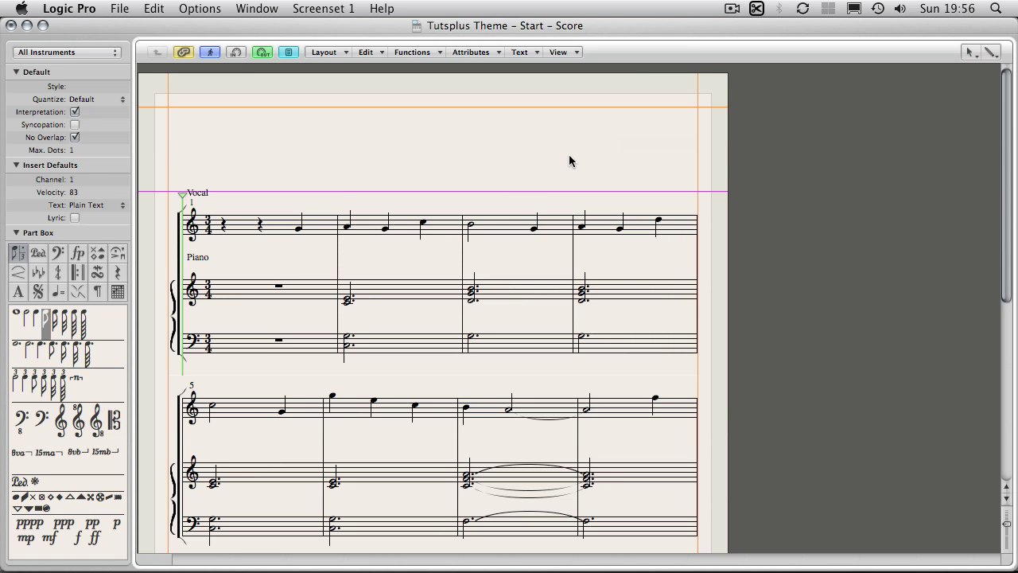
# Step: Choose the Lyric text type and start a lyric under the first Vocal note
pyautogui.click(18, 291)
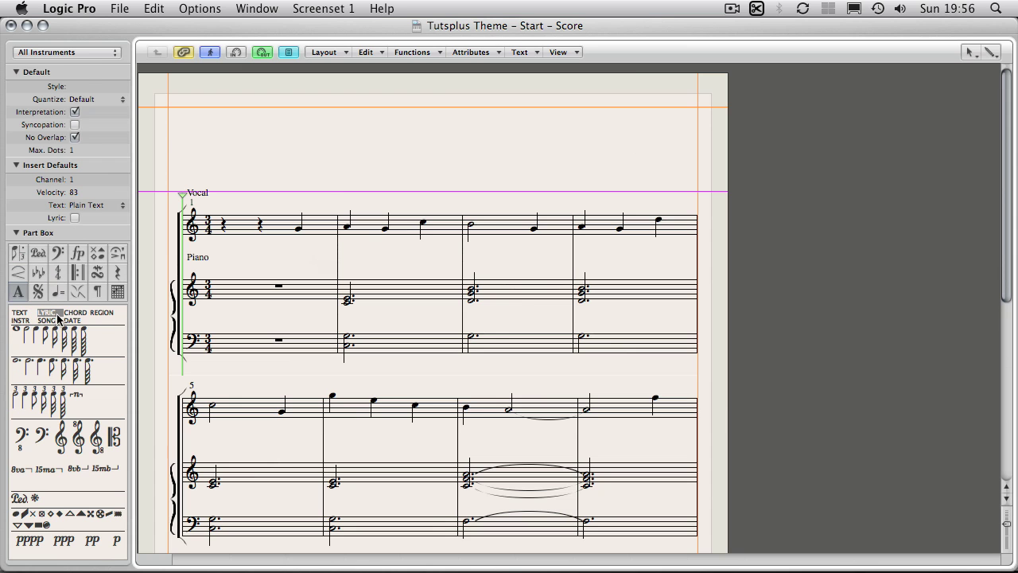
pyautogui.click(300, 228)
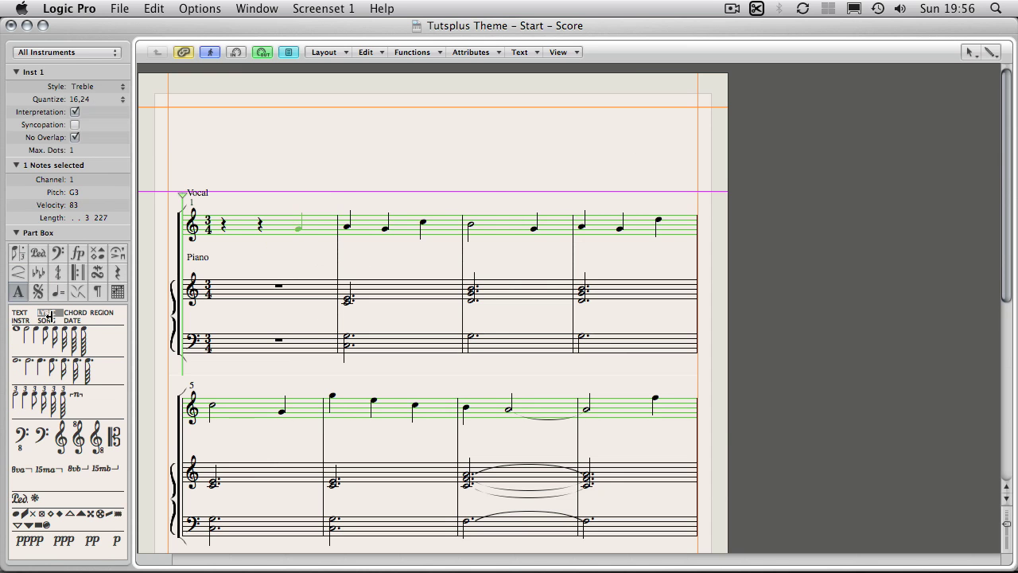
pyautogui.moveTo(49, 312); pyautogui.dragTo(301, 249)
pyautogui.click(301, 247)
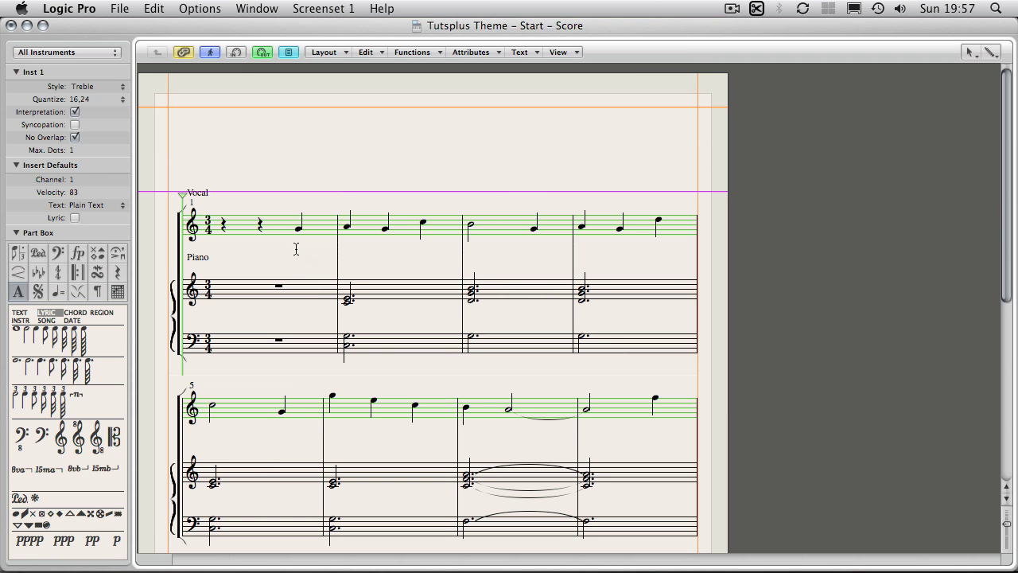
# Step: Enter the lyrics 'We', 'all', 'love', 'tuts', 'plus.' under successive Vocal notes
pyautogui.press('shift')
pyautogui.write('We')
pyautogui.press('Tab')
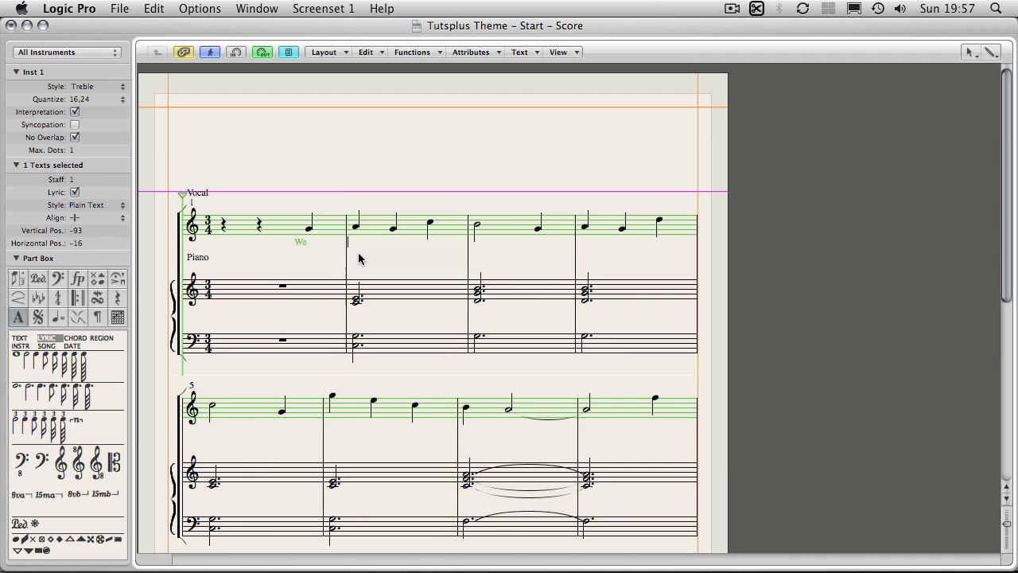
pyautogui.write('all')
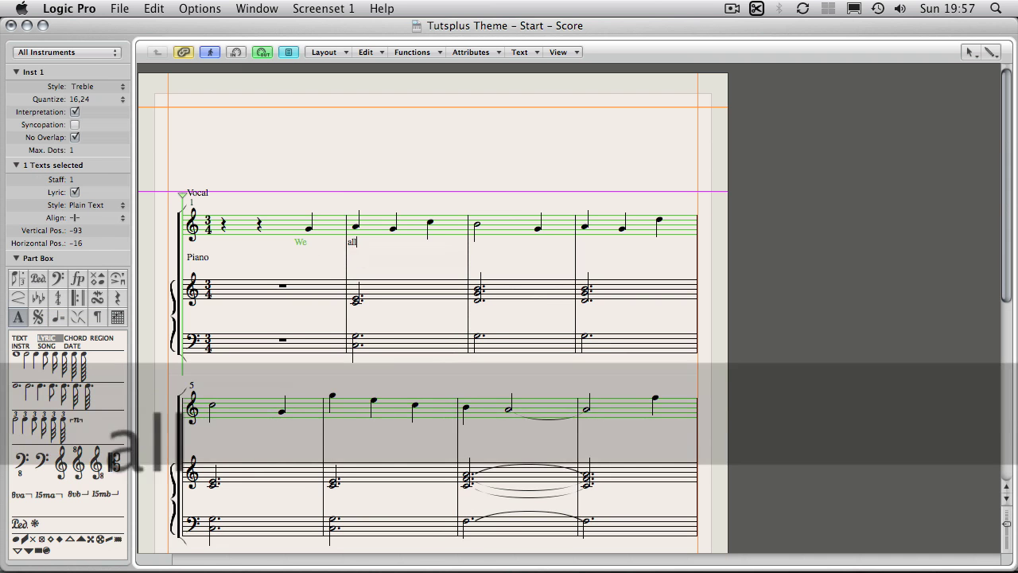
pyautogui.press('Tab')
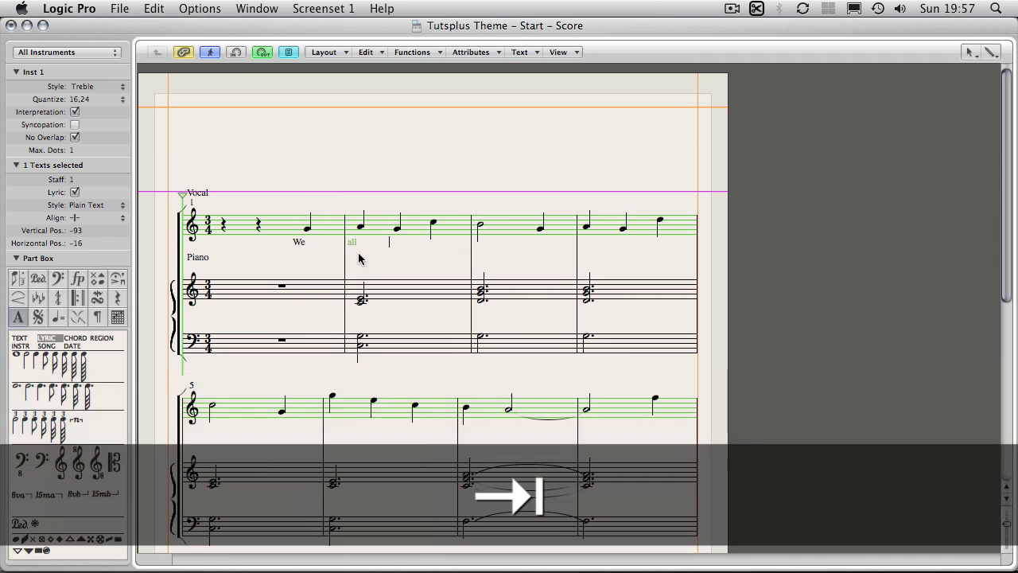
pyautogui.write('love')
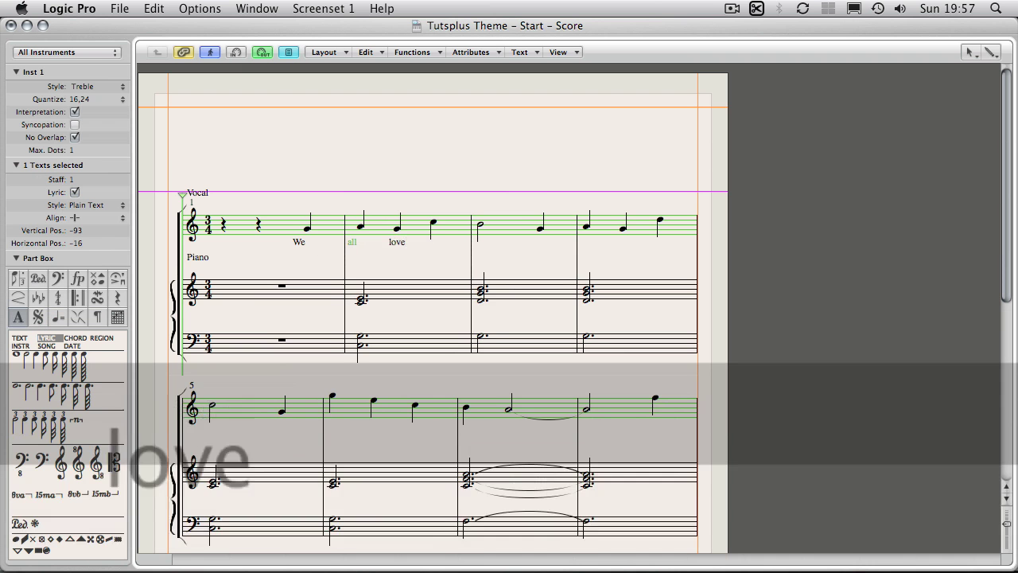
pyautogui.press('Tab')
pyautogui.write('t')
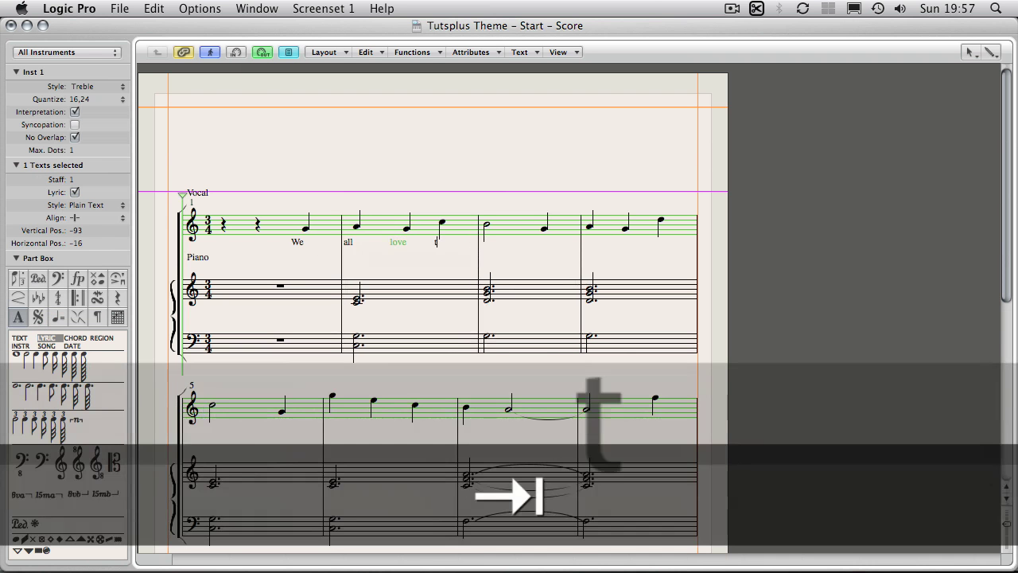
pyautogui.write('uts')
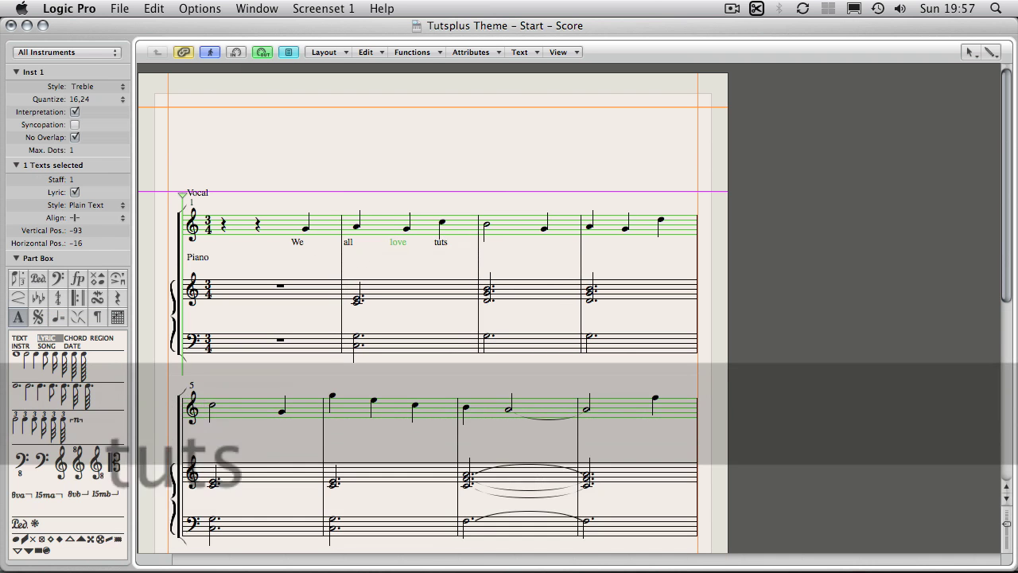
pyautogui.press('Tab')
pyautogui.write('p')
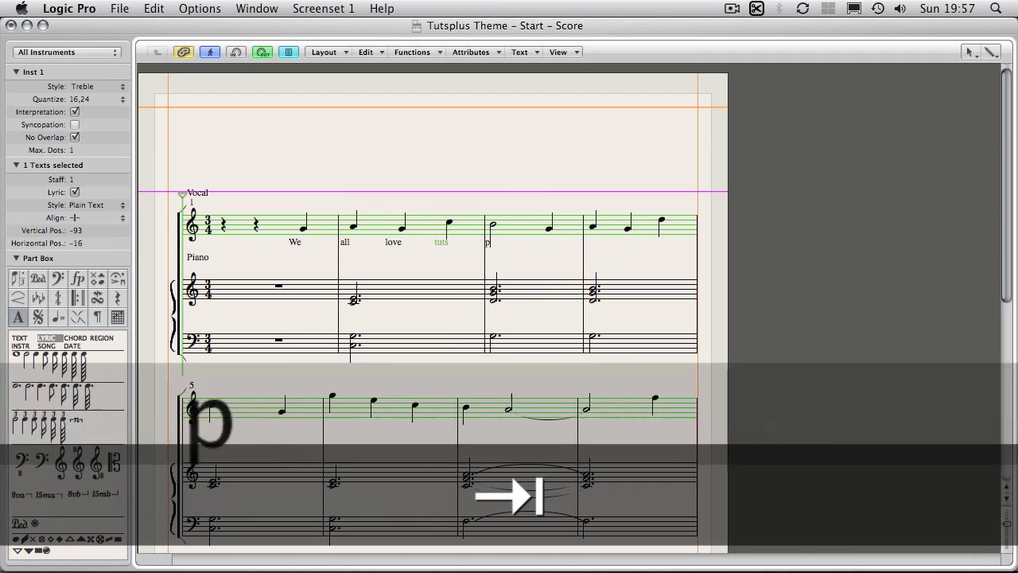
pyautogui.write('lus')
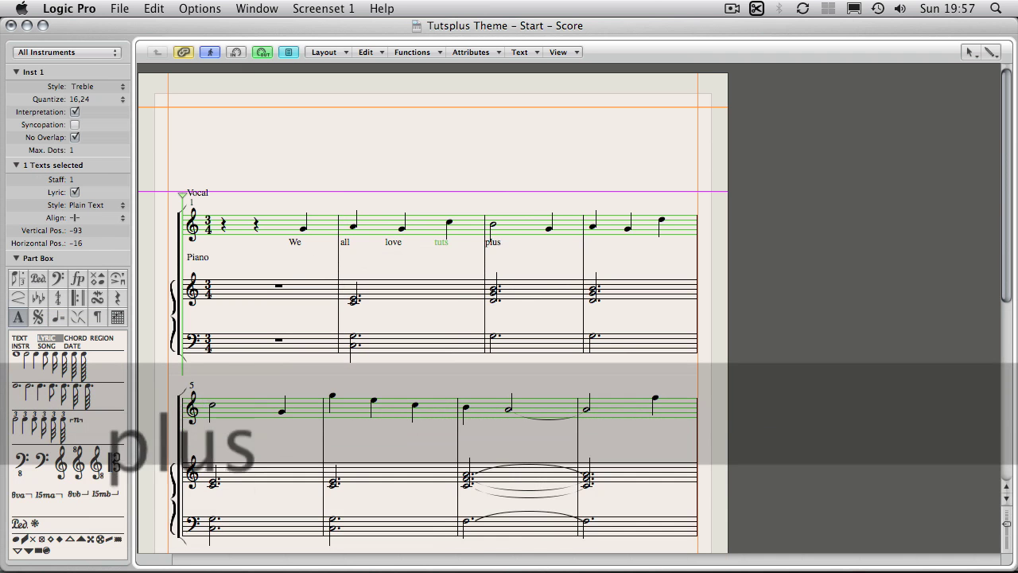
pyautogui.write('.')
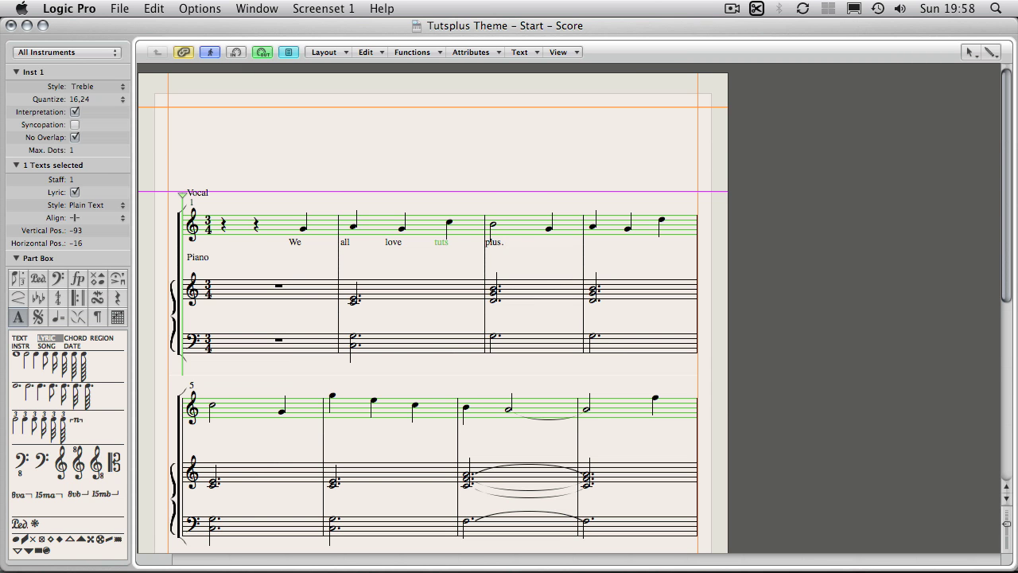
# Step: Commit 'plus.' and finish the lyrics through 'You'll learn loads of great stuff.'
pyautogui.press('Tab')
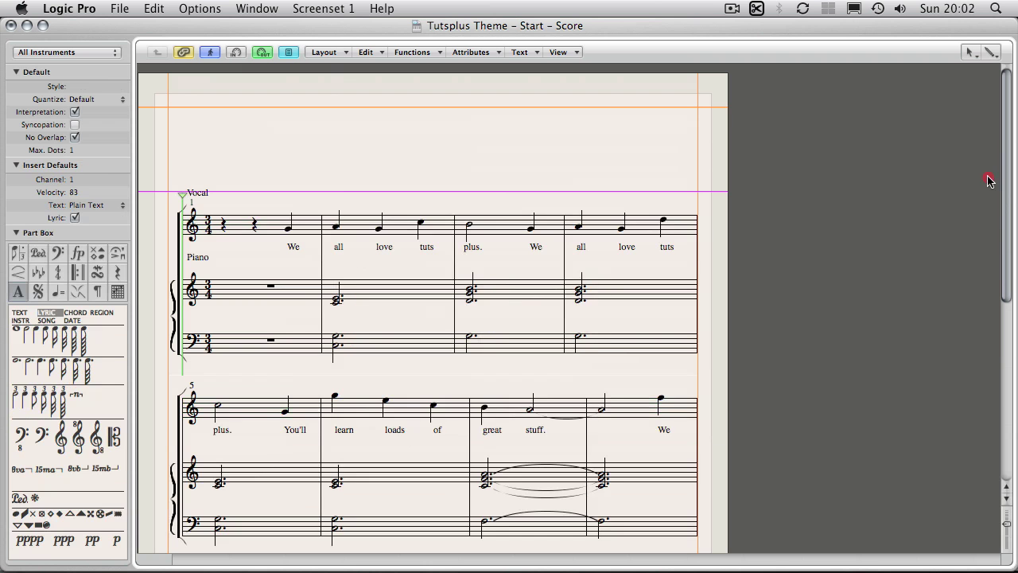
pyautogui.click(988, 177)
pyautogui.click(534, 131)
pyautogui.moveTo(1007, 257)
pyautogui.mouseDown()
pyautogui.moveTo(992, 395)
pyautogui.moveTo(972, 216)
pyautogui.mouseUp()
pyautogui.click(487, 138)
# Step: View the Vocal staff on its own, then return to the full Vocal and Piano score
pyautogui.click(366, 225)
pyautogui.doubleClick(368, 225)
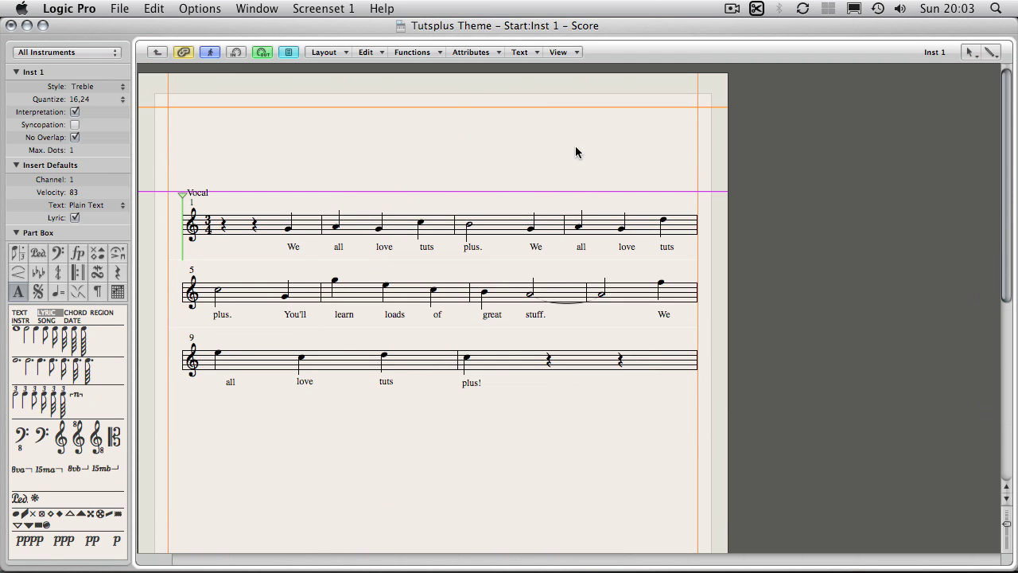
pyautogui.click(158, 51)
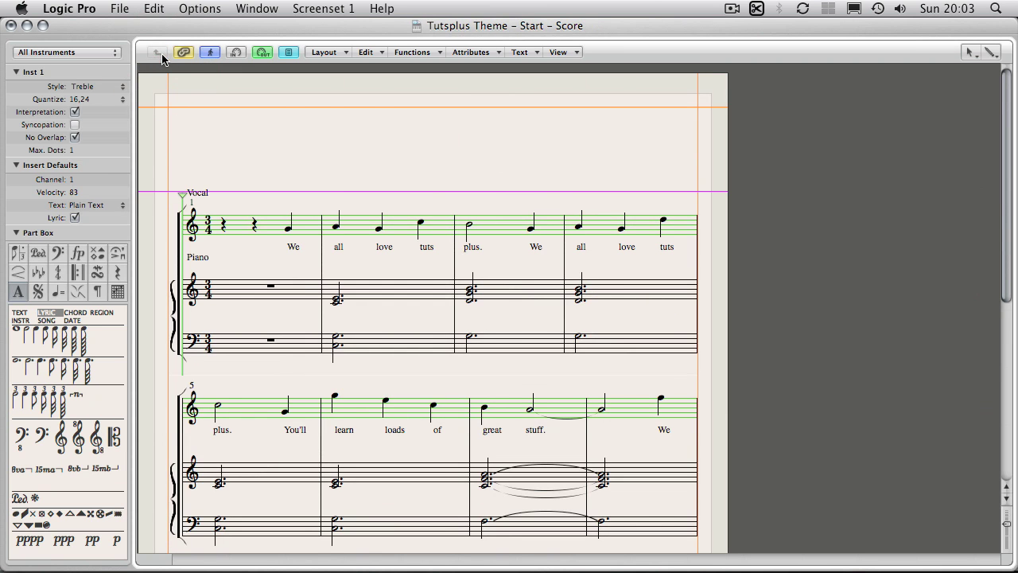
# Step: Show only the Vocal part and place the SONG title 'Tutsplus Theme - Start' in the header
pyautogui.doubleClick(358, 222)
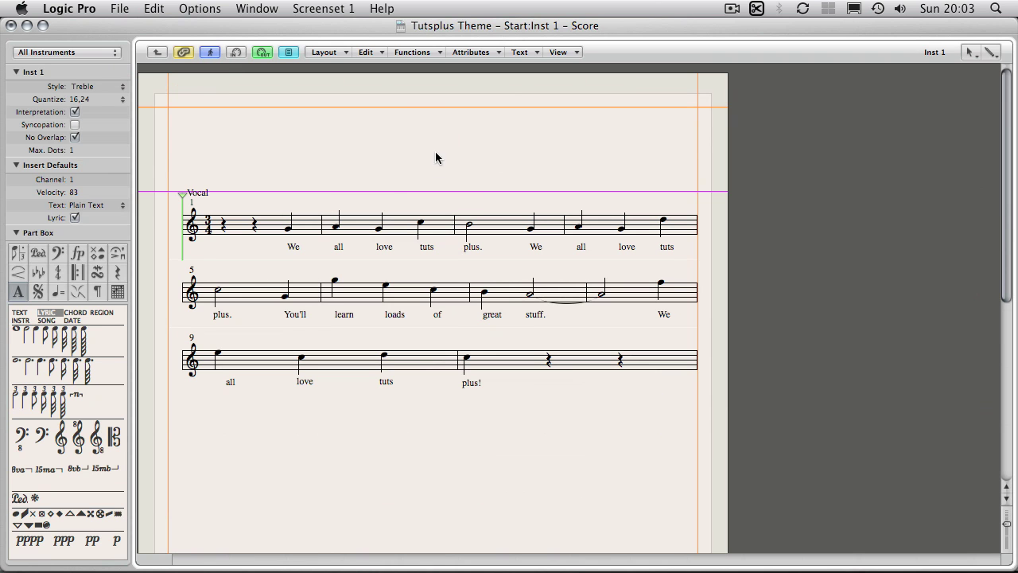
pyautogui.click(413, 129)
pyautogui.click(45, 321)
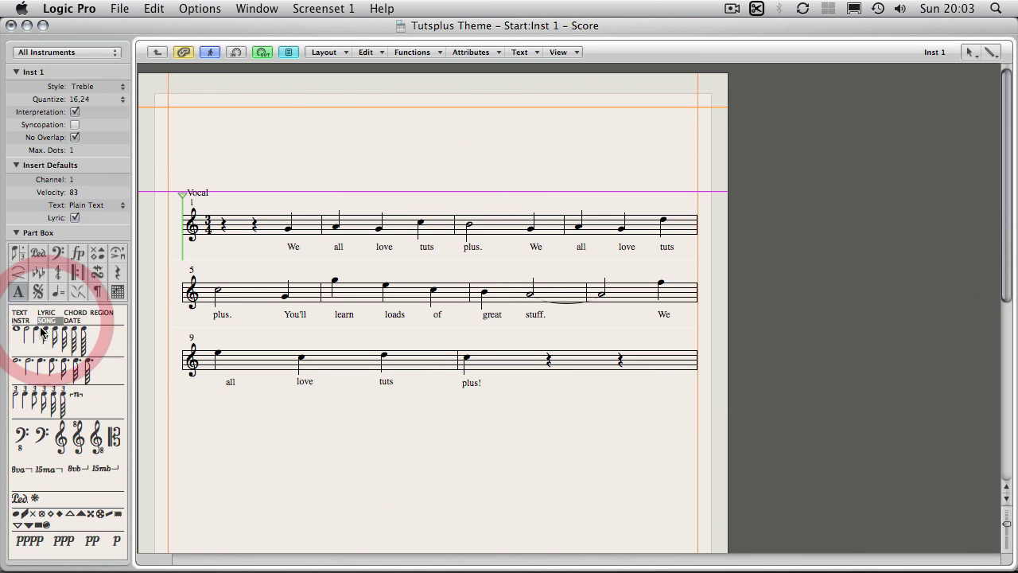
pyautogui.moveTo(45, 321)
pyautogui.mouseDown()
pyautogui.moveTo(90, 321)
pyautogui.moveTo(430, 158)
pyautogui.mouseUp()
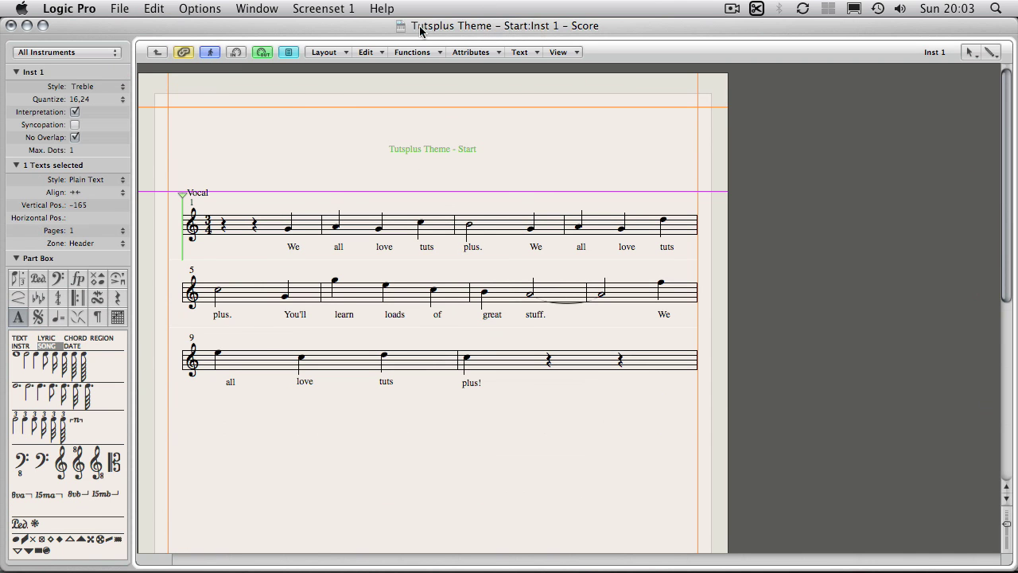
# Step: Drag the song title up near the top page margin
pyautogui.click(428, 165)
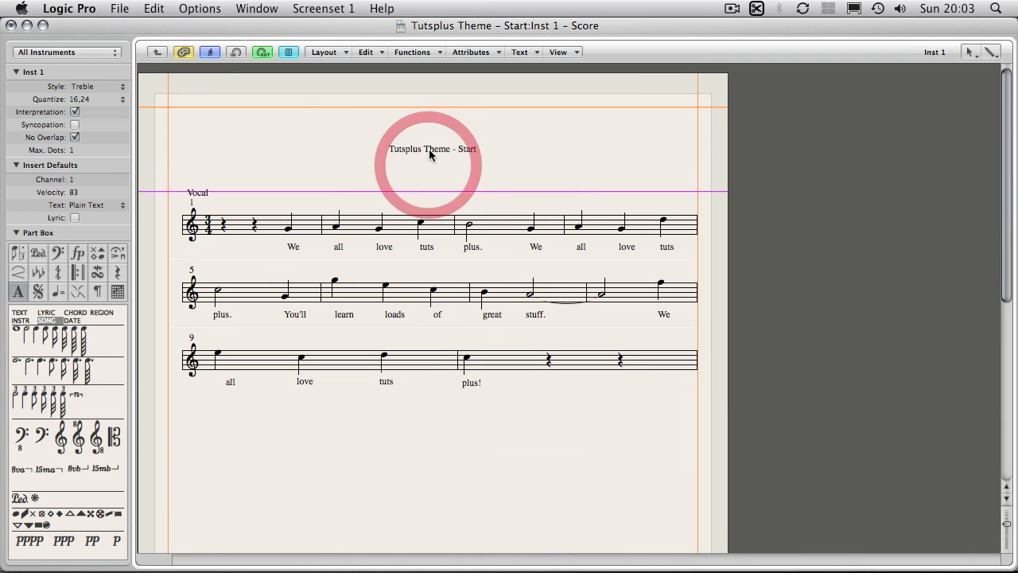
pyautogui.moveTo(431, 150); pyautogui.dragTo(428, 126)
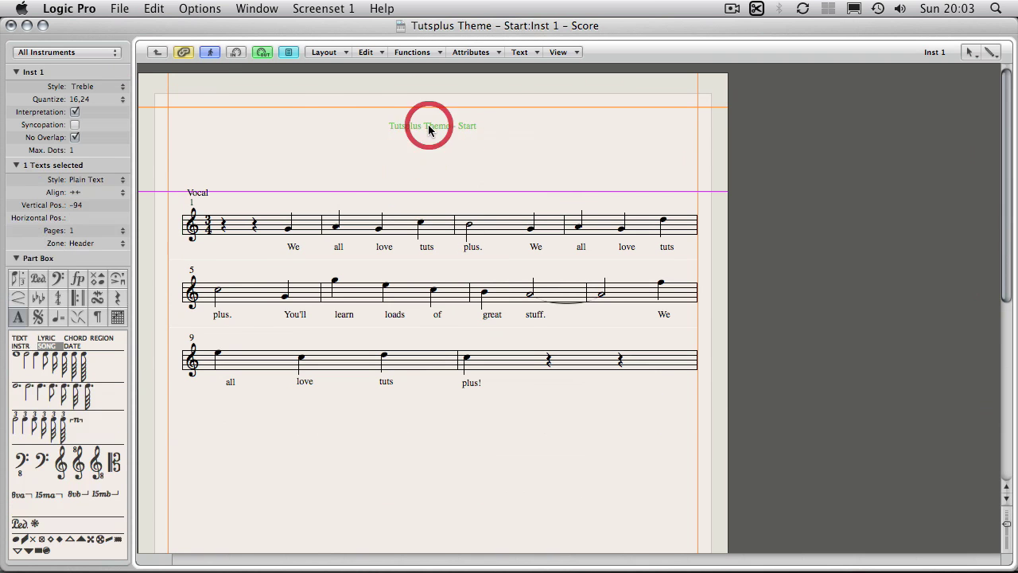
pyautogui.click(443, 125)
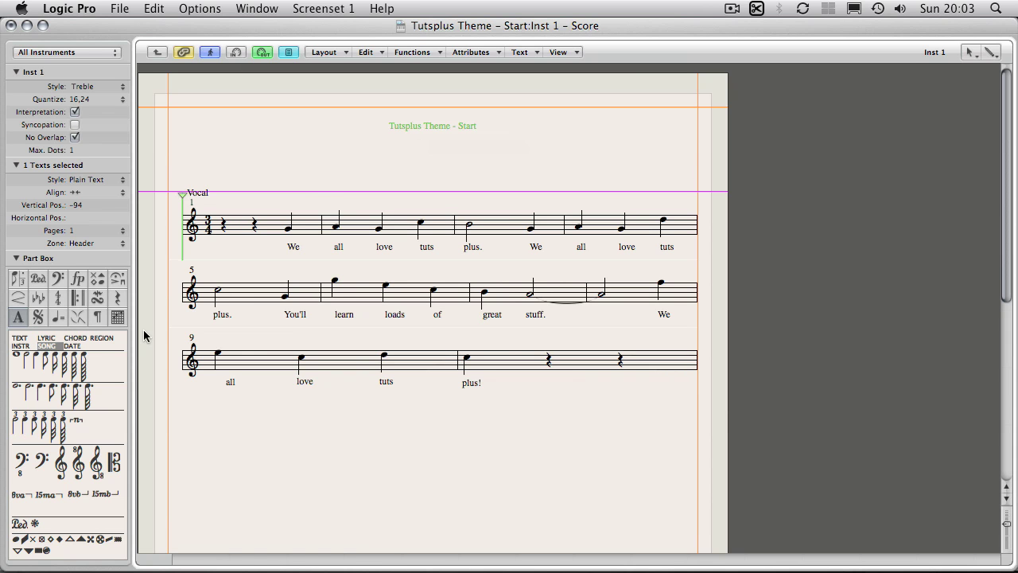
# Step: Add the 25 Oct 2009 date under the title, then delete it again
pyautogui.click(73, 347)
pyautogui.moveTo(73, 347); pyautogui.dragTo(448, 177)
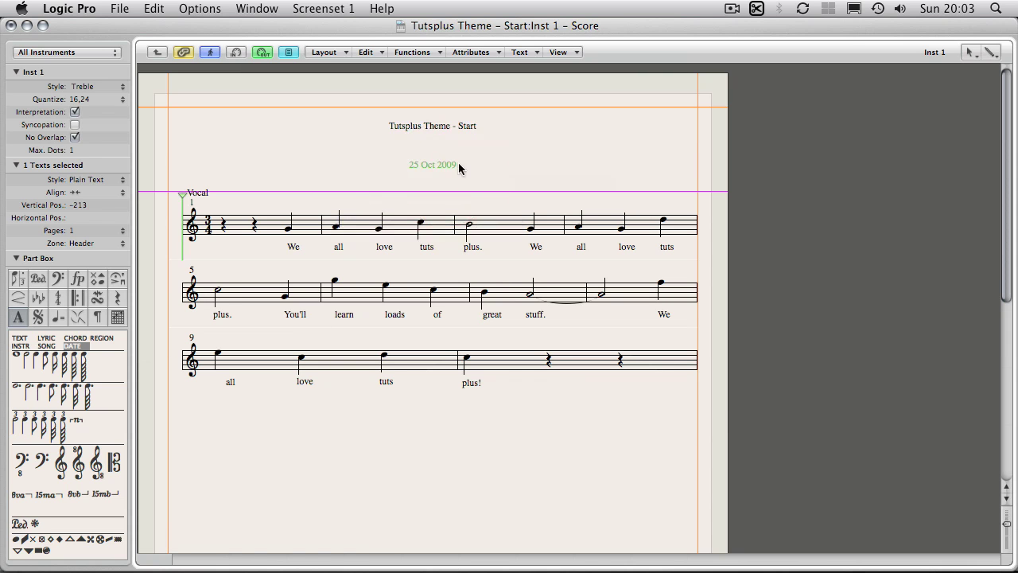
pyautogui.click(484, 164)
pyautogui.click(943, 12)
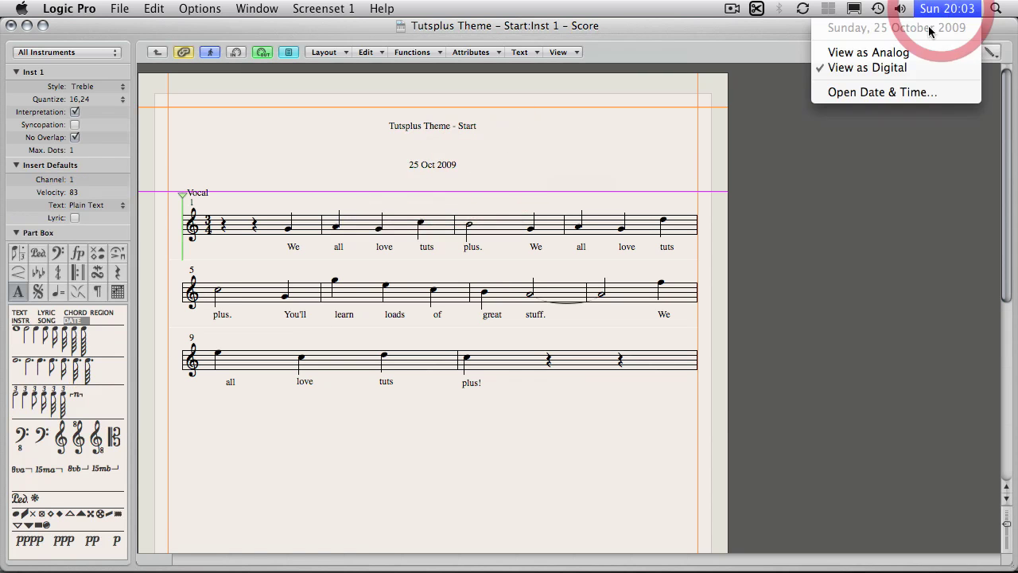
pyautogui.click(514, 144)
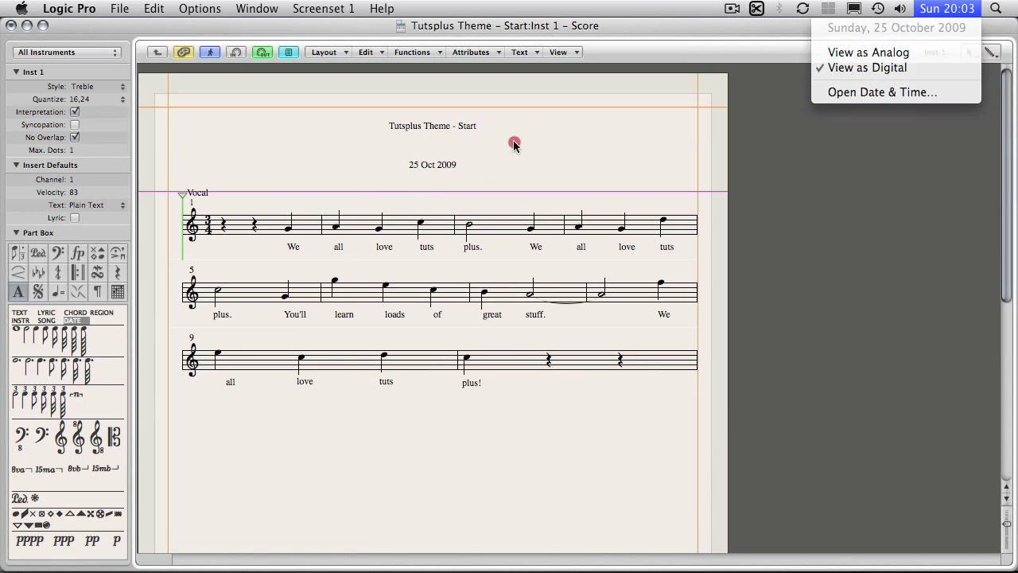
pyautogui.click(441, 164)
pyautogui.press('Delete')
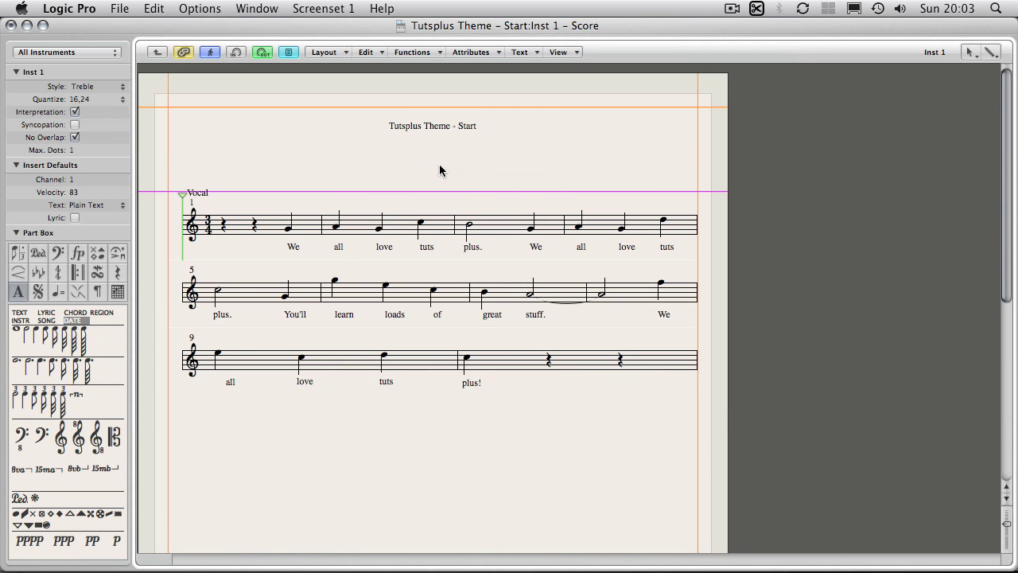
pyautogui.click(20, 316)
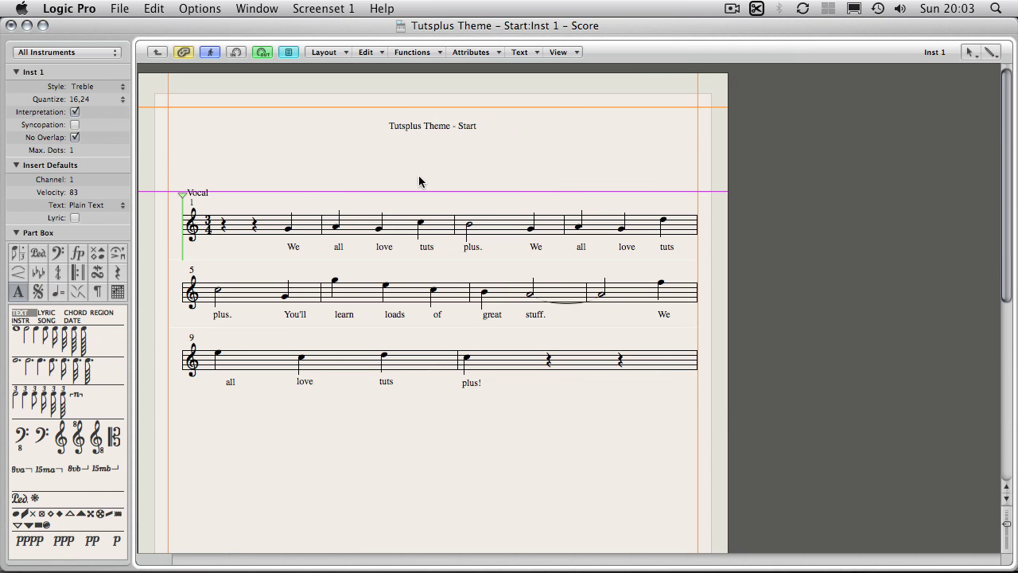
# Step: Place a new header text block reading 'Music by traditional'
pyautogui.click(433, 125)
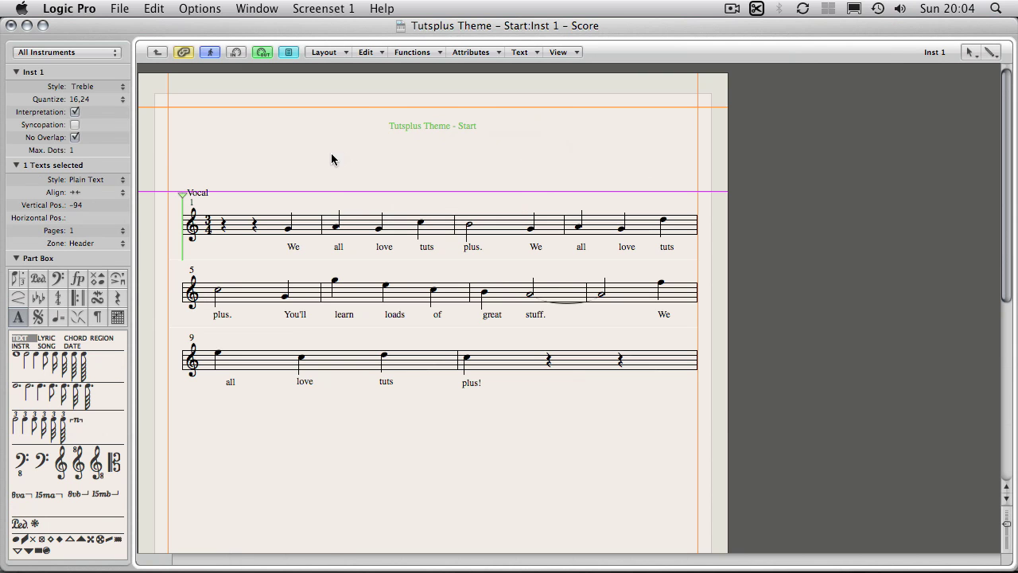
pyautogui.moveTo(22, 342); pyautogui.dragTo(650, 169)
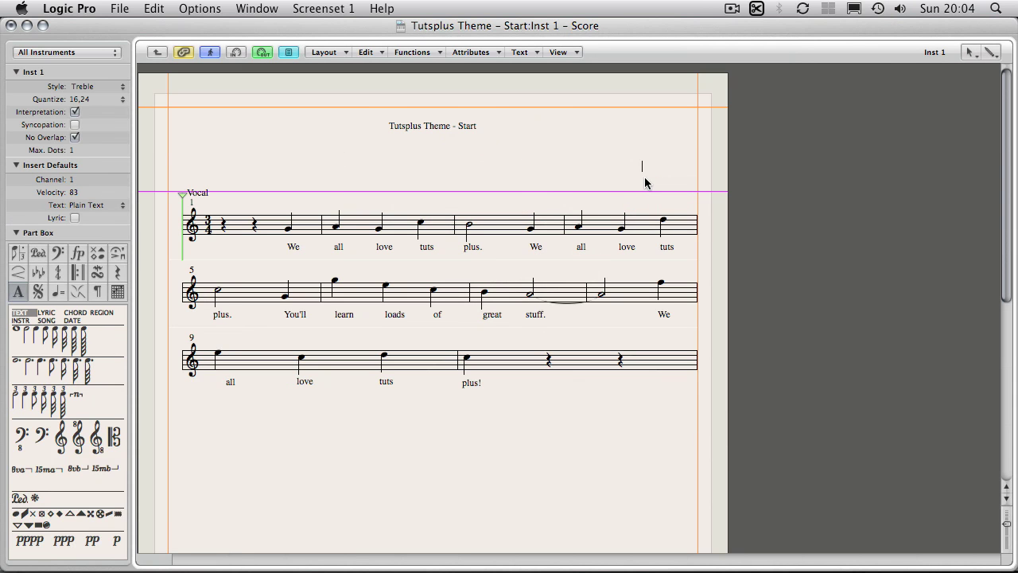
pyautogui.write('Musi')
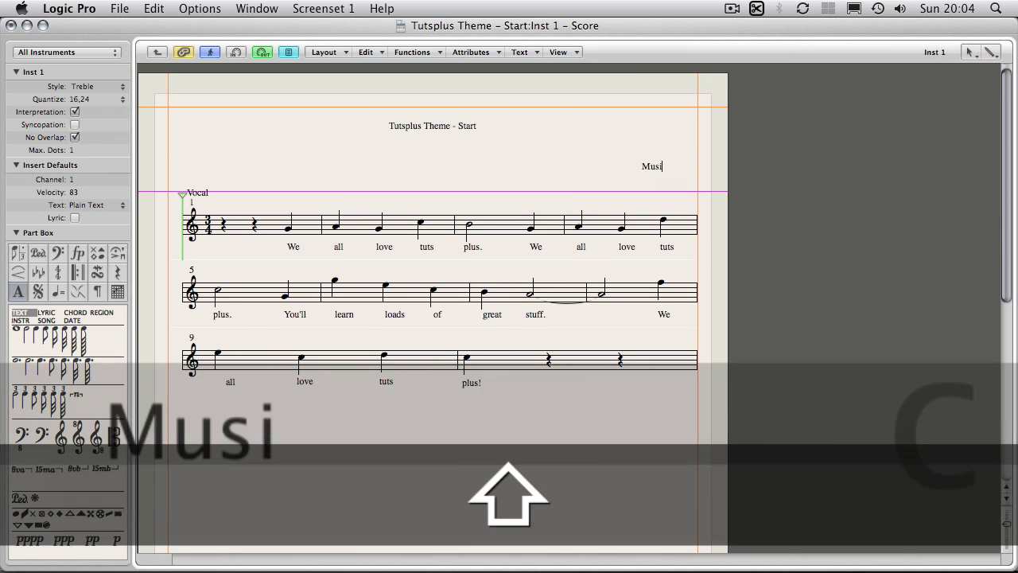
pyautogui.write('c')
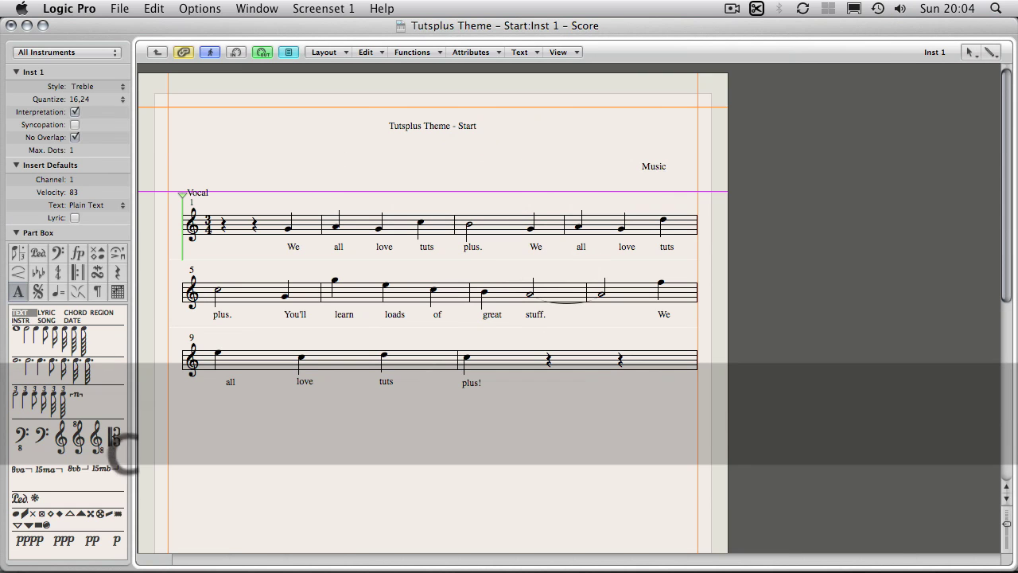
pyautogui.write(' by t')
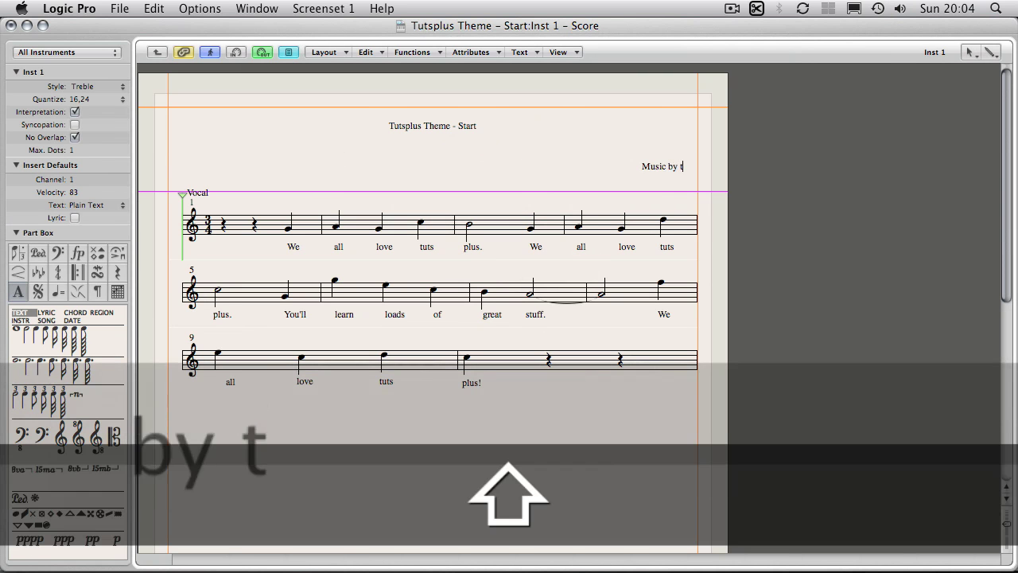
pyautogui.write('radi')
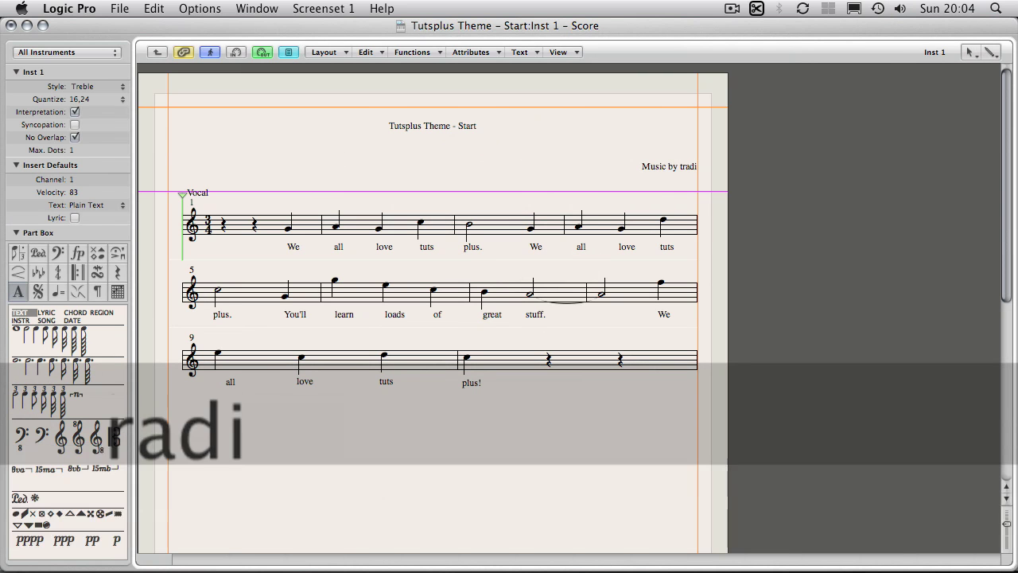
pyautogui.write('tional')
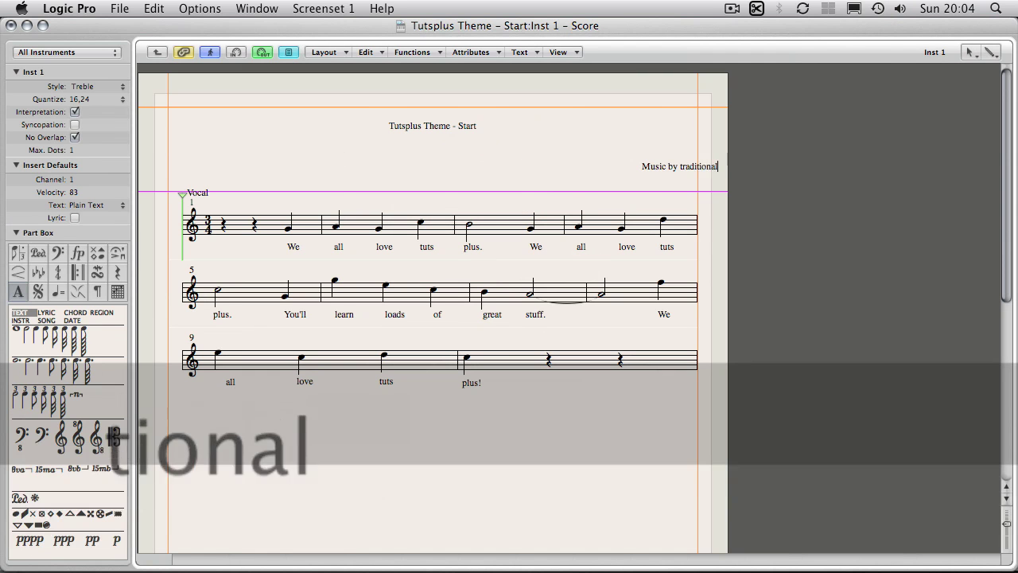
pyautogui.click(602, 180)
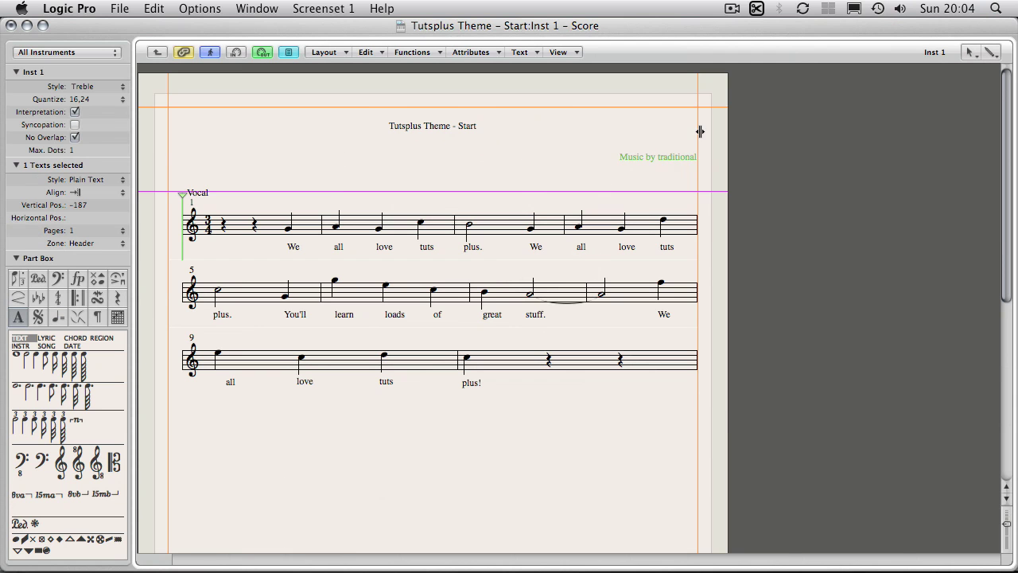
# Step: Check the credit's alignment and nudge it into place above the first staff
pyautogui.click(666, 156)
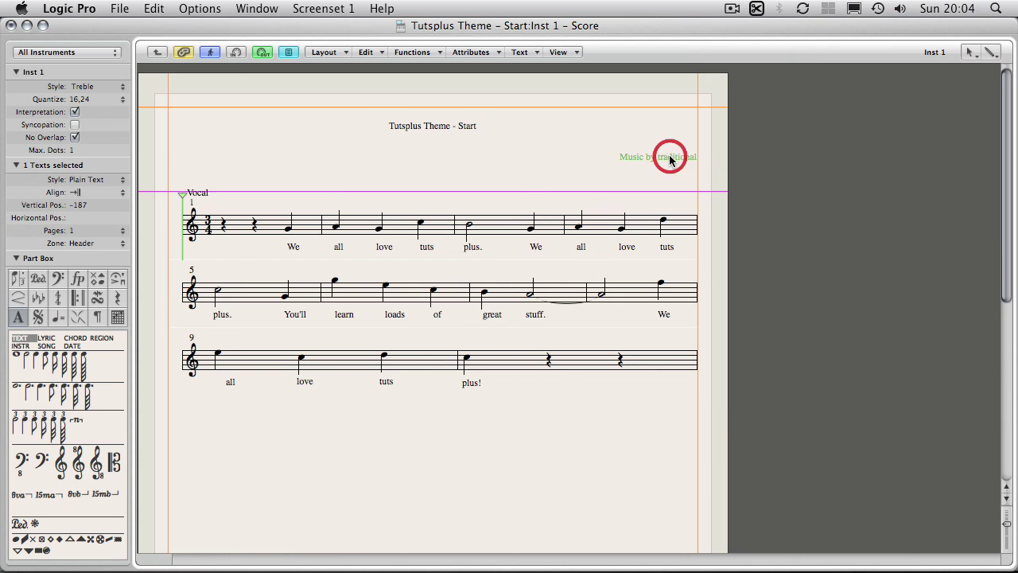
pyautogui.click(77, 192)
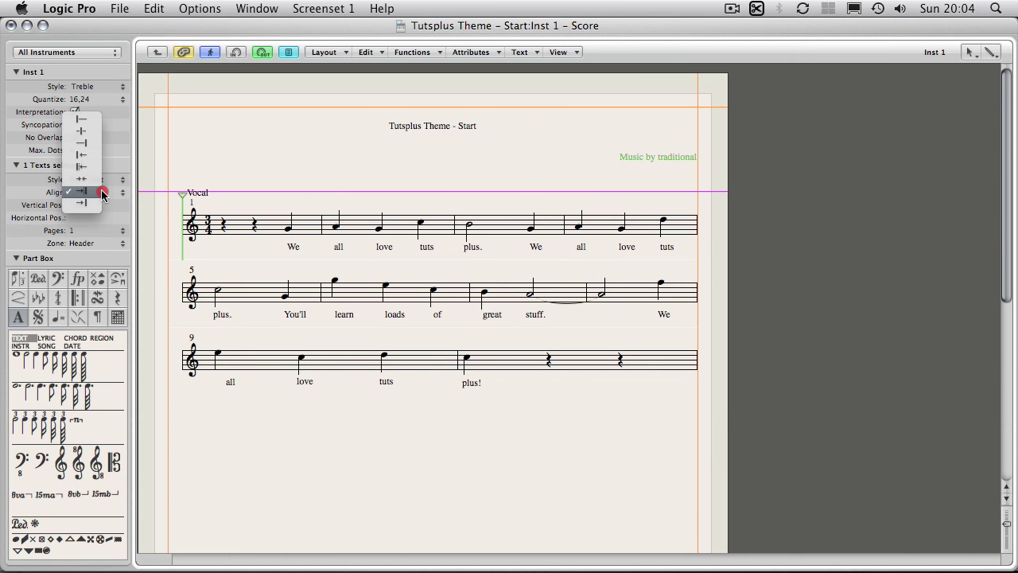
pyautogui.click(433, 159)
pyautogui.click(590, 168)
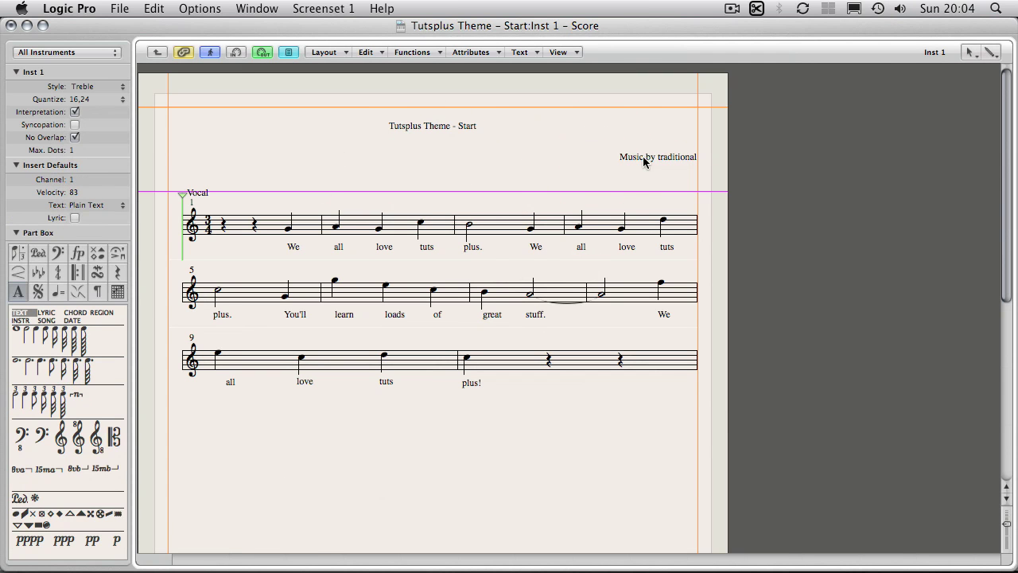
pyautogui.moveTo(644, 158); pyautogui.dragTo(645, 174)
pyautogui.moveTo(657, 163); pyautogui.dragTo(657, 159)
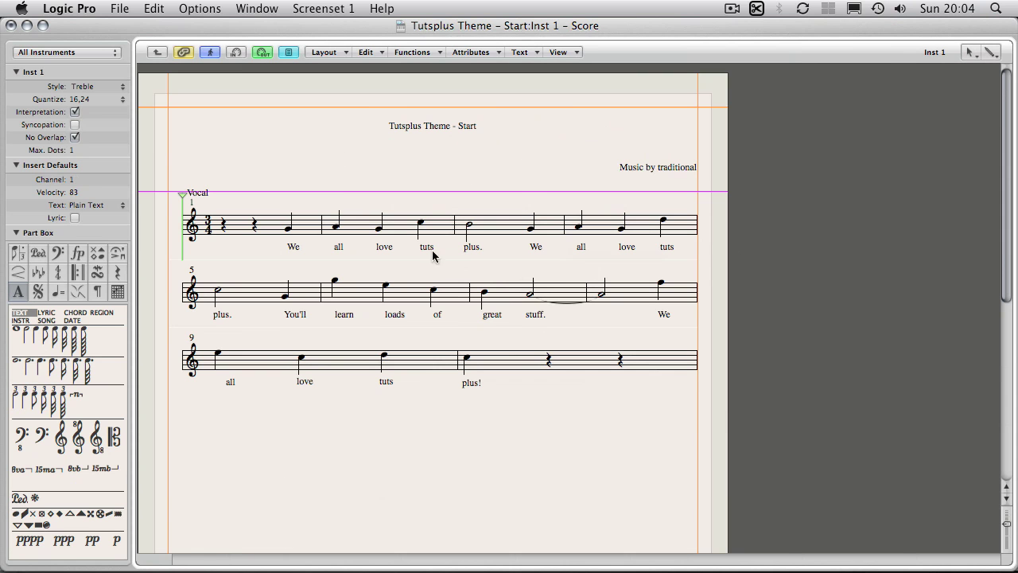
pyautogui.click(573, 155)
pyautogui.click(443, 133)
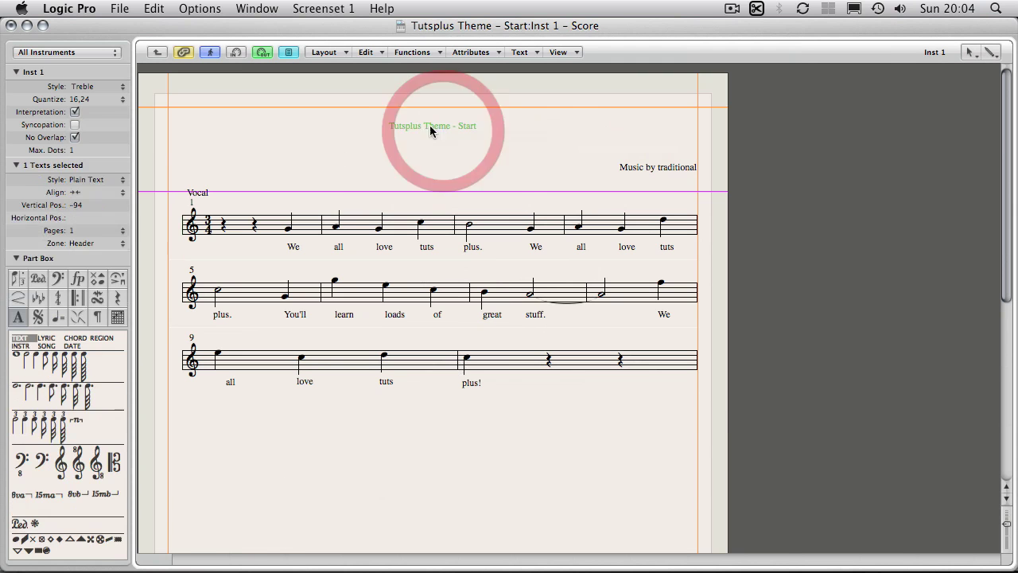
pyautogui.click(536, 131)
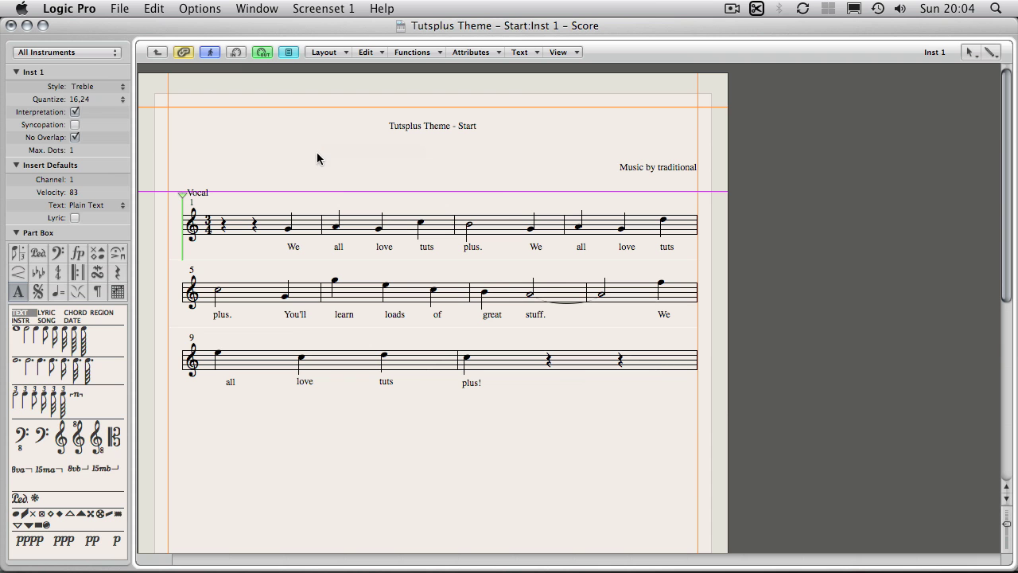
pyautogui.click(60, 292)
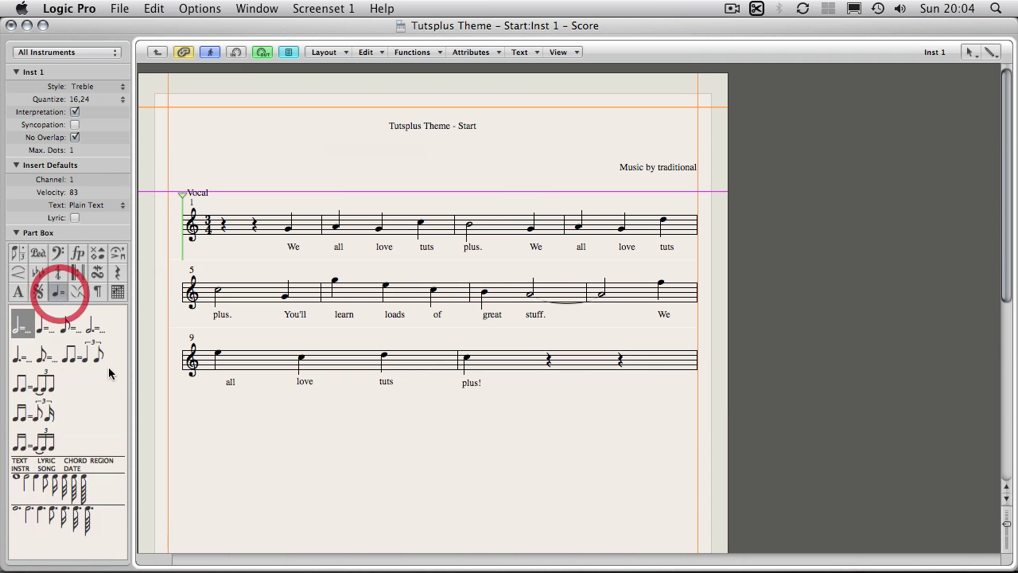
# Step: Place a quarter-note tempo marking above bar 1 and move it to the left margin
pyautogui.click(46, 324)
pyautogui.click(46, 331)
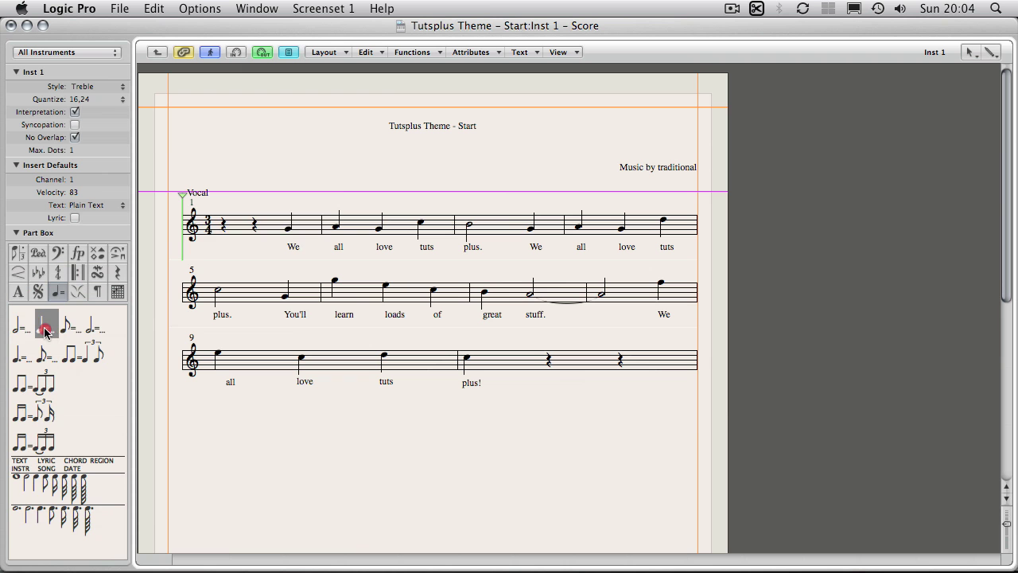
pyautogui.moveTo(46, 331)
pyautogui.mouseDown()
pyautogui.moveTo(214, 179)
pyautogui.moveTo(205, 171)
pyautogui.mouseUp()
pyautogui.click(257, 170)
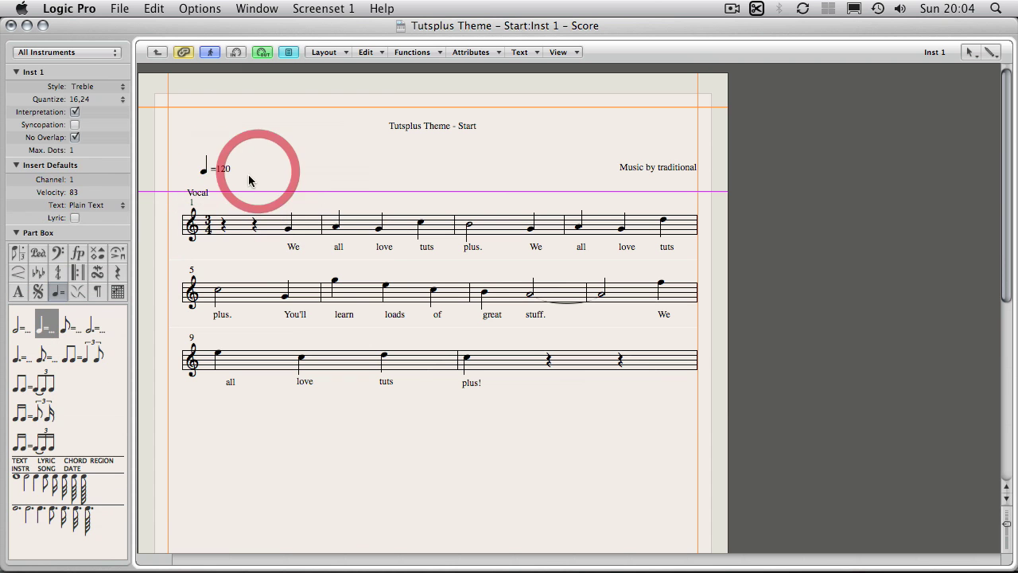
pyautogui.click(208, 168)
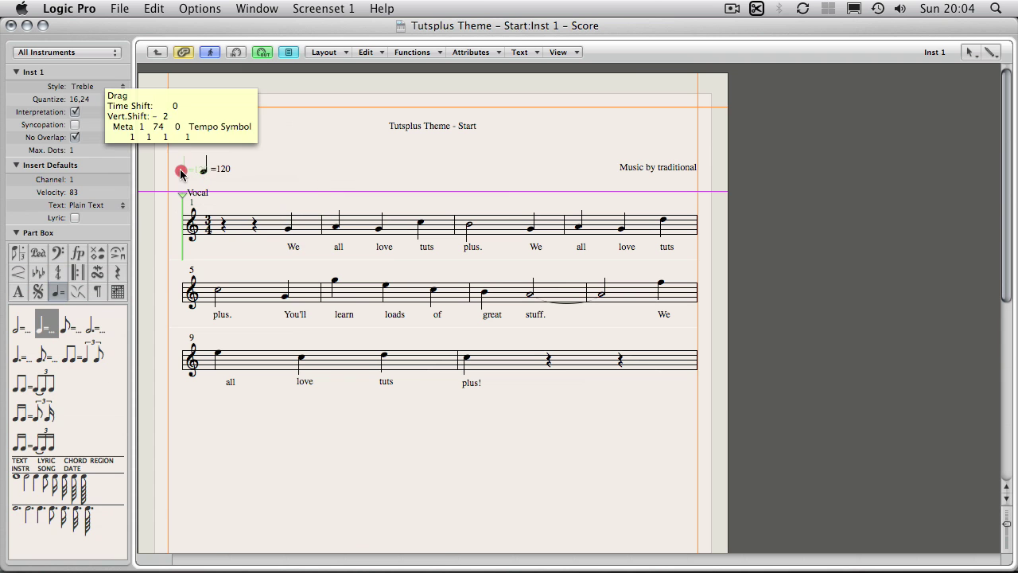
pyautogui.moveTo(204, 171); pyautogui.dragTo(185, 171)
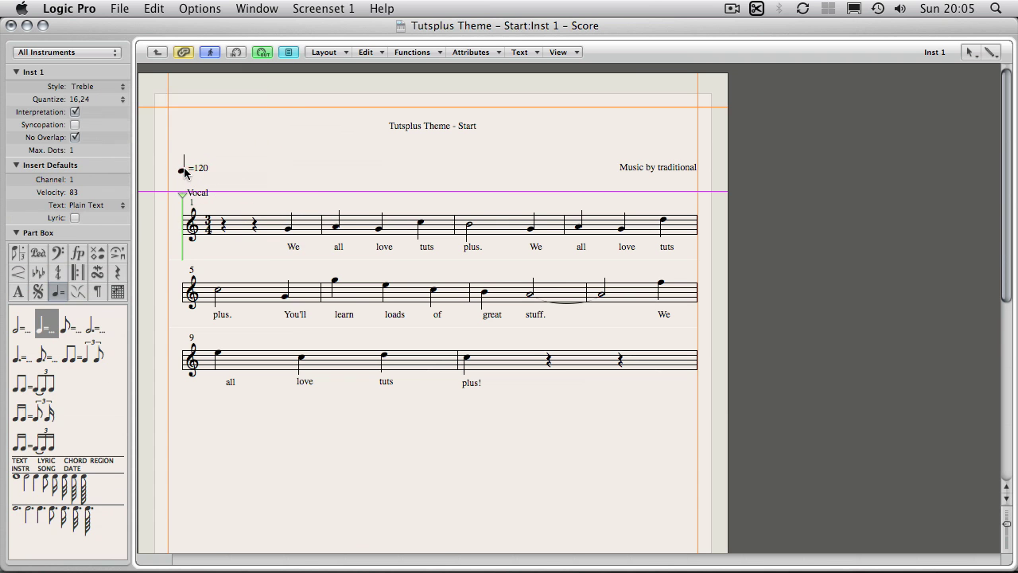
# Step: Show the transport window to confirm the project tempo of 120, then close it
pyautogui.click(213, 9)
pyautogui.moveTo(257, 9)
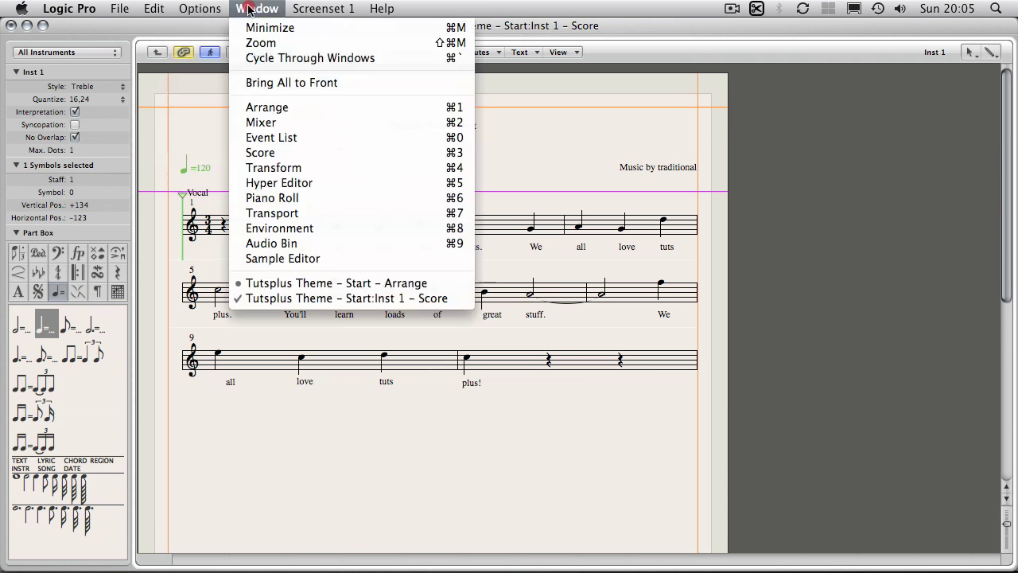
pyautogui.click(289, 212)
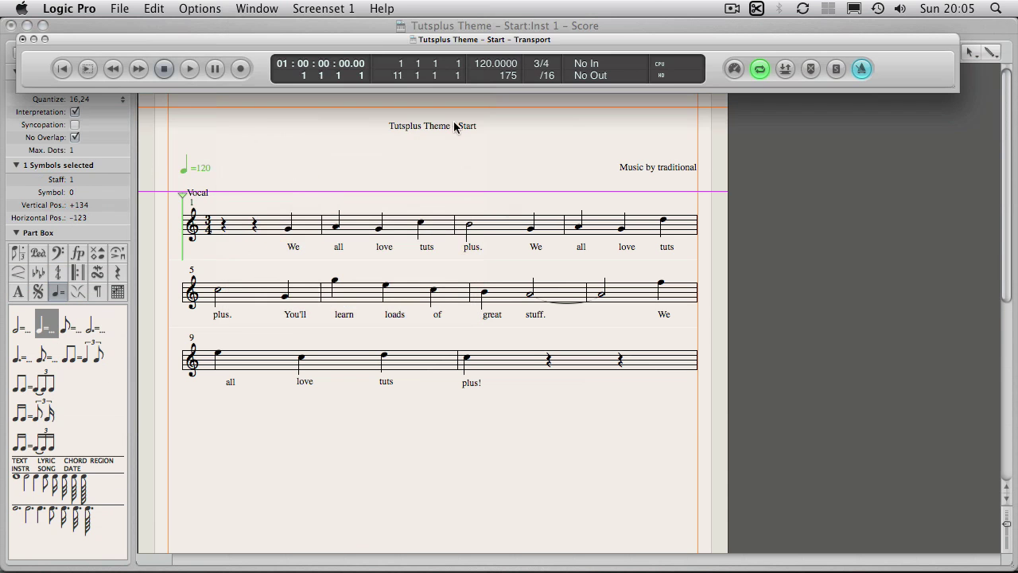
pyautogui.moveTo(390, 38); pyautogui.dragTo(389, 437)
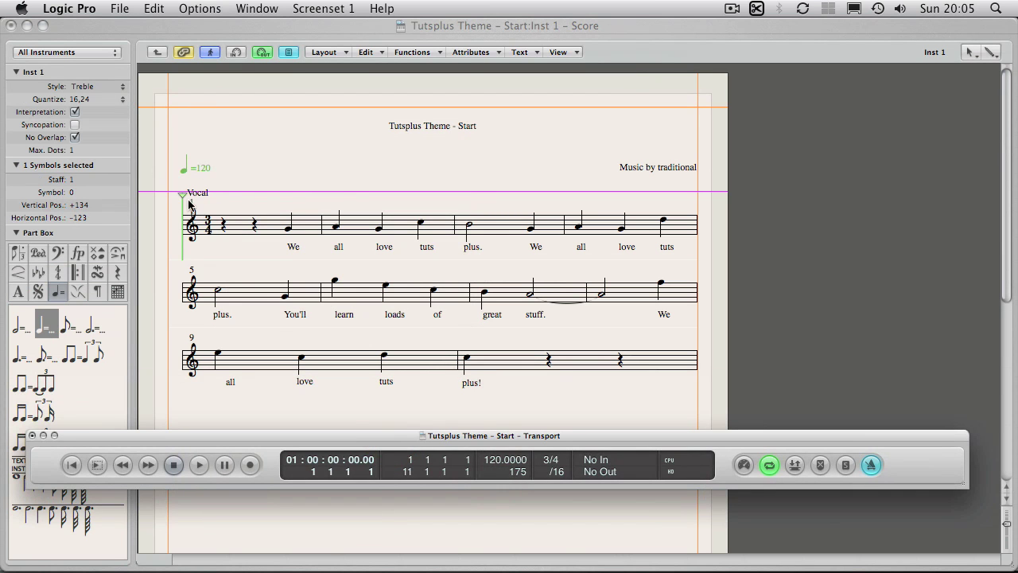
pyautogui.click(33, 436)
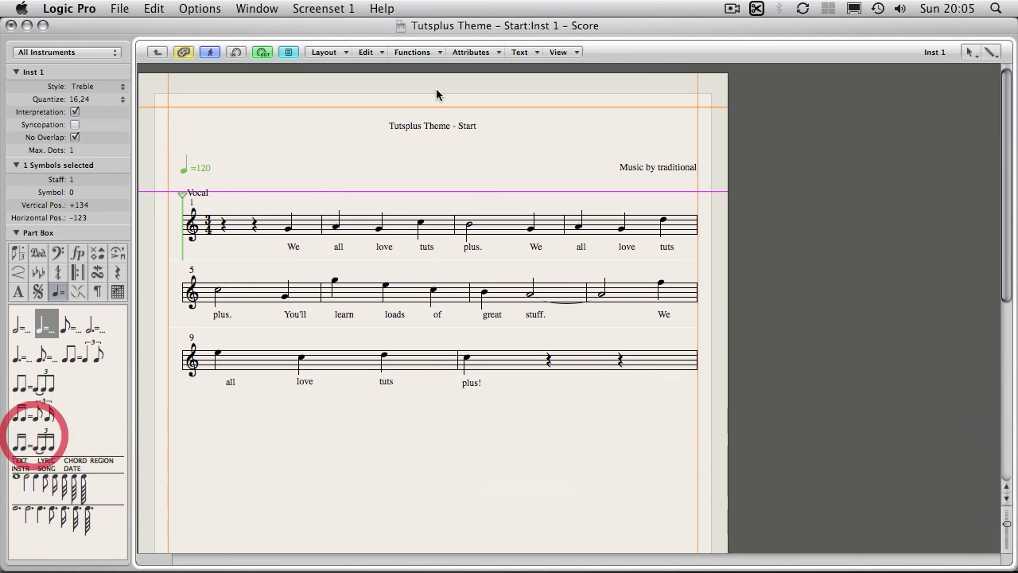
pyautogui.click(437, 152)
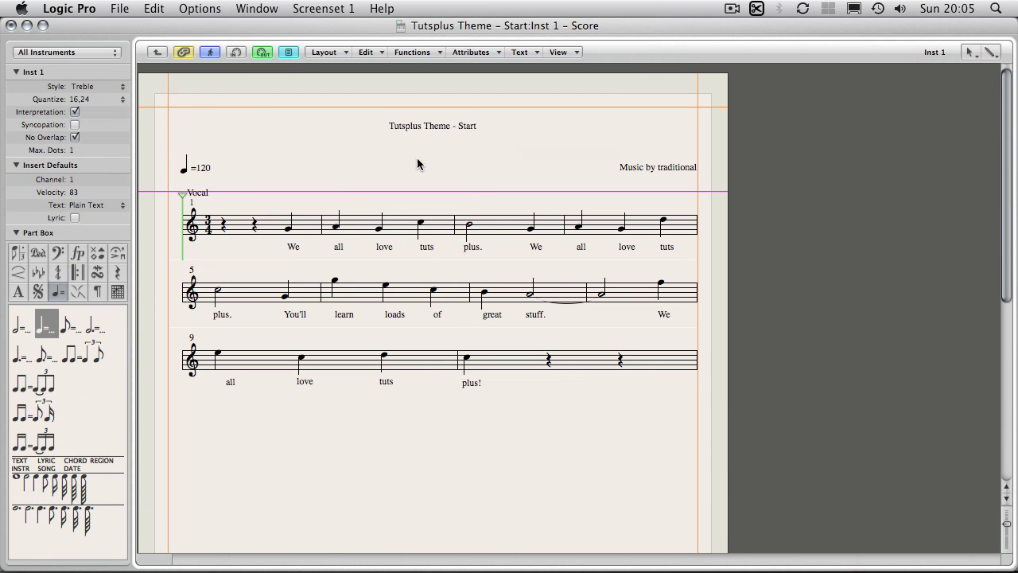
# Step: Open the Text Styles list and add a new text style named Title
pyautogui.click(434, 129)
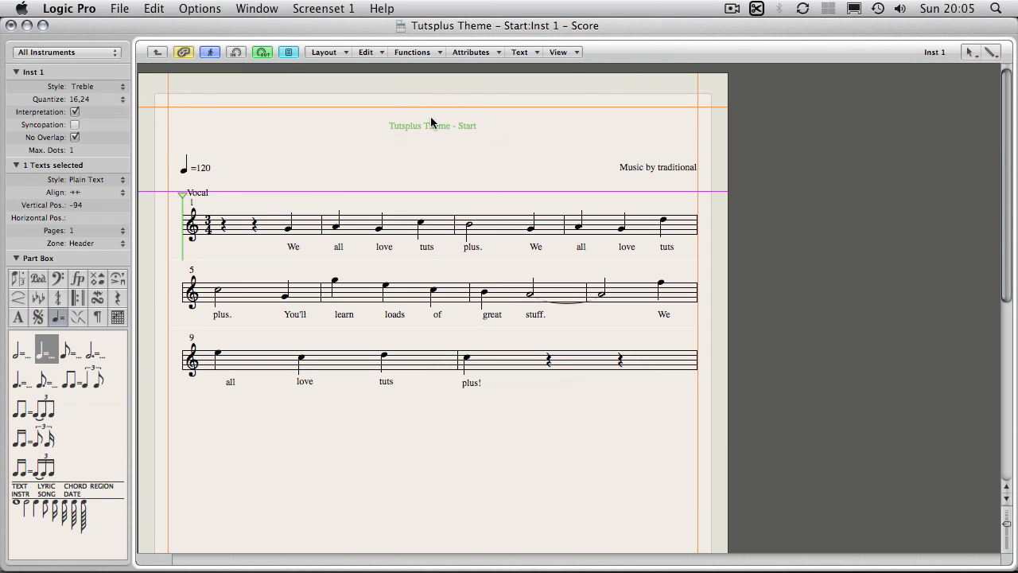
pyautogui.click(526, 54)
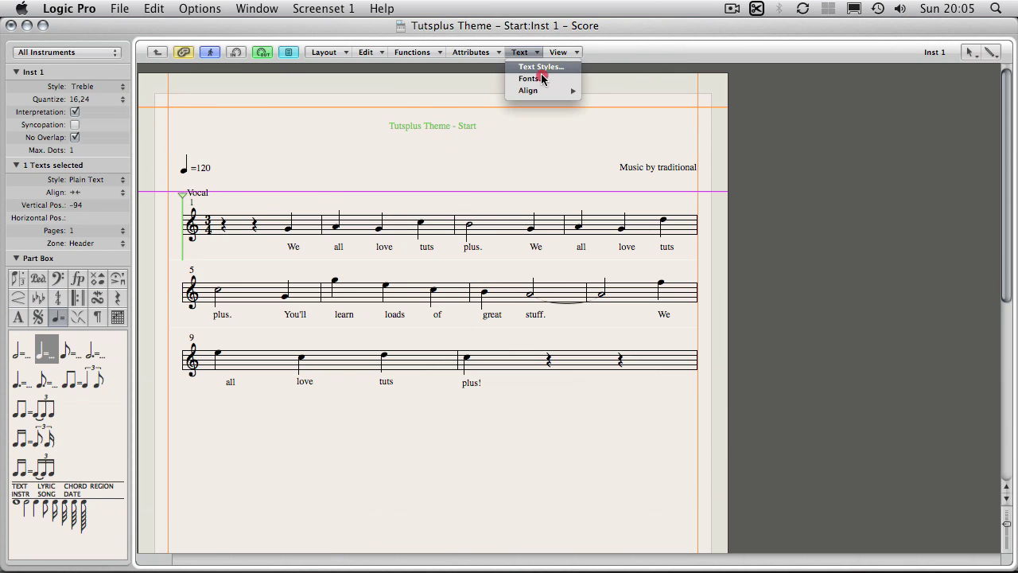
pyautogui.click(547, 68)
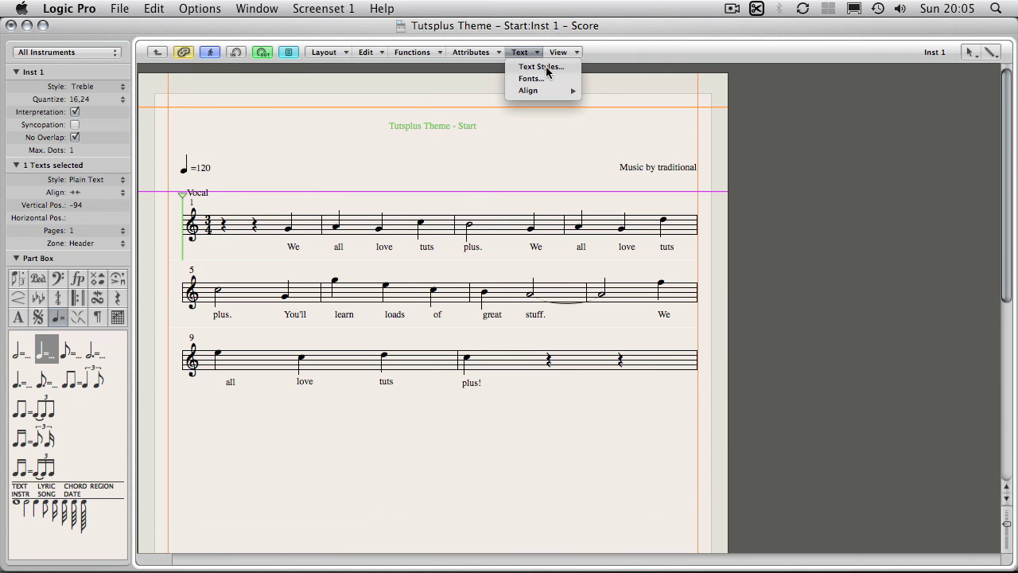
pyautogui.moveTo(597, 177); pyautogui.dragTo(790, 69)
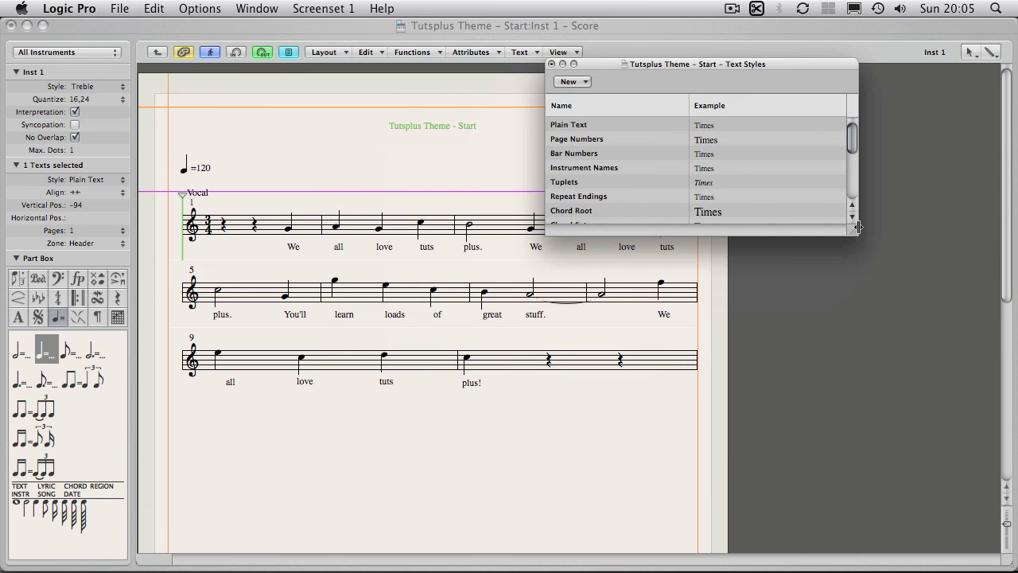
pyautogui.moveTo(854, 233); pyautogui.dragTo(875, 423)
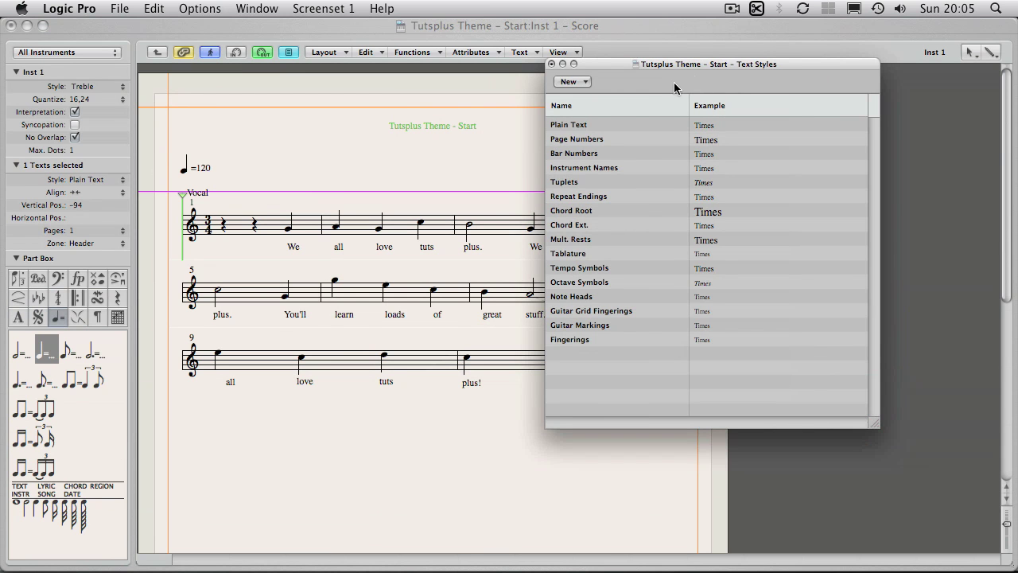
pyautogui.click(567, 82)
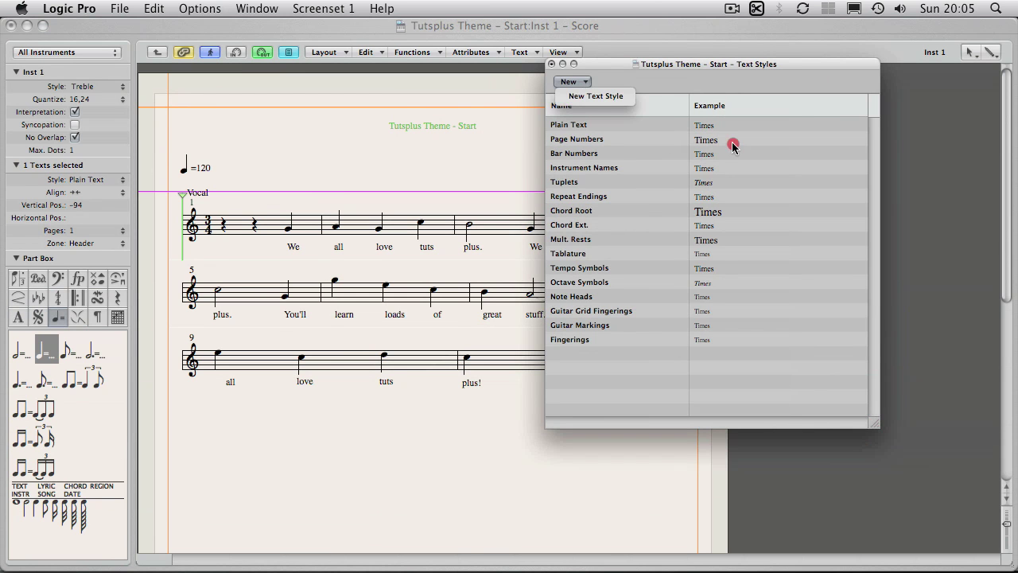
pyautogui.click(589, 97)
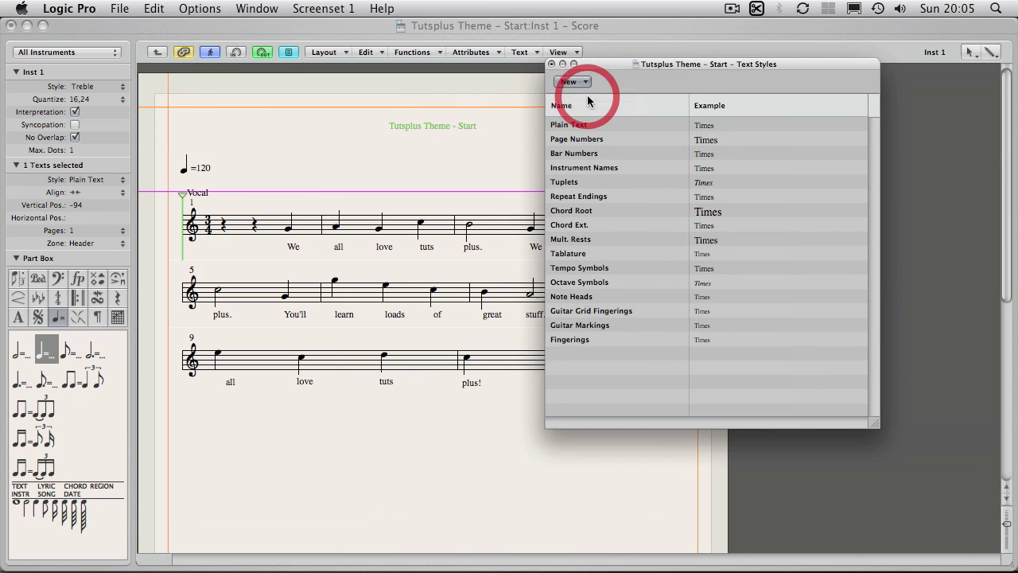
pyautogui.doubleClick(586, 354)
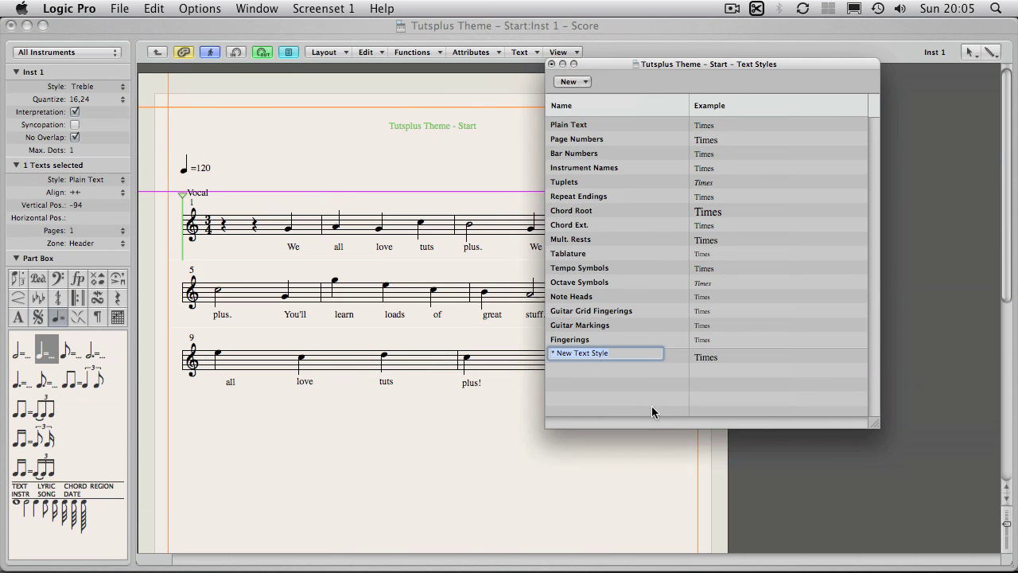
pyautogui.write('Tit')
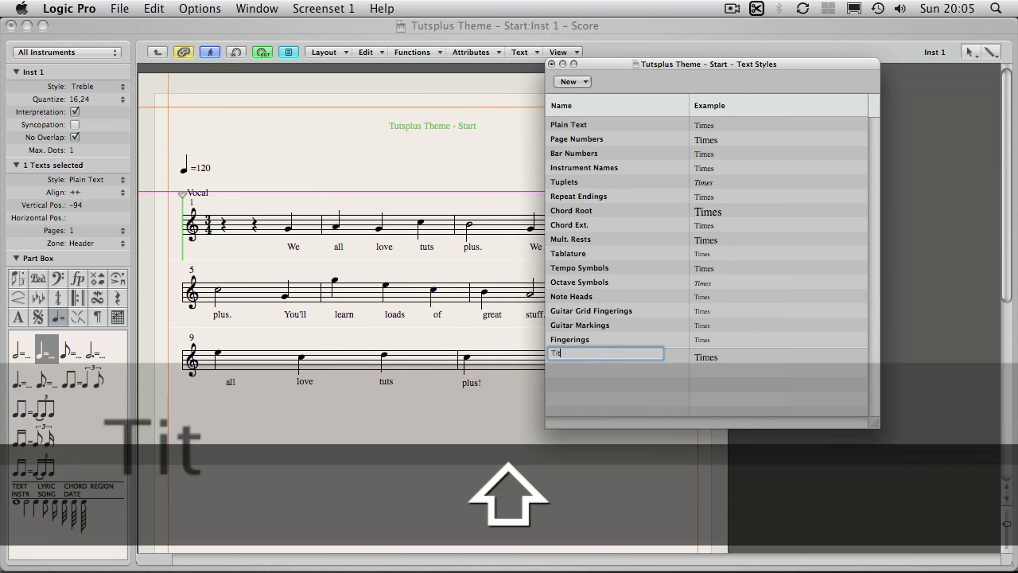
pyautogui.write('le')
pyautogui.press('Return')
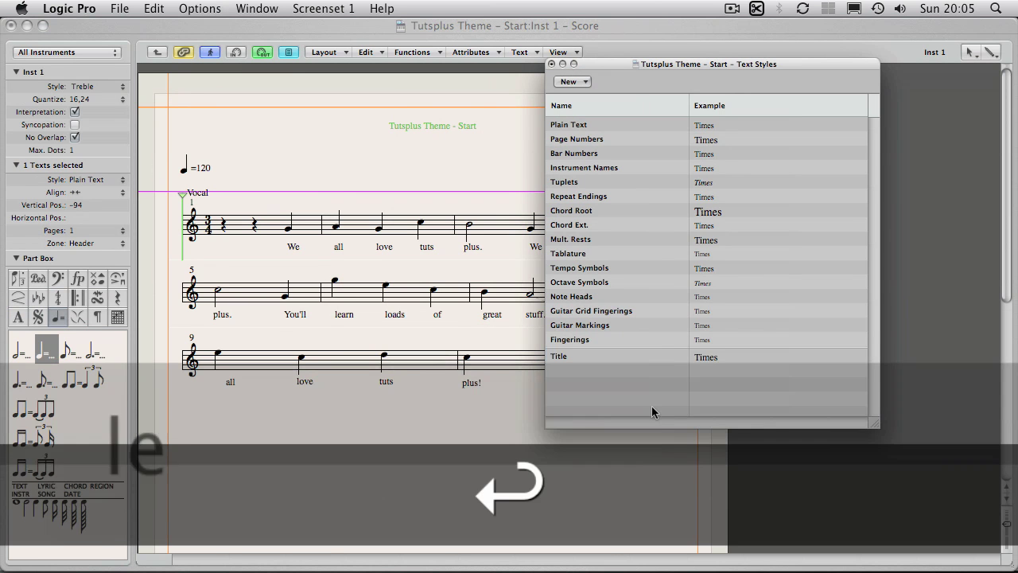
# Step: Set the Title style's font to 24-point Times
pyautogui.click(705, 357)
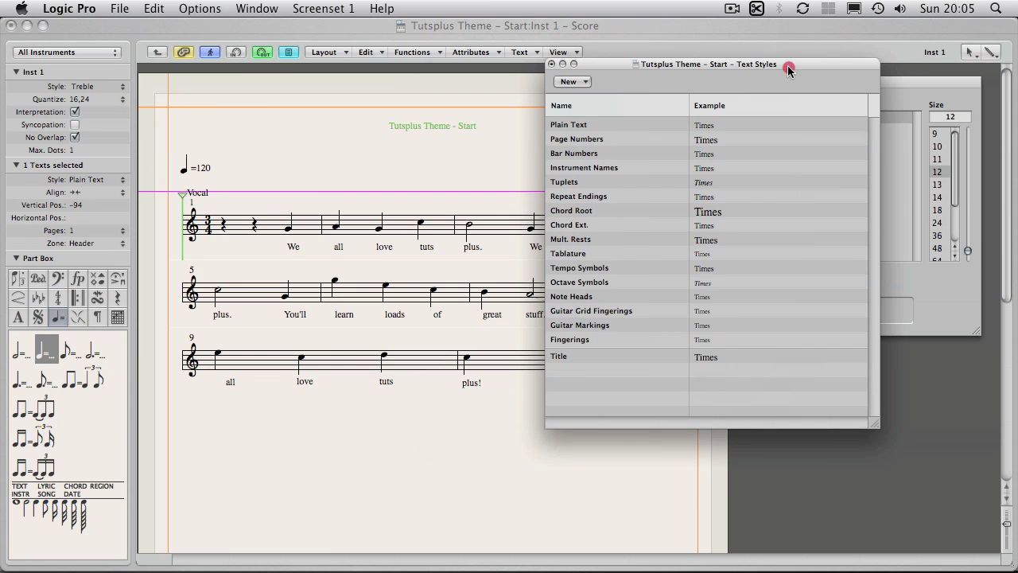
pyautogui.moveTo(788, 70); pyautogui.dragTo(537, 70)
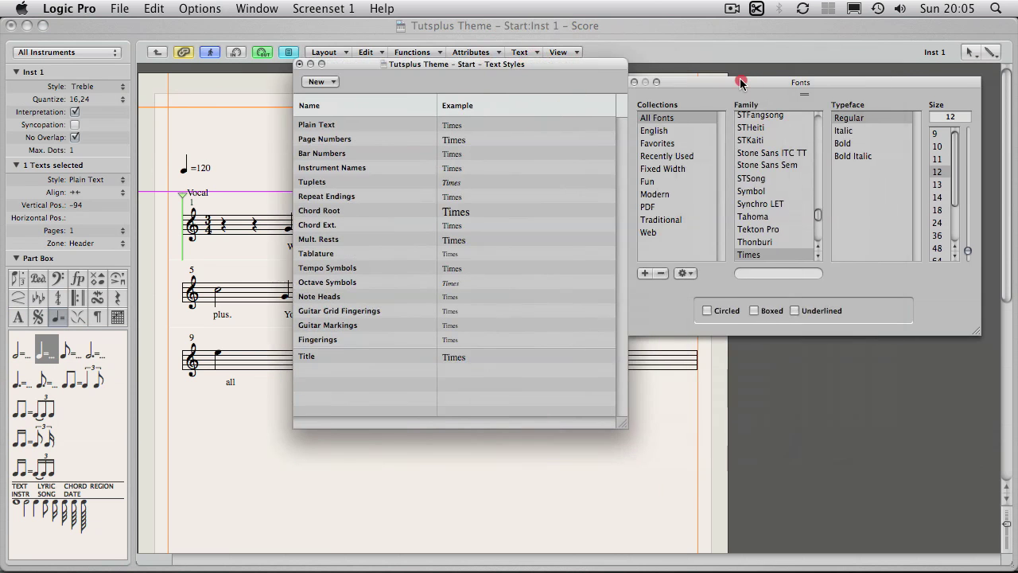
pyautogui.moveTo(741, 82); pyautogui.dragTo(749, 77)
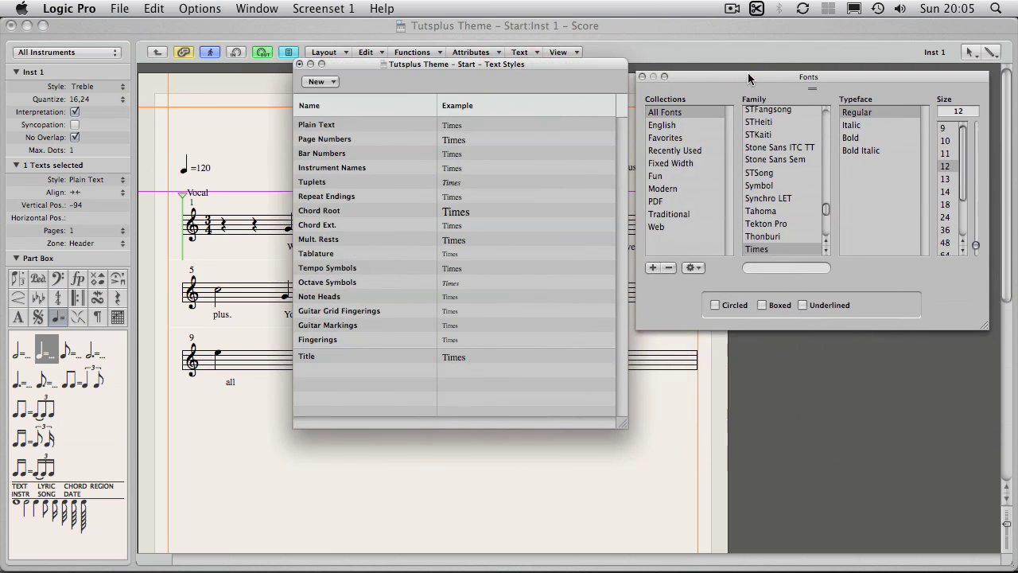
pyautogui.click(946, 217)
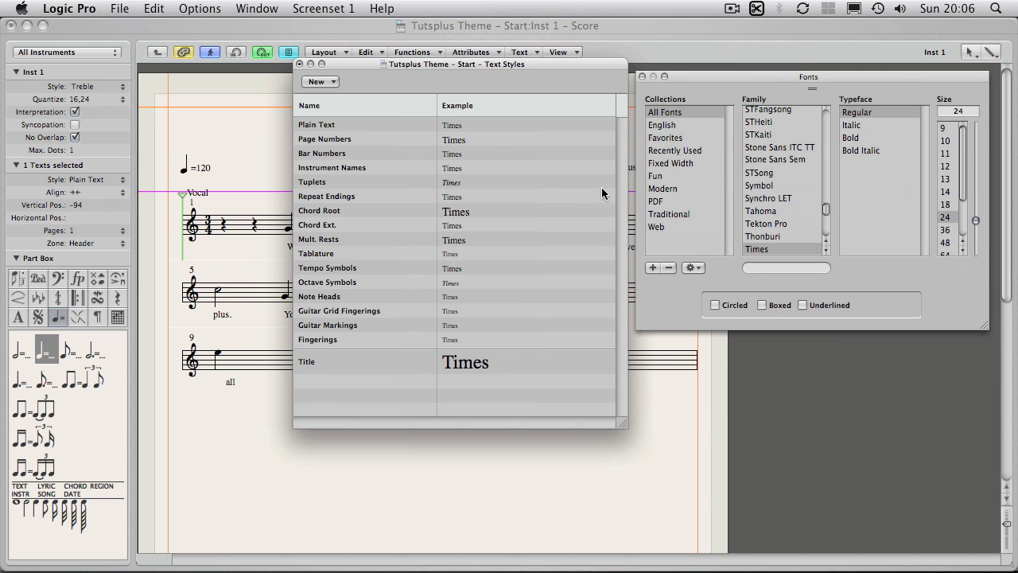
pyautogui.click(643, 77)
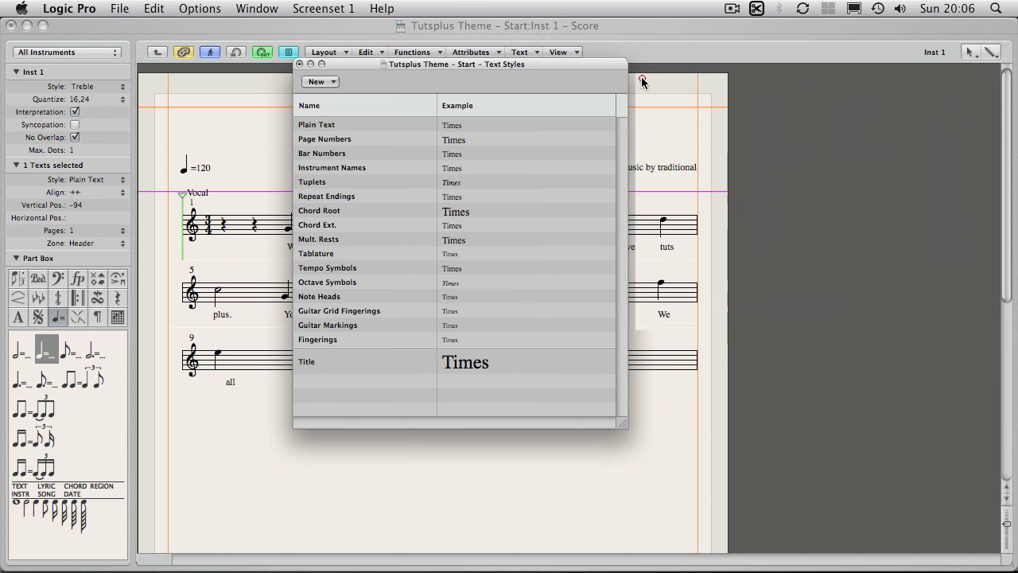
# Step: Apply the Title style to the 'Tutsplus Theme - Start' heading and return to the full score
pyautogui.click(299, 64)
pyautogui.click(464, 155)
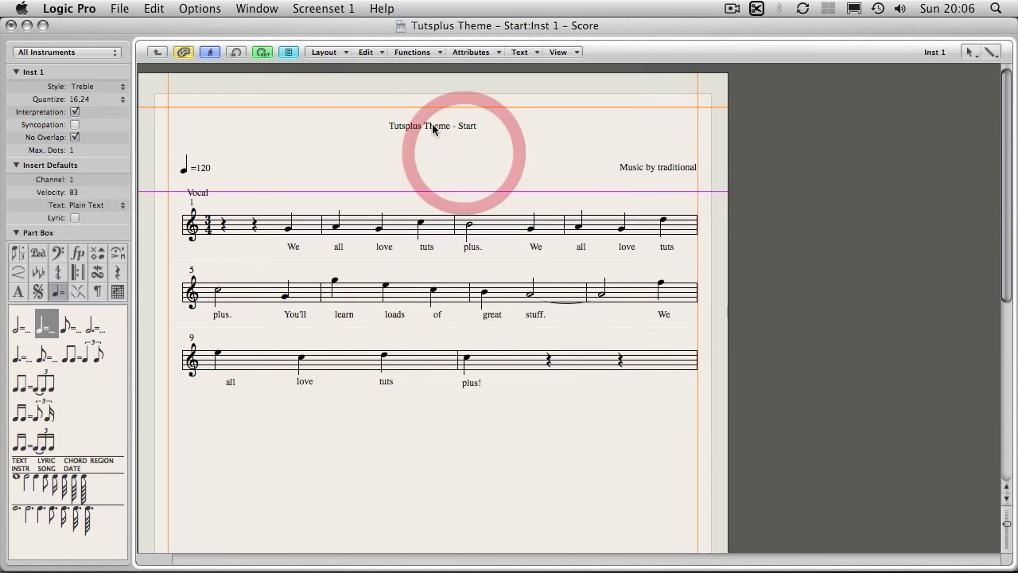
pyautogui.click(433, 126)
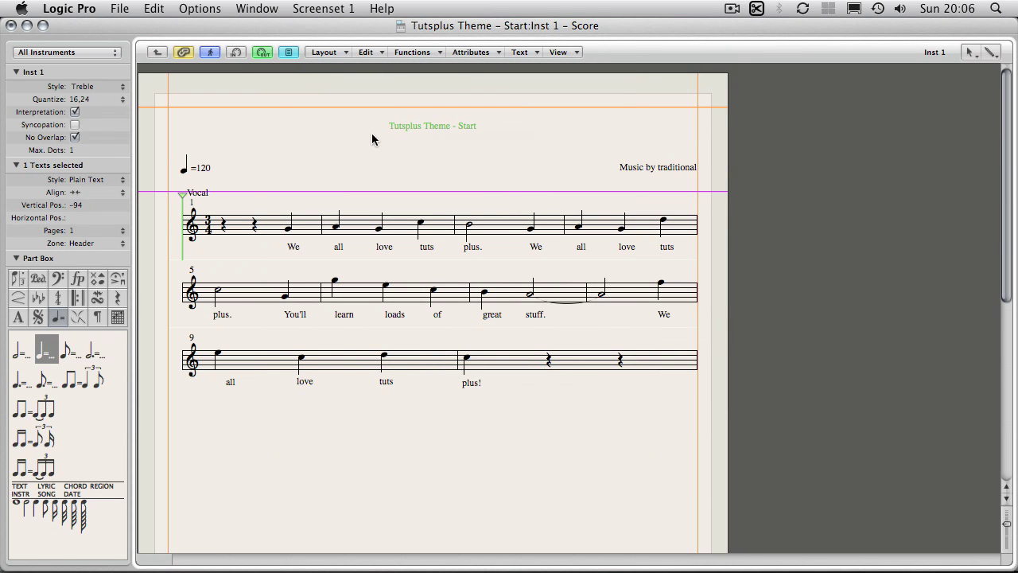
pyautogui.click(93, 180)
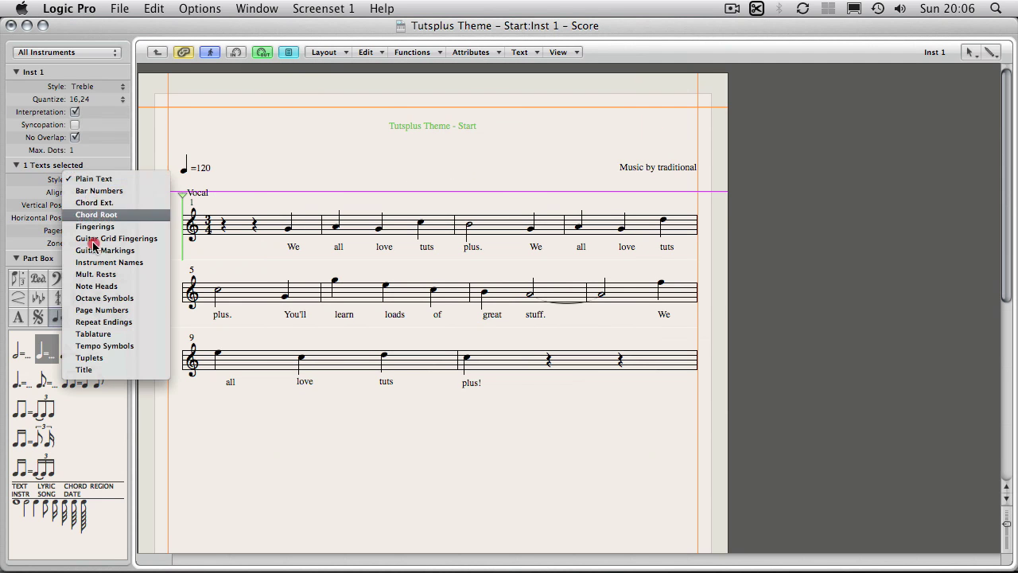
pyautogui.click(89, 369)
pyautogui.click(472, 163)
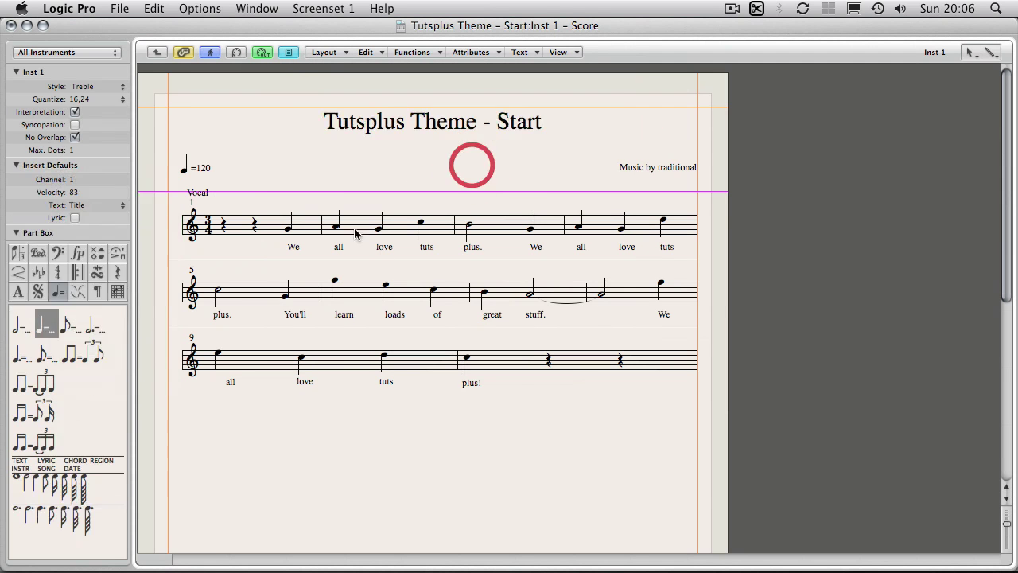
pyautogui.click(479, 159)
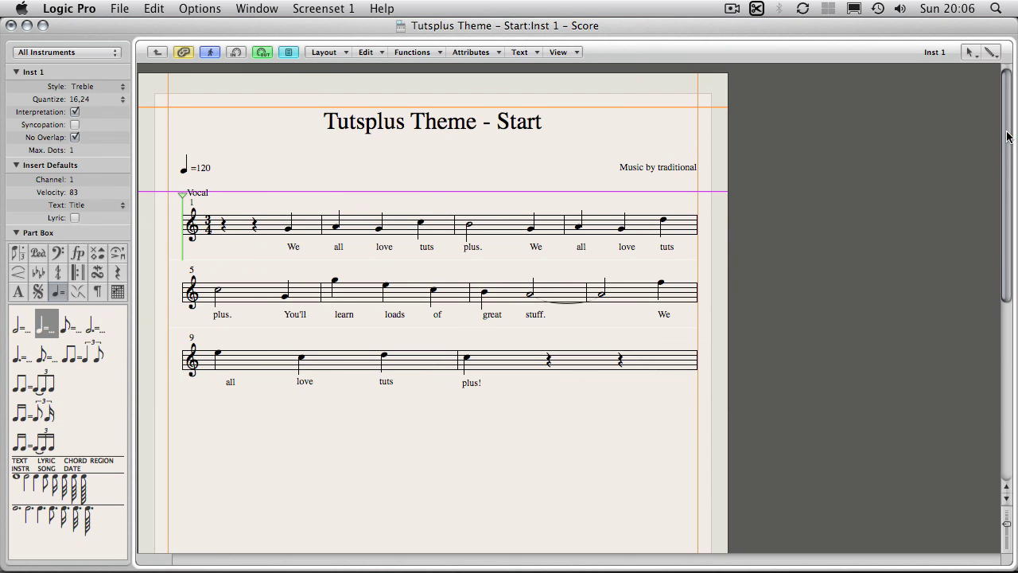
pyautogui.moveTo(1007, 137); pyautogui.dragTo(1008, 128)
pyautogui.click(157, 52)
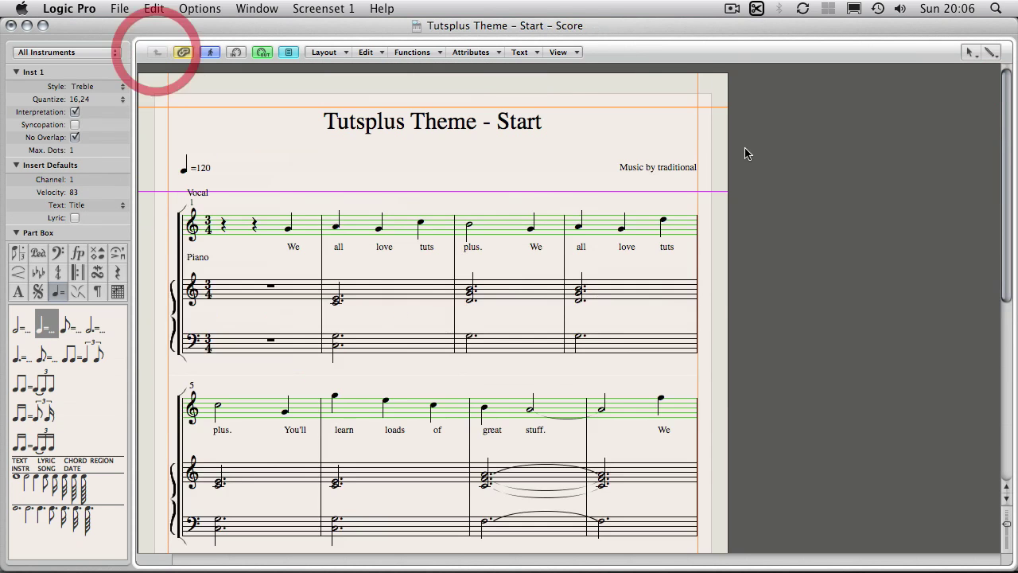
# Step: Turn off Show Margins in Page Display Options to hide the orange margin lines
pyautogui.click(792, 165)
pyautogui.click(561, 52)
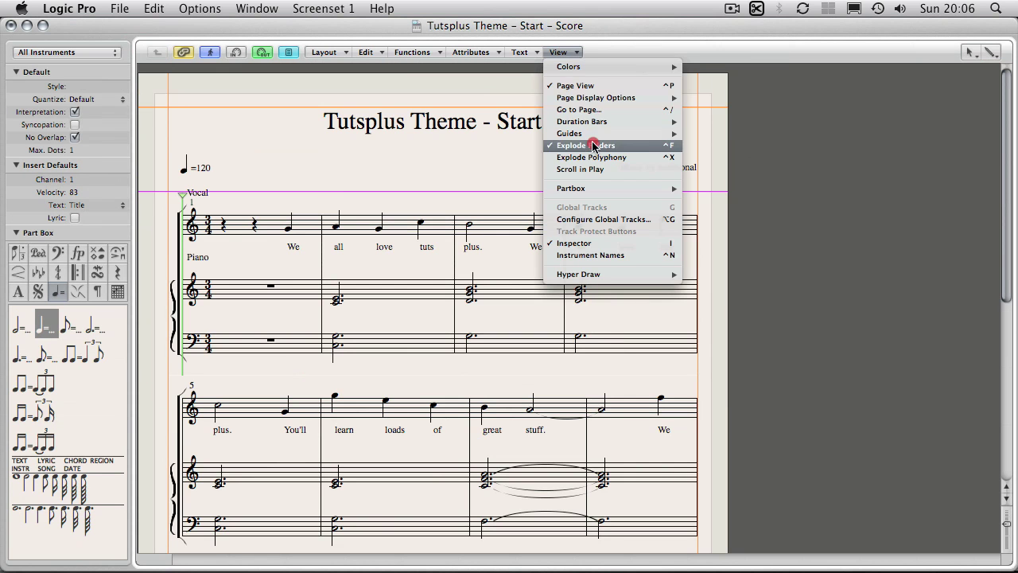
pyautogui.moveTo(596, 97)
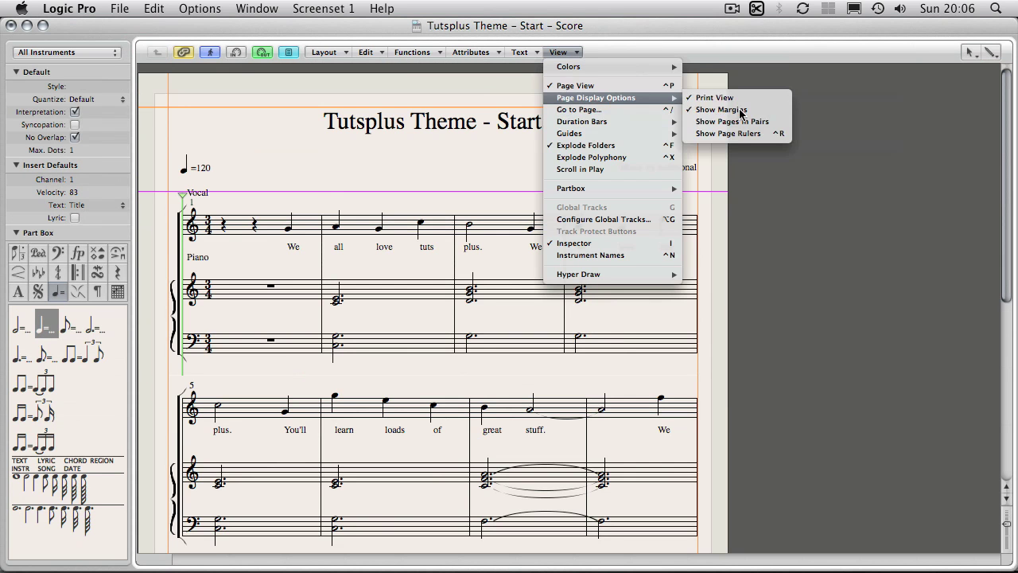
pyautogui.click(741, 109)
pyautogui.moveTo(1008, 146)
pyautogui.mouseDown()
pyautogui.moveTo(1007, 291)
pyautogui.moveTo(1008, 220)
pyautogui.moveTo(989, 134)
pyautogui.mouseUp()
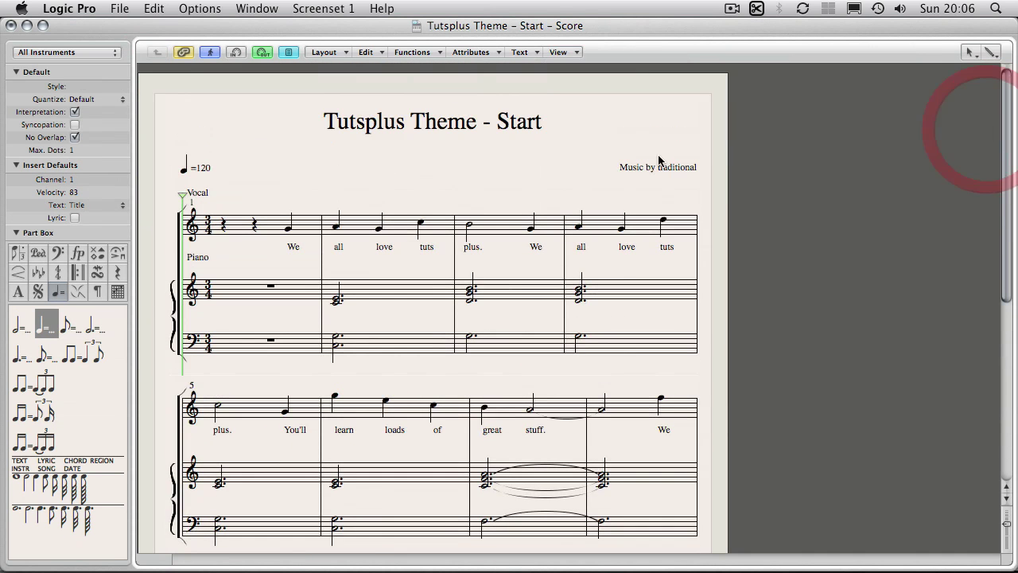
pyautogui.click(452, 161)
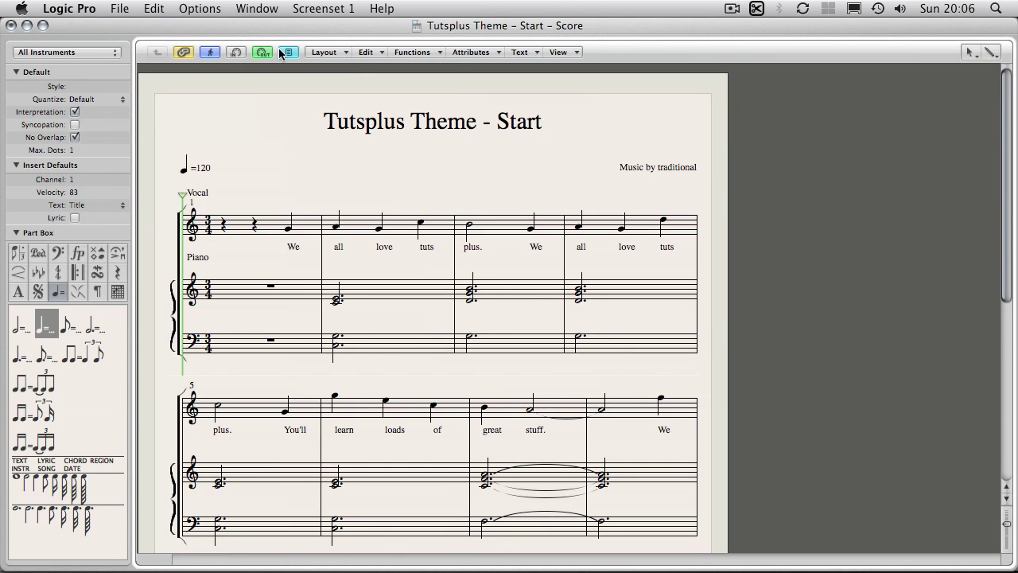
pyautogui.click(274, 8)
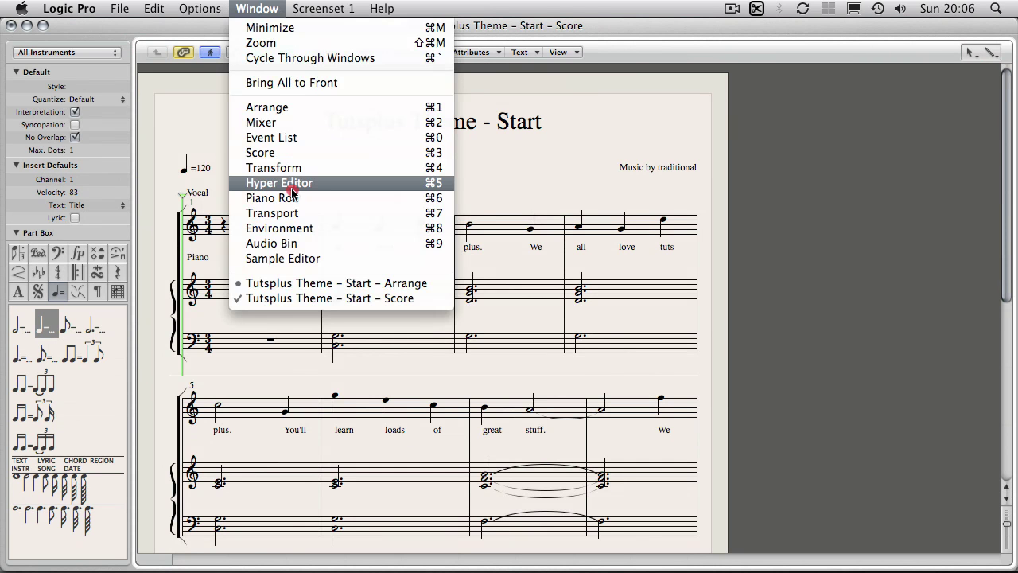
# Step: Select the Piano track's Inst 1 region in the Arrange window
pyautogui.click(296, 280)
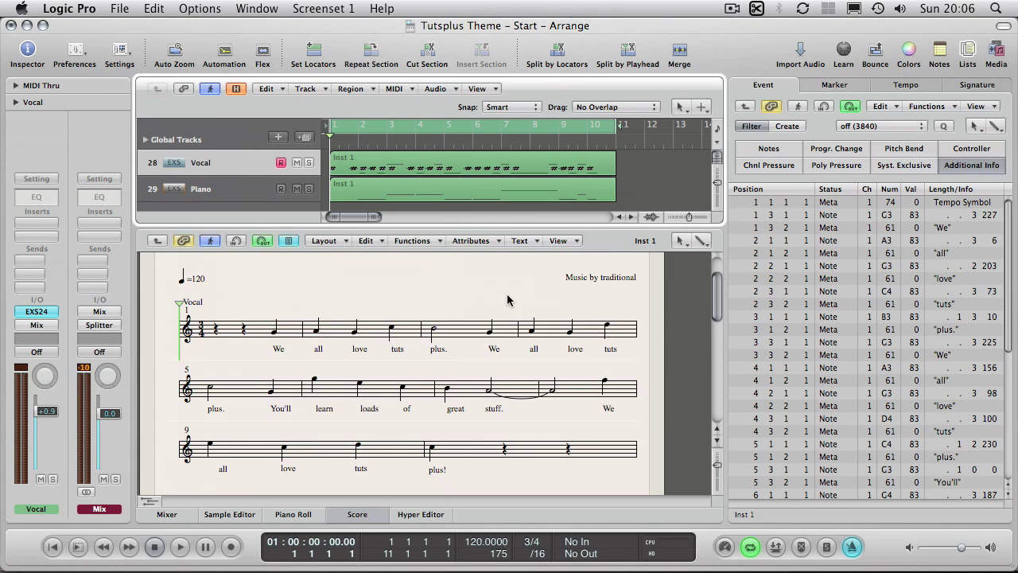
pyautogui.click(158, 240)
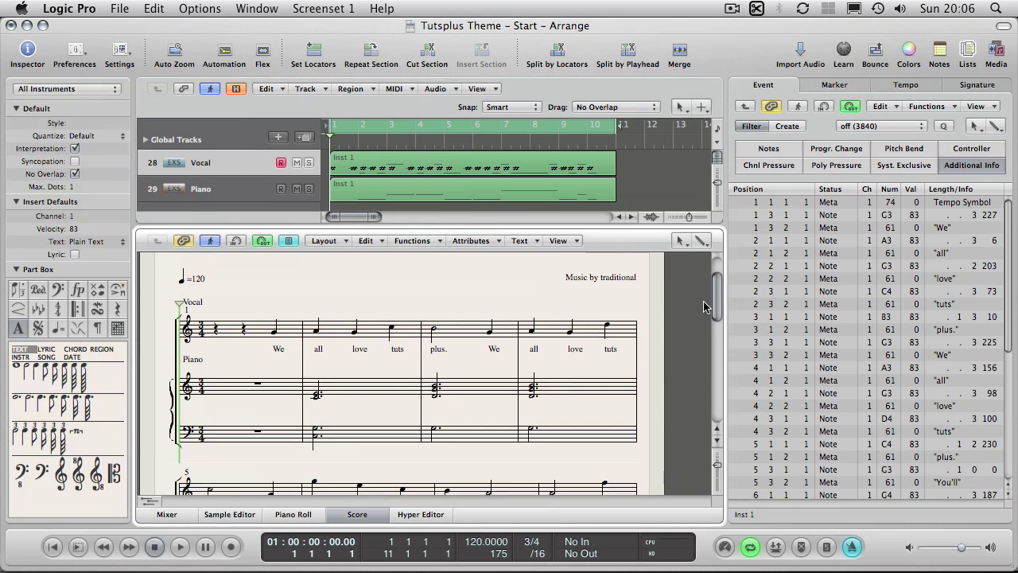
pyautogui.moveTo(714, 310); pyautogui.dragTo(714, 289)
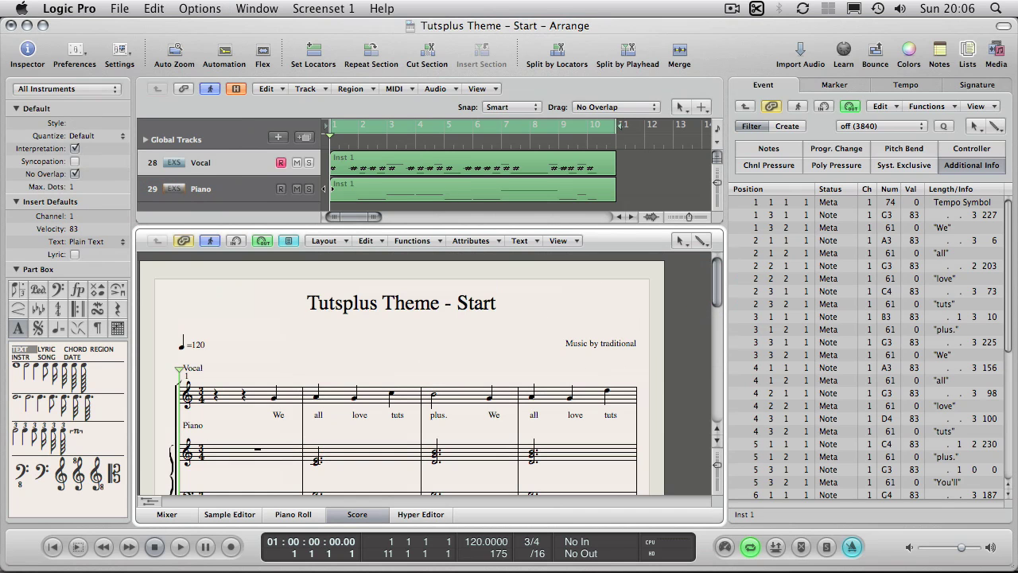
pyautogui.click(434, 194)
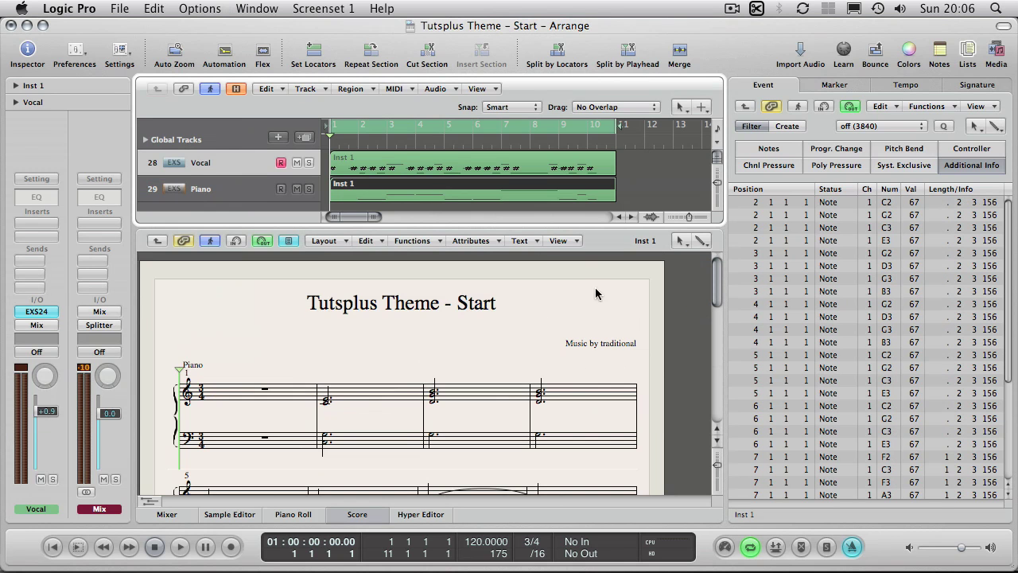
pyautogui.moveTo(721, 286); pyautogui.dragTo(719, 330)
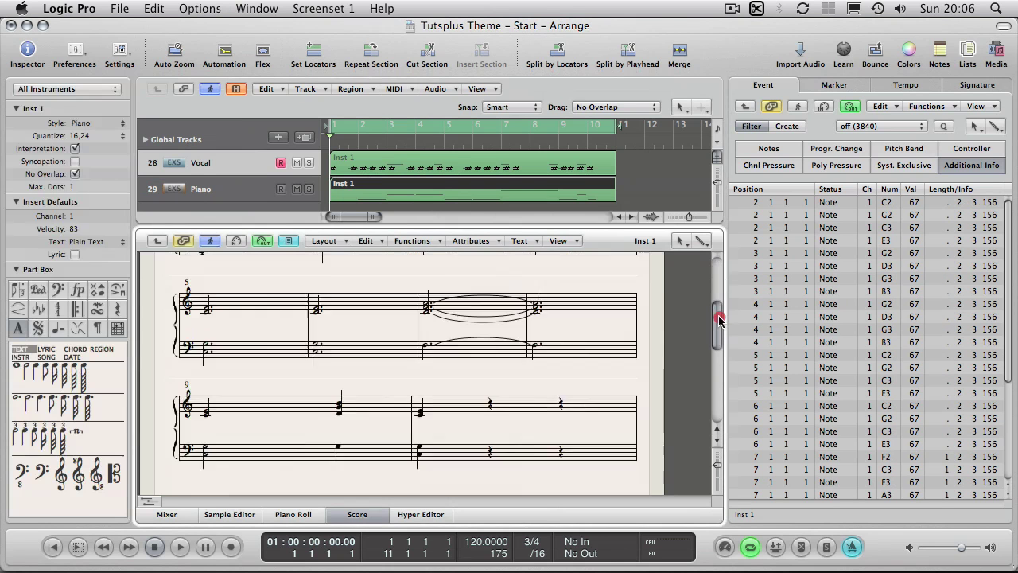
pyautogui.moveTo(719, 330); pyautogui.dragTo(719, 294)
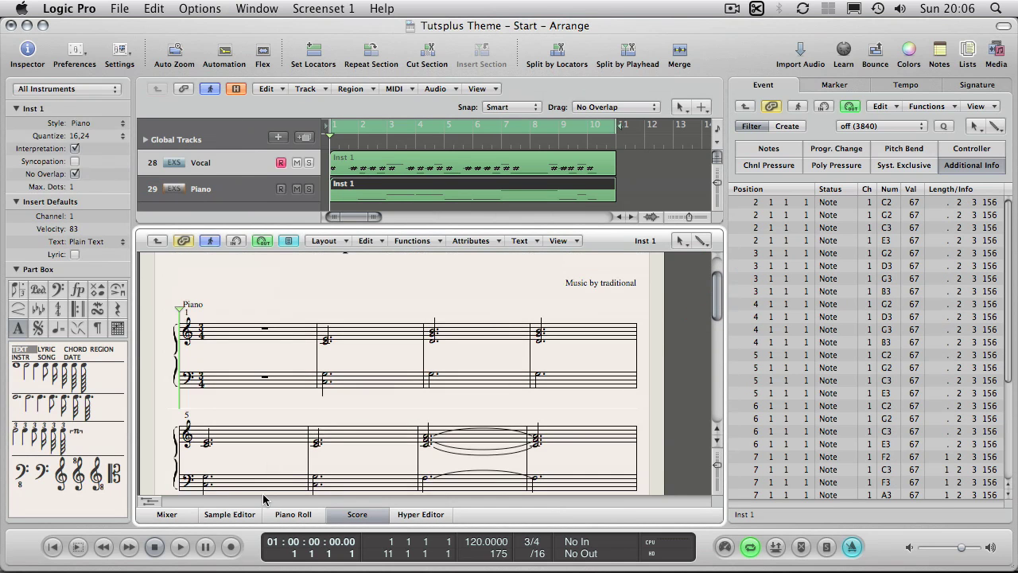
# Step: Show the region's notes in the piano roll and expand the global tracks
pyautogui.click(278, 517)
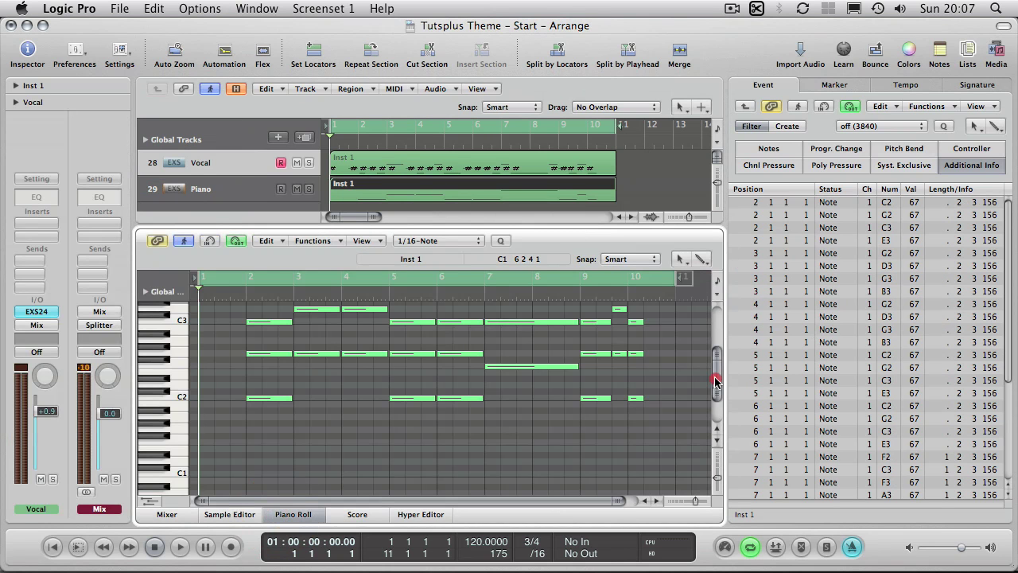
pyautogui.moveTo(715, 381); pyautogui.dragTo(715, 373)
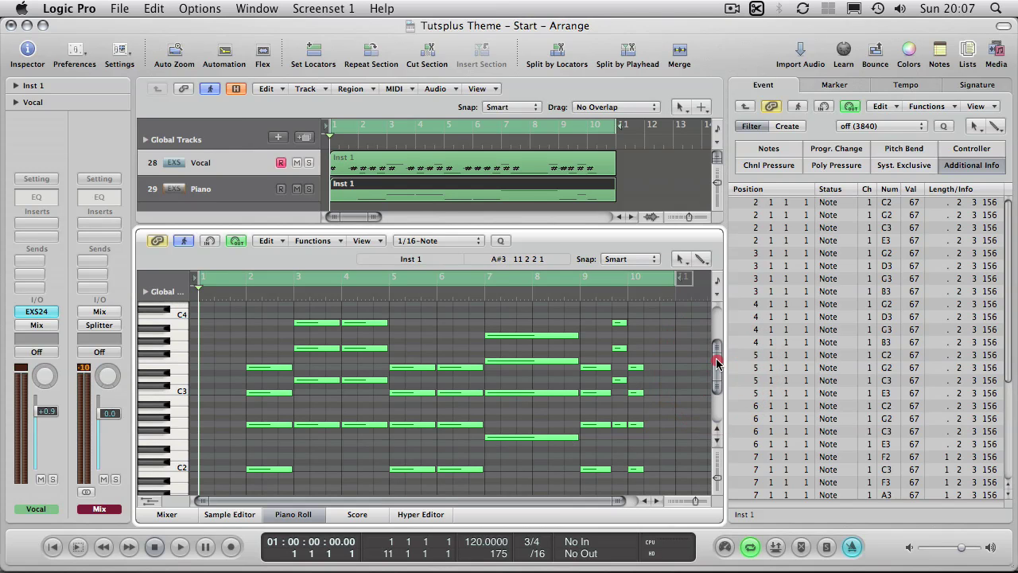
pyautogui.moveTo(717, 362); pyautogui.dragTo(716, 324)
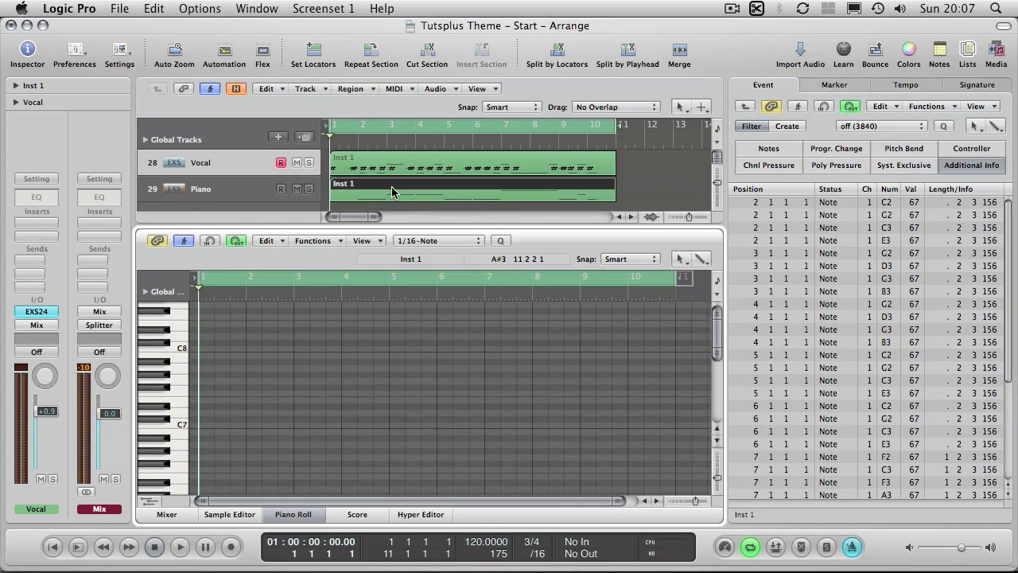
pyautogui.moveTo(719, 340); pyautogui.dragTo(718, 372)
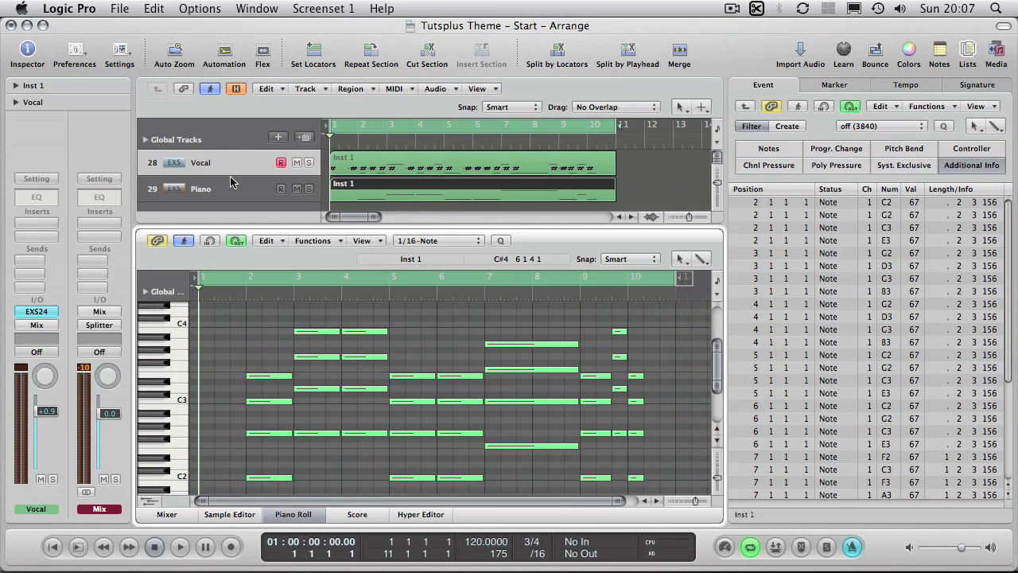
pyautogui.click(145, 140)
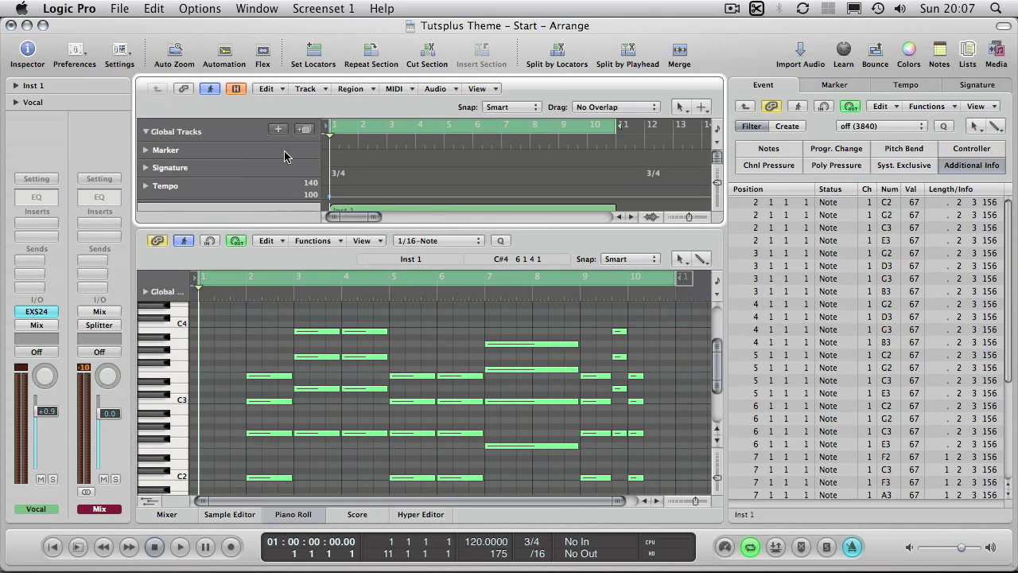
# Step: Add a Chord track to the global tracks
pyautogui.click(146, 132)
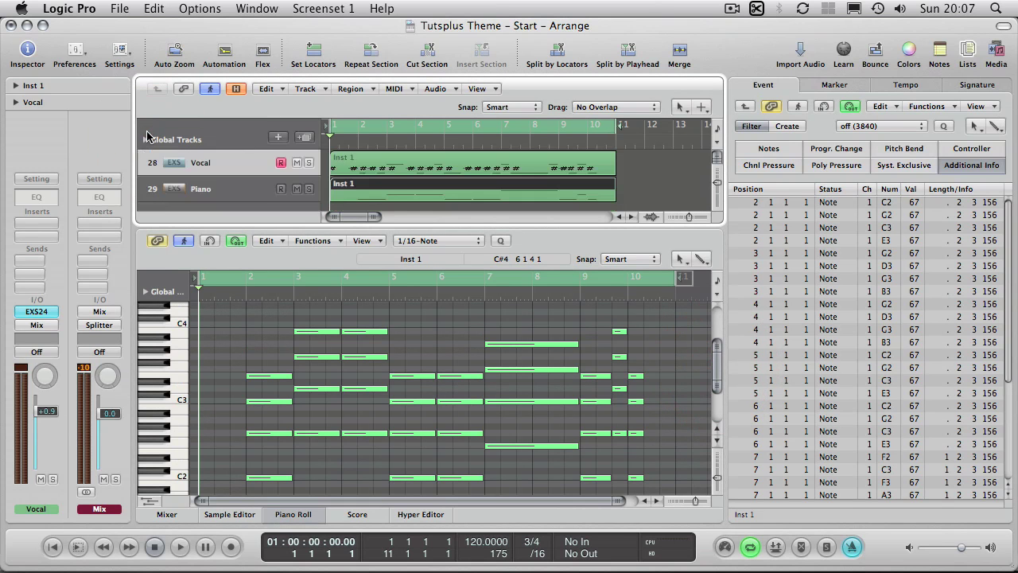
pyautogui.rightClick(174, 140)
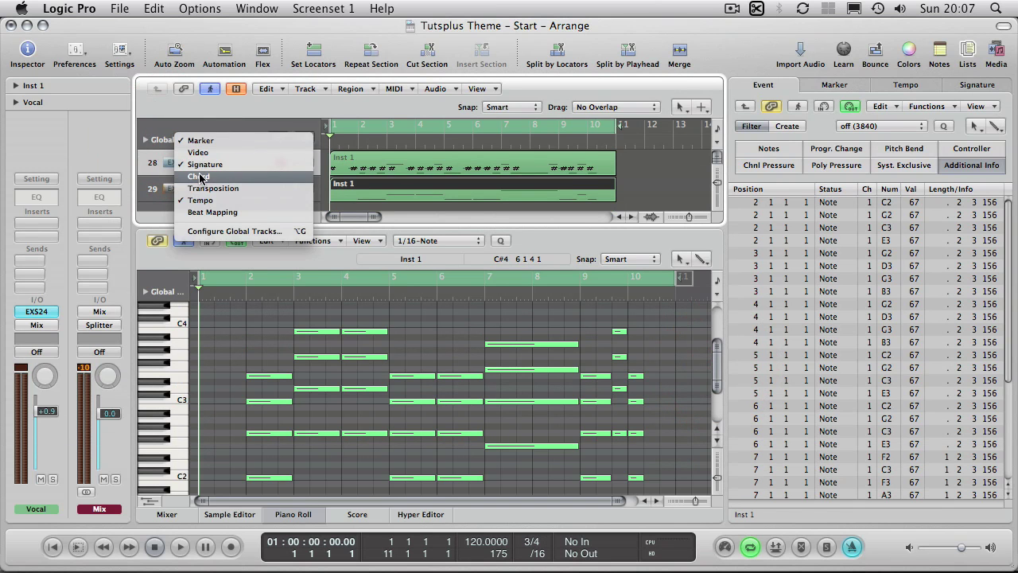
pyautogui.click(162, 136)
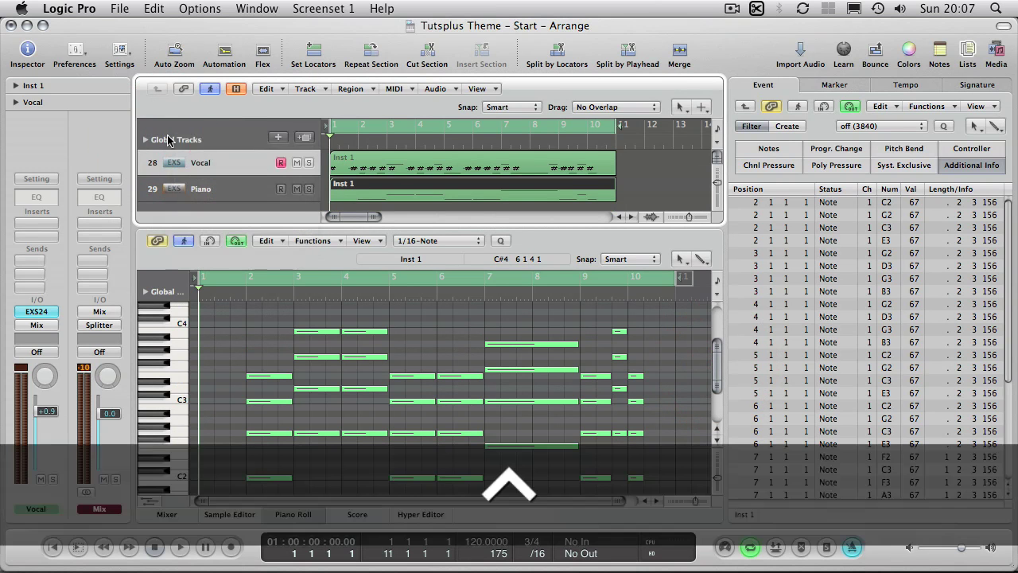
pyautogui.rightClick(165, 136)
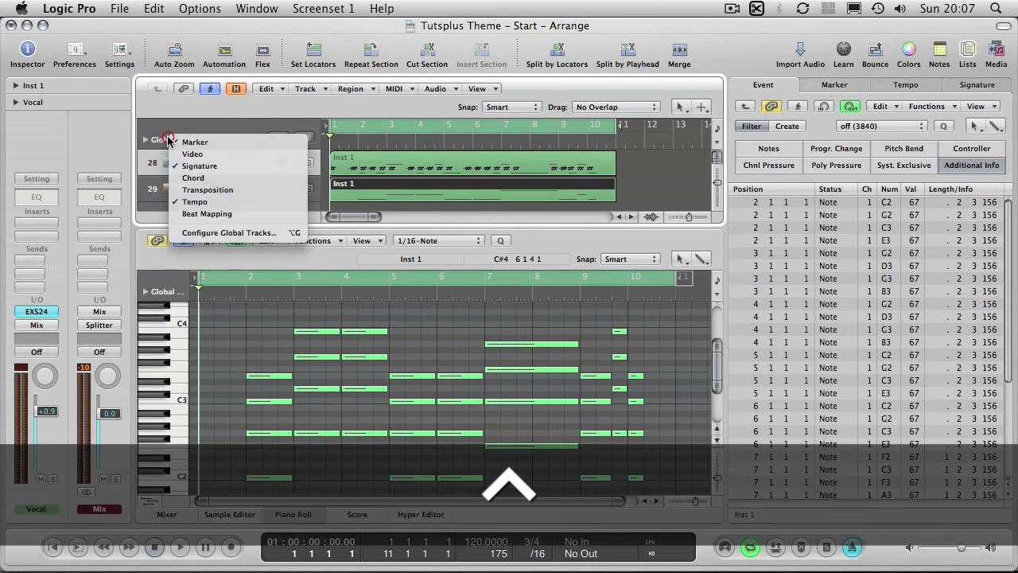
pyautogui.click(191, 177)
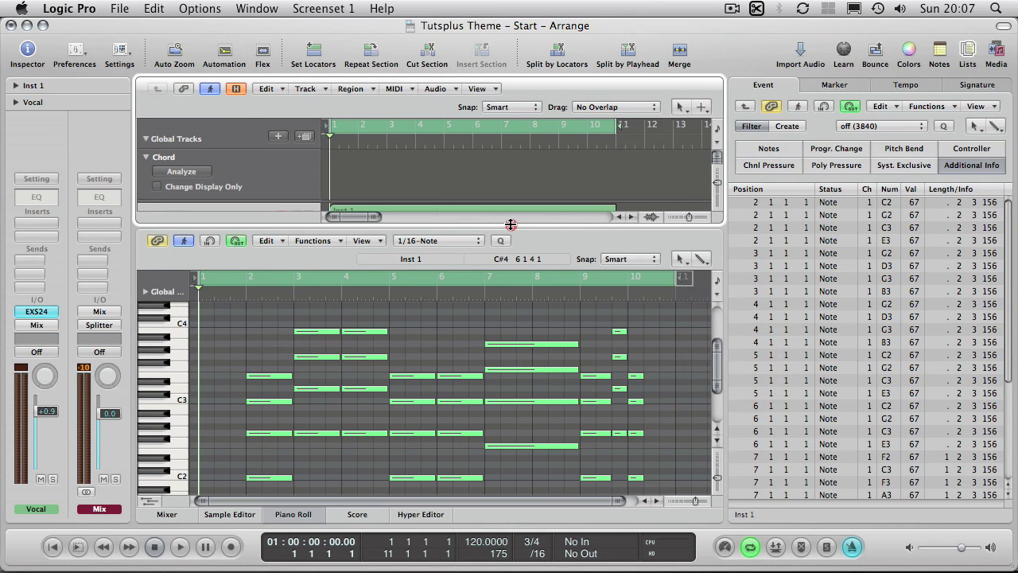
# Step: Analyse the Piano's Inst 1 region into chord symbols C, G, C, F, C, C, C
pyautogui.click(511, 316)
pyautogui.moveTo(509, 226); pyautogui.dragTo(501, 293)
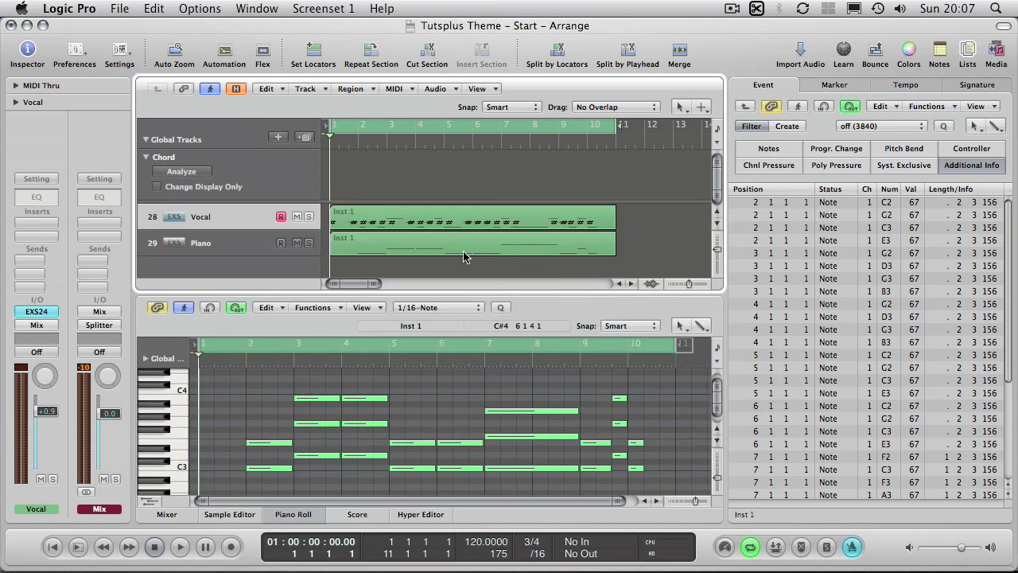
pyautogui.click(460, 238)
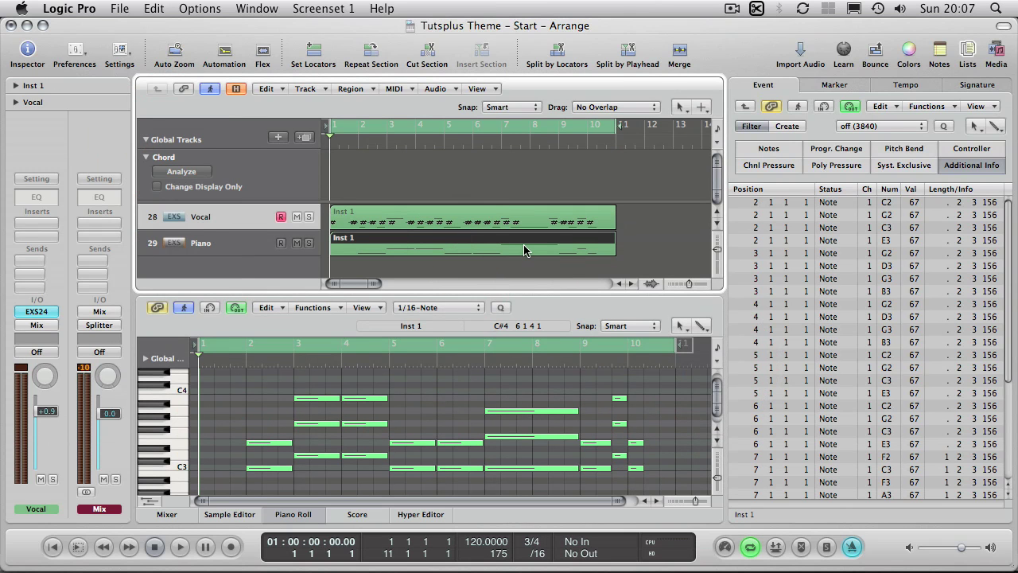
pyautogui.click(180, 173)
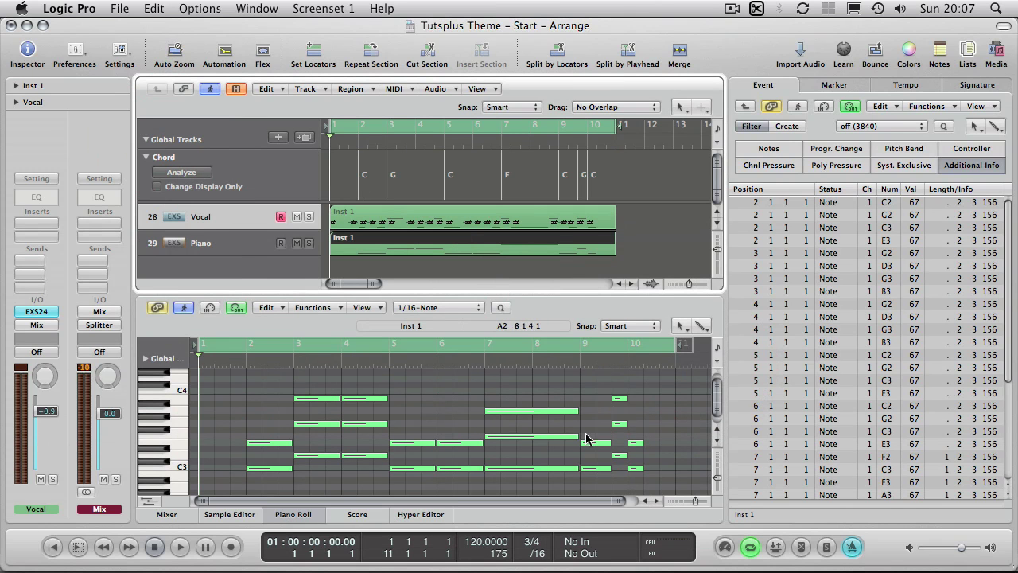
pyautogui.scroll(-3, 716, 404)
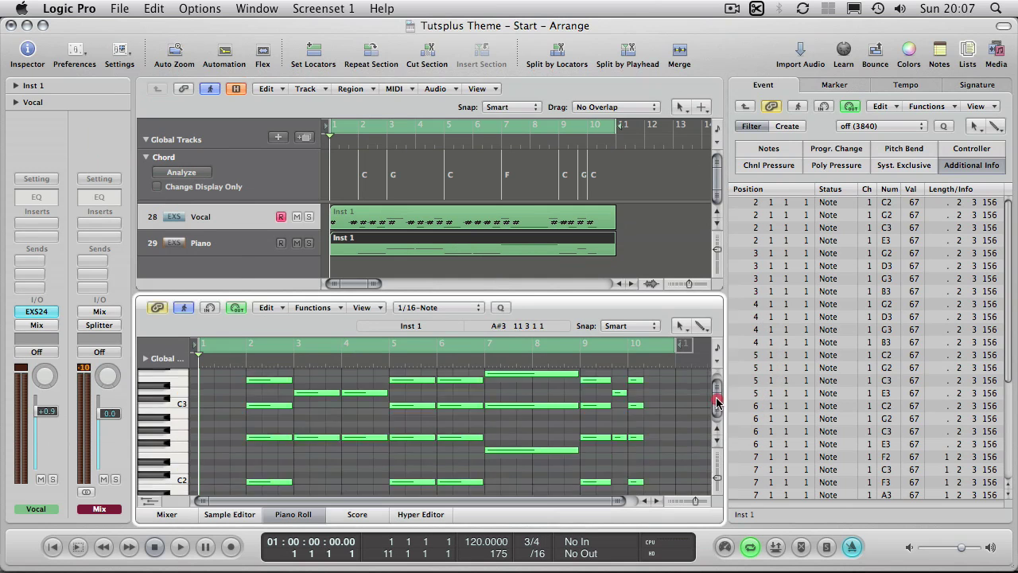
pyautogui.scroll(-3, 716, 403)
pyautogui.scroll(-3, 716, 403)
pyautogui.moveTo(716, 403); pyautogui.dragTo(716, 390)
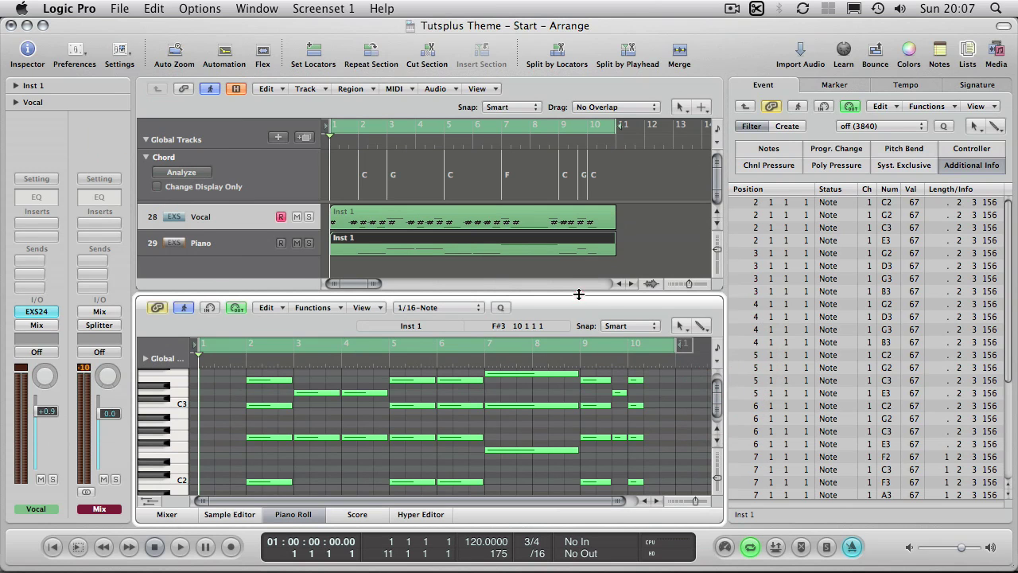
pyautogui.moveTo(578, 294); pyautogui.dragTo(579, 266)
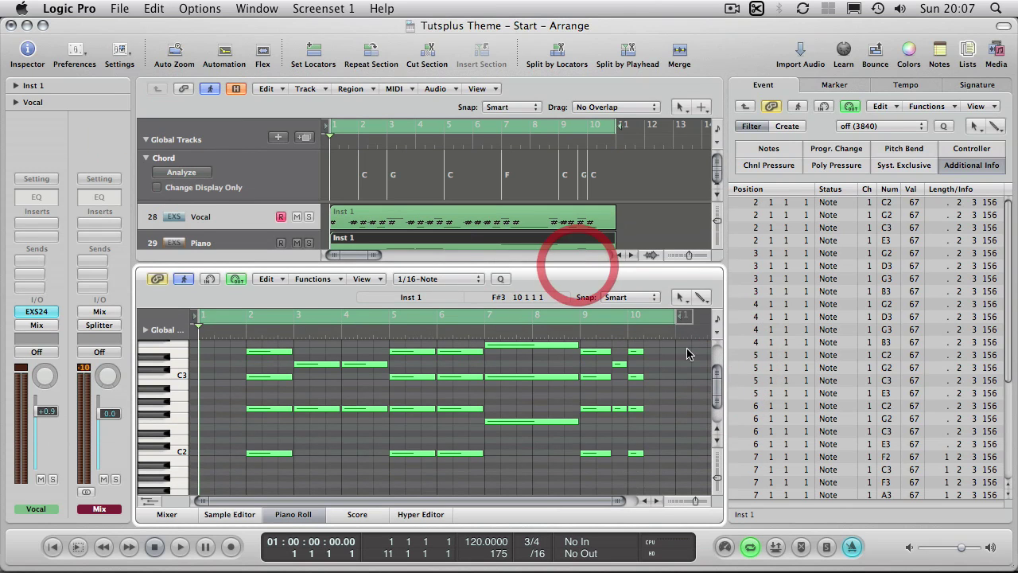
pyautogui.moveTo(719, 393); pyautogui.dragTo(719, 390)
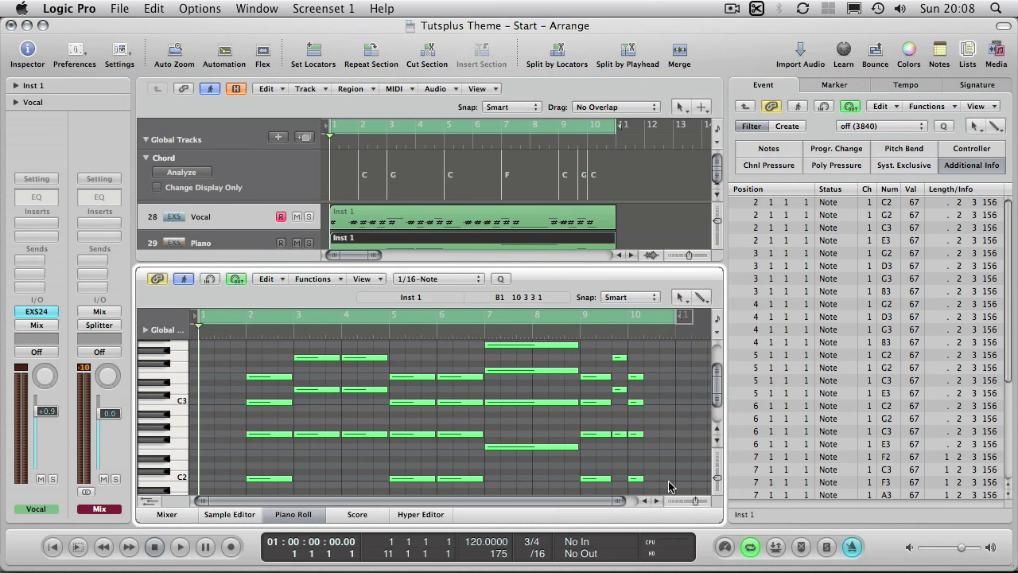
pyautogui.click(465, 239)
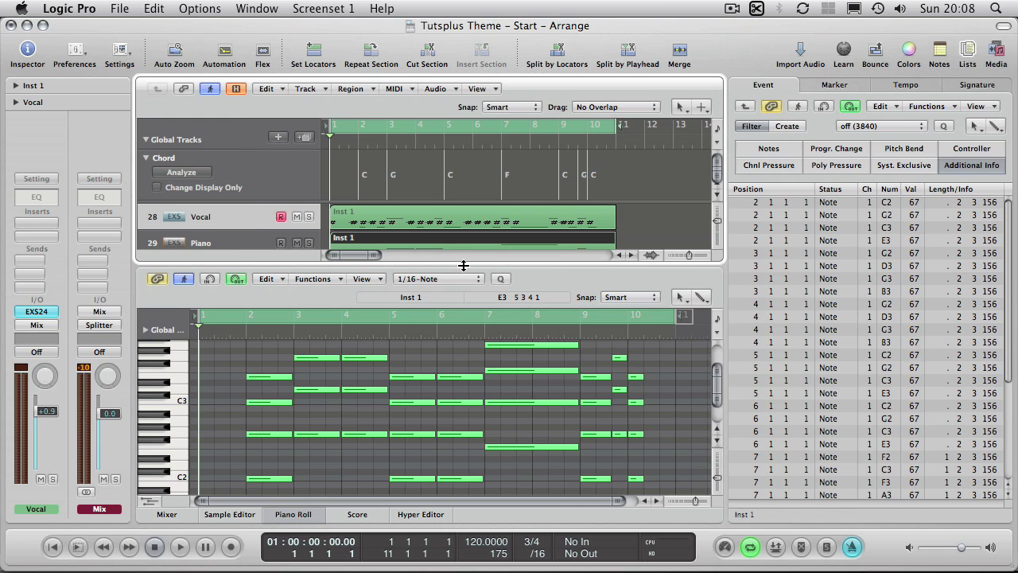
pyautogui.moveTo(464, 265); pyautogui.dragTo(466, 277)
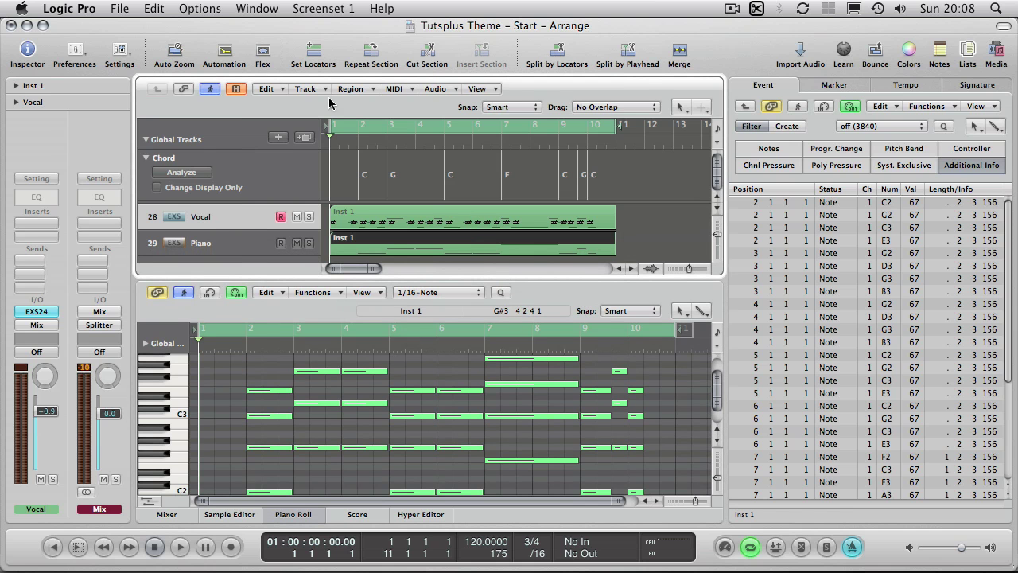
pyautogui.click(258, 10)
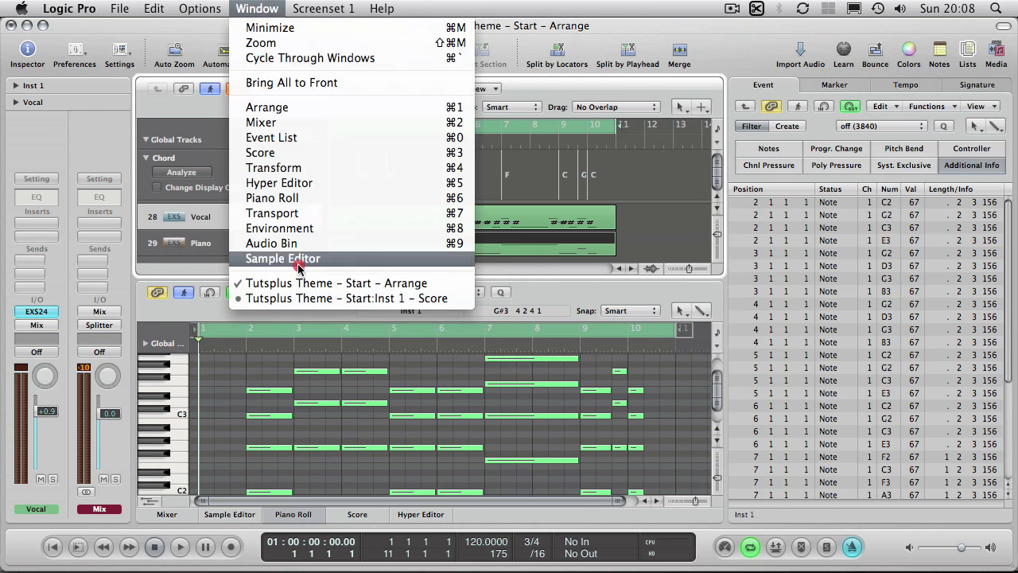
# Step: Switch to the score window and show the Vocal staff alone
pyautogui.click(309, 296)
pyautogui.click(456, 167)
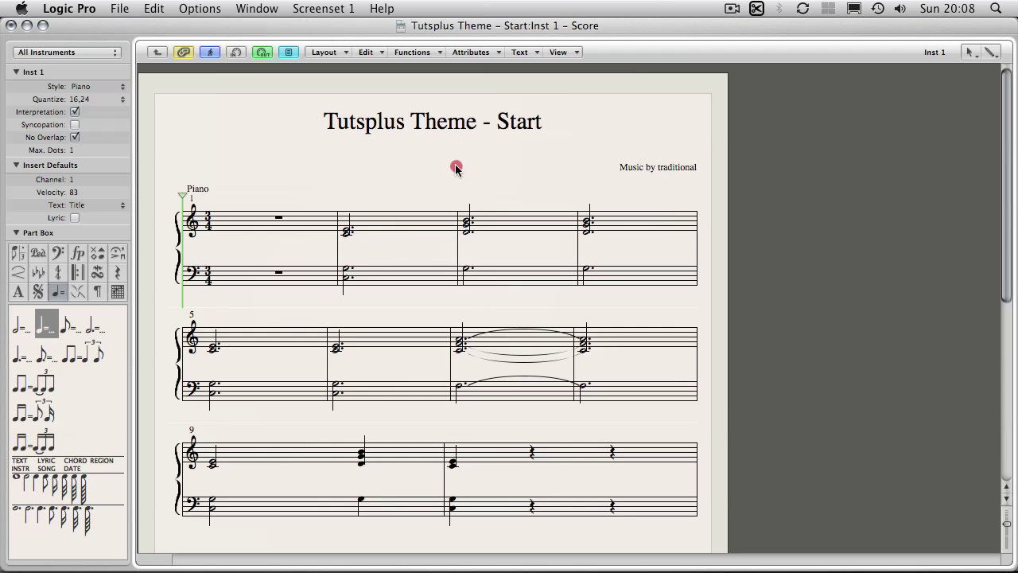
pyautogui.click(157, 52)
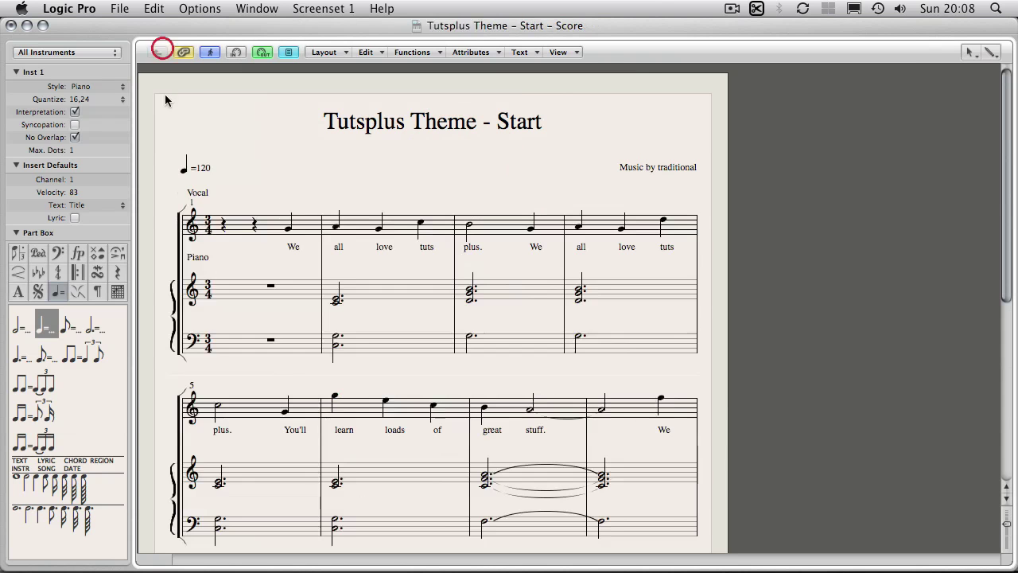
pyautogui.click(410, 226)
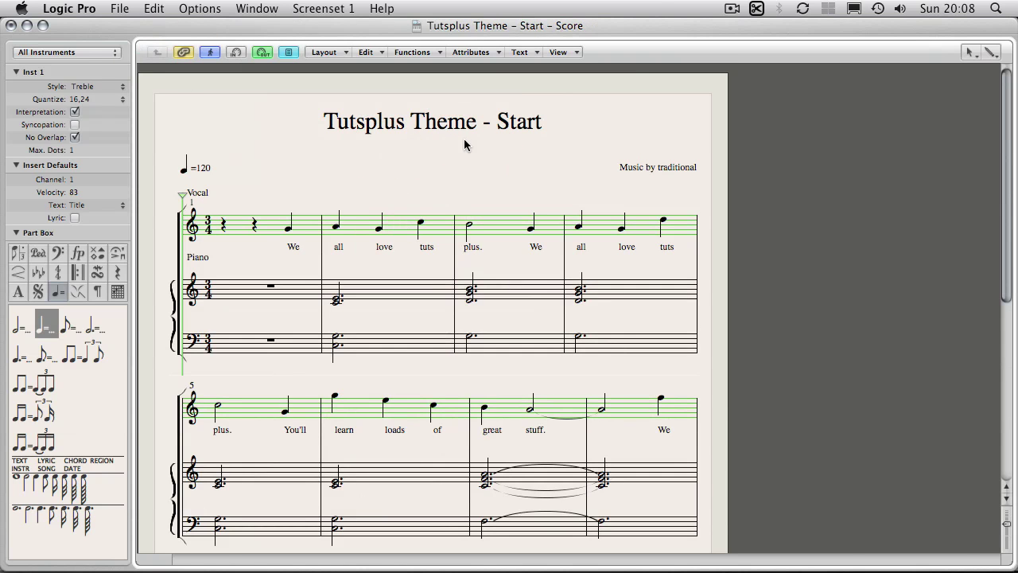
pyautogui.doubleClick(494, 227)
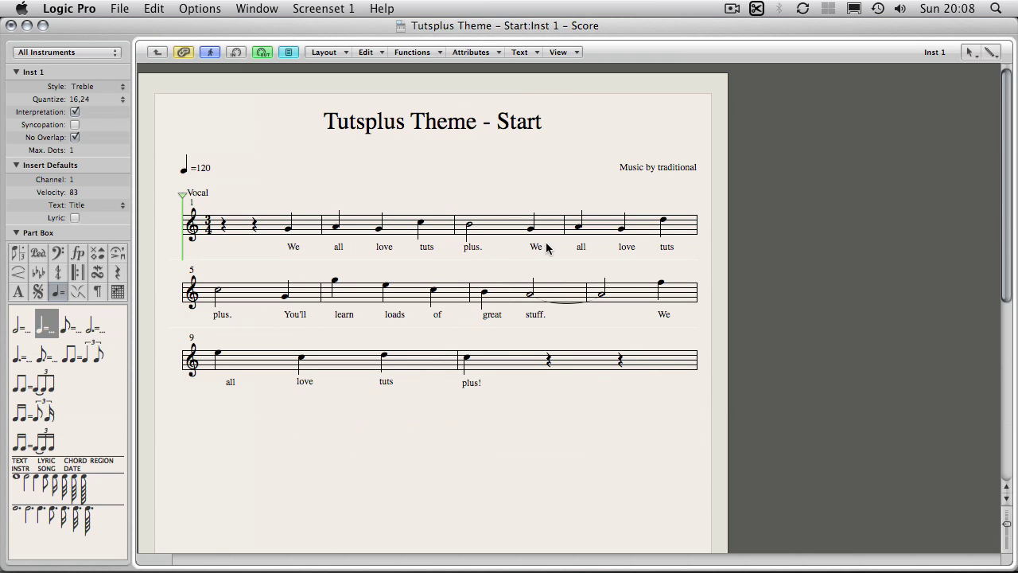
# Step: Insert chords from the global chord track and lower them slightly toward the staff
pyautogui.click(412, 53)
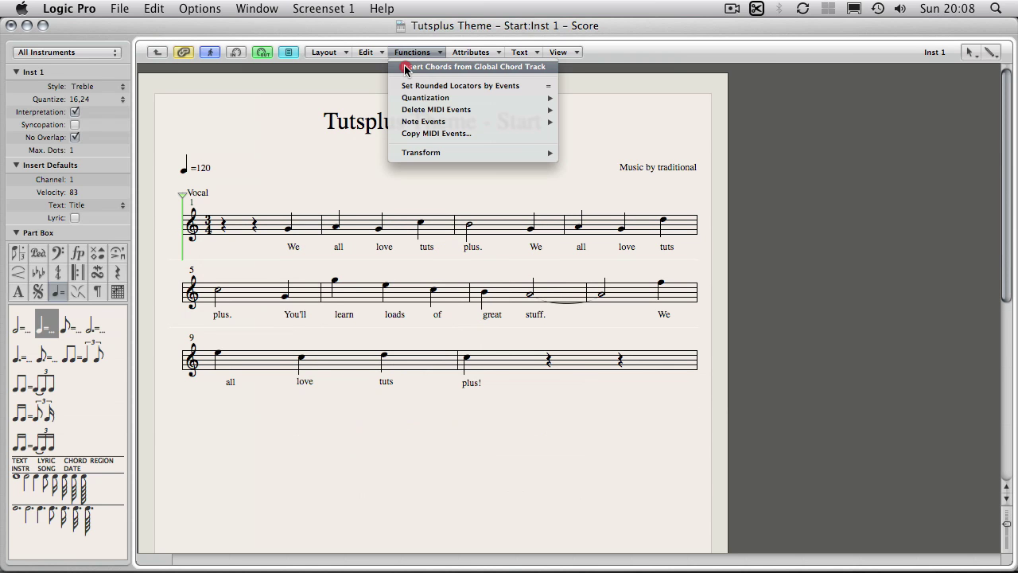
pyautogui.click(513, 70)
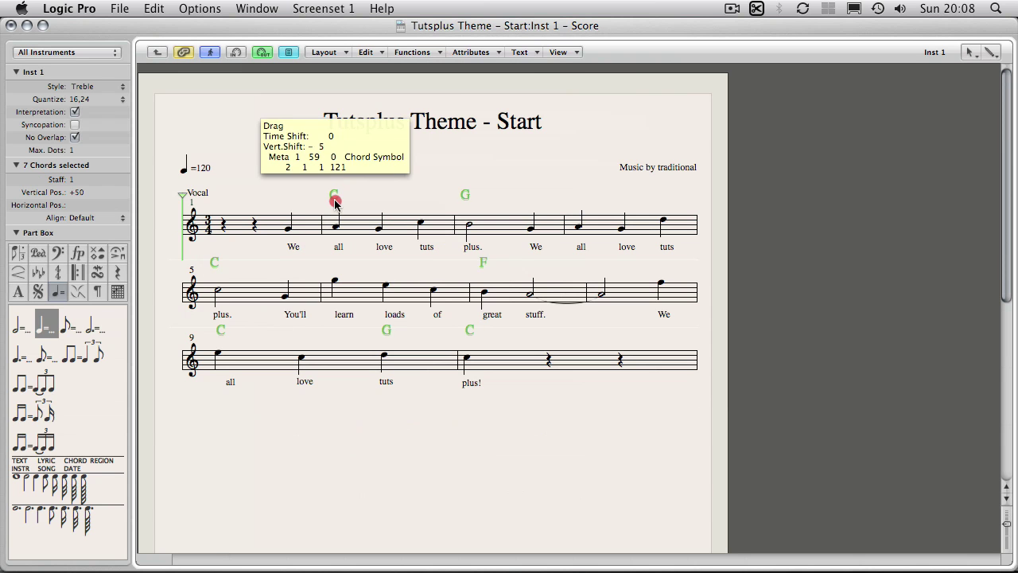
pyautogui.moveTo(335, 202); pyautogui.dragTo(335, 205)
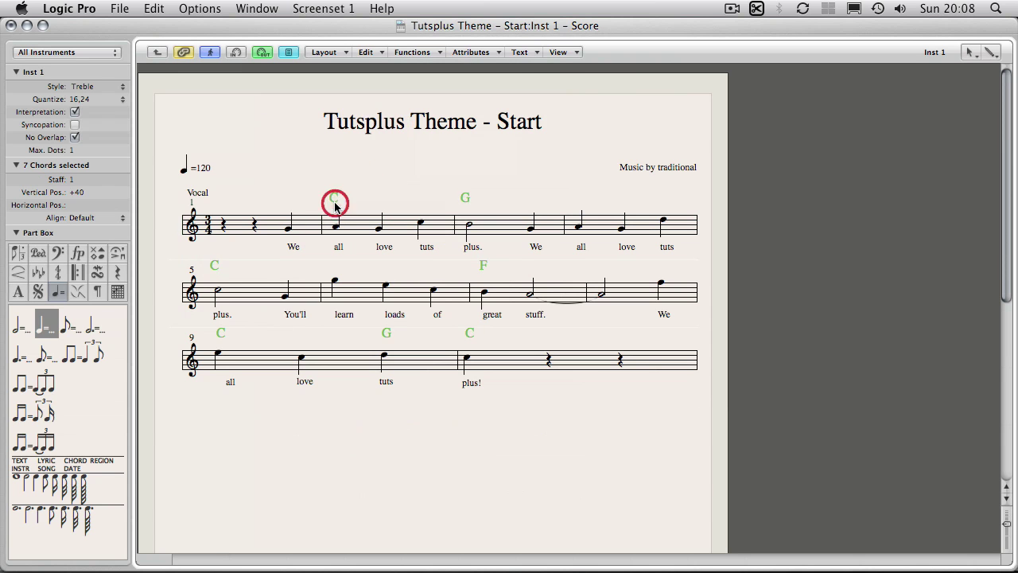
pyautogui.click(520, 51)
# Step: Set the Chord Root text style to font size 10
pyautogui.click(529, 67)
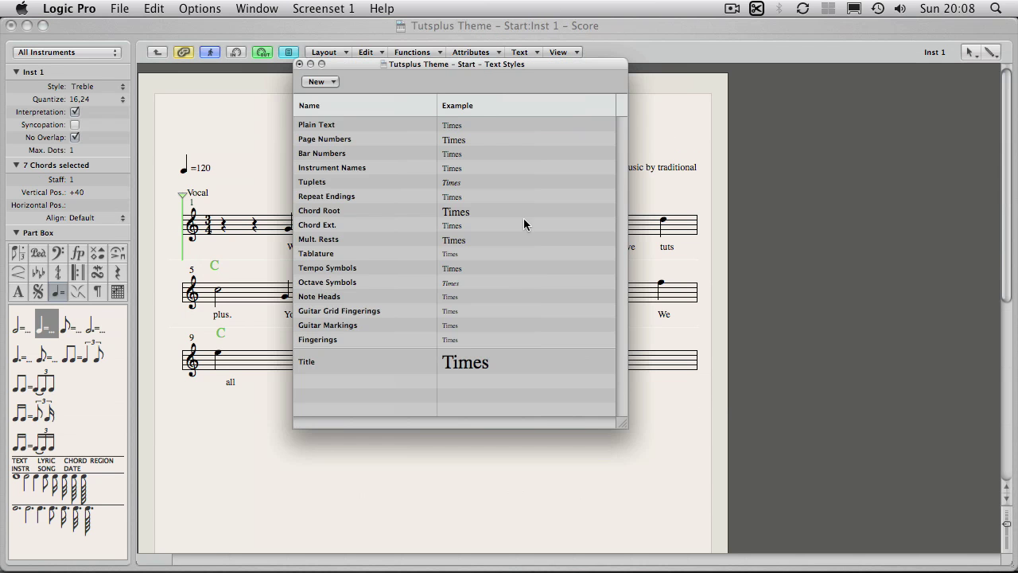
pyautogui.moveTo(372, 64); pyautogui.dragTo(648, 105)
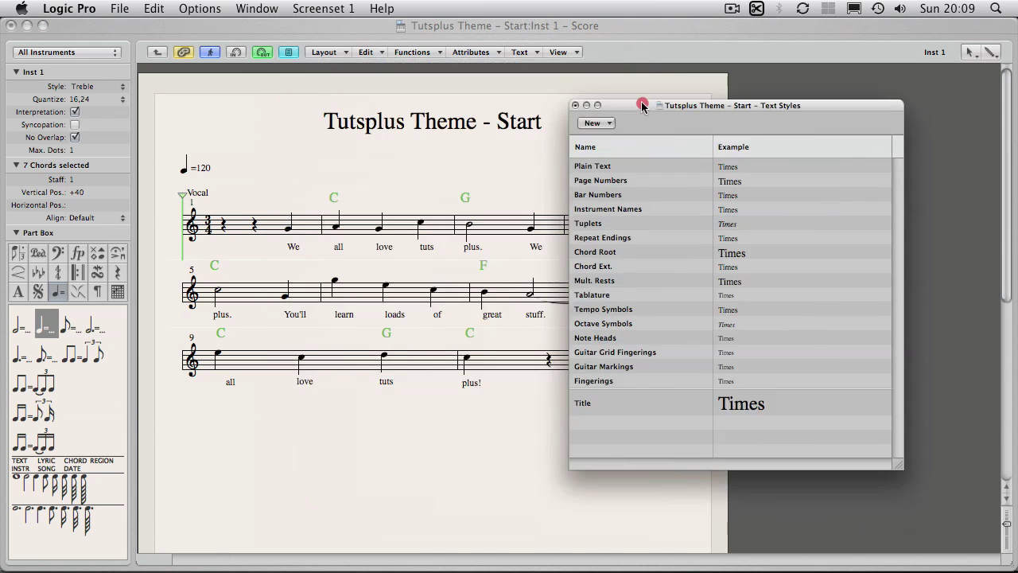
pyautogui.doubleClick(597, 255)
pyautogui.click(734, 254)
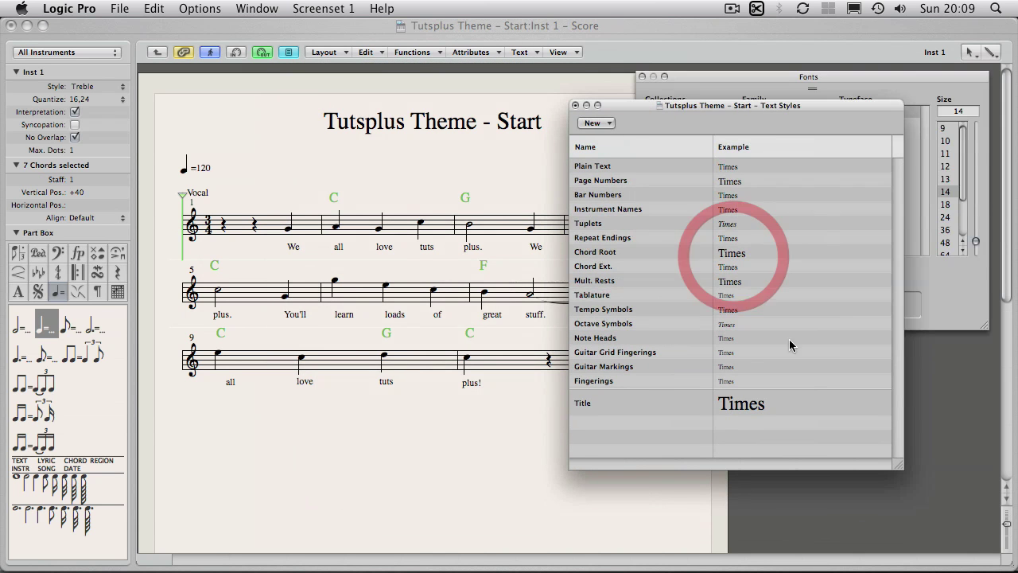
pyautogui.click(794, 91)
pyautogui.click(945, 141)
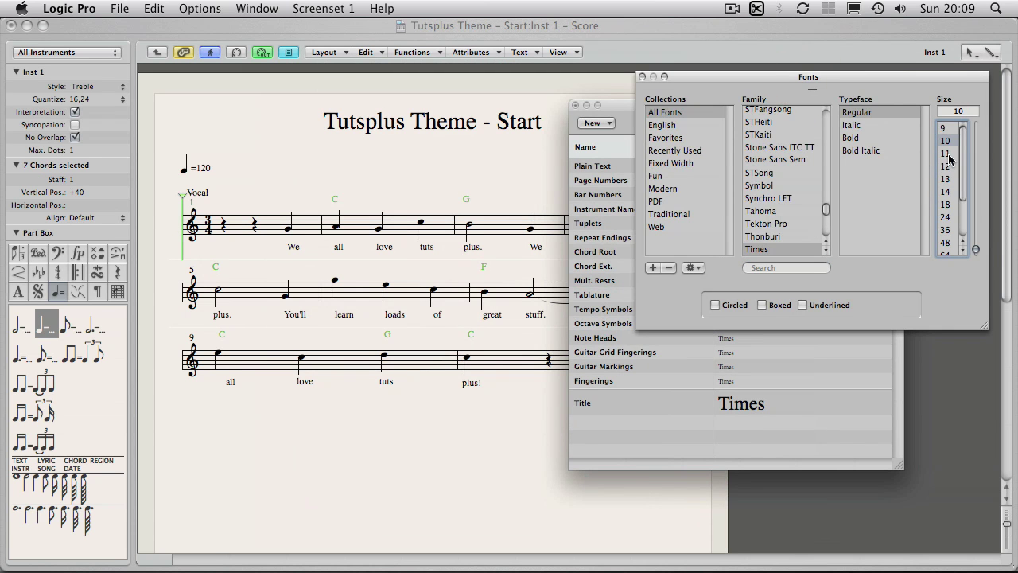
pyautogui.click(642, 77)
pyautogui.click(575, 105)
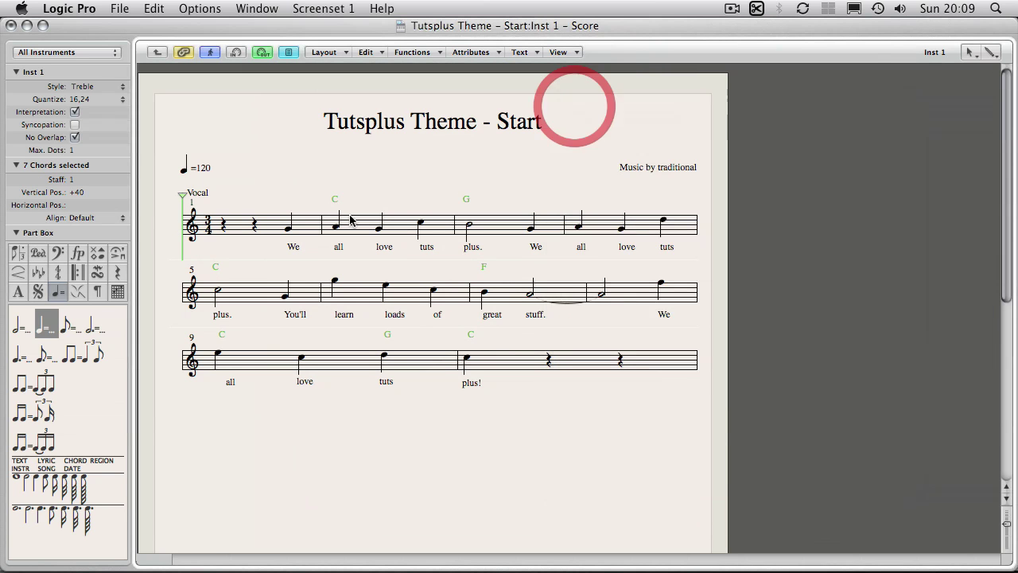
# Step: Nudge the chord symbols and realign the last line's G and C chords
pyautogui.moveTo(336, 203); pyautogui.dragTo(336, 202)
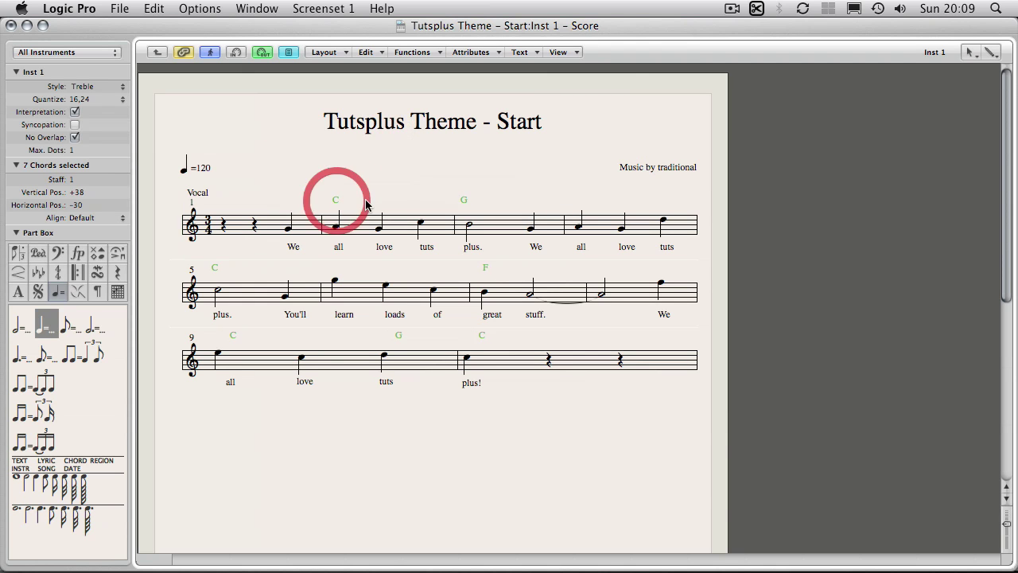
pyautogui.click(423, 169)
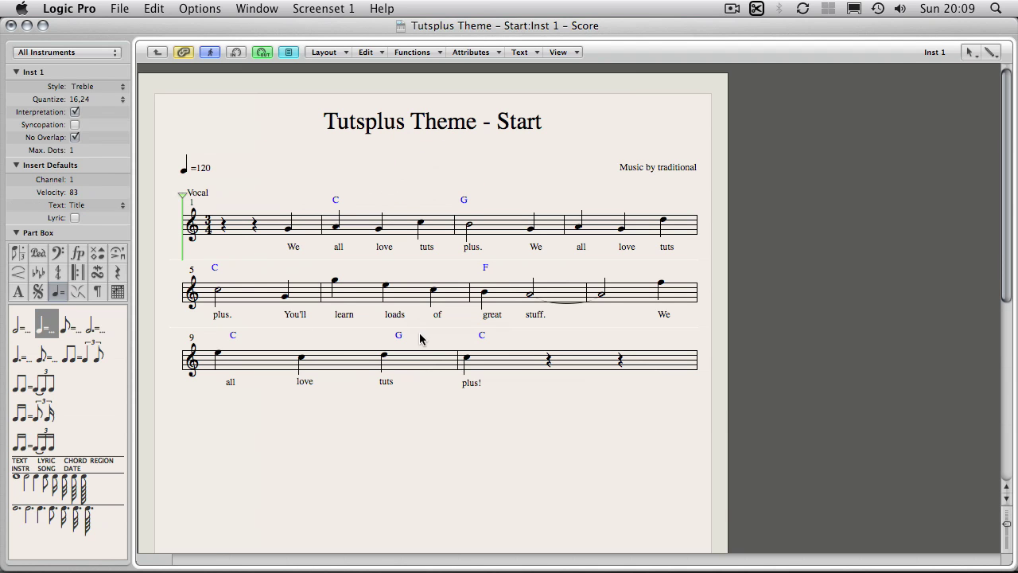
pyautogui.moveTo(497, 328); pyautogui.dragTo(370, 347)
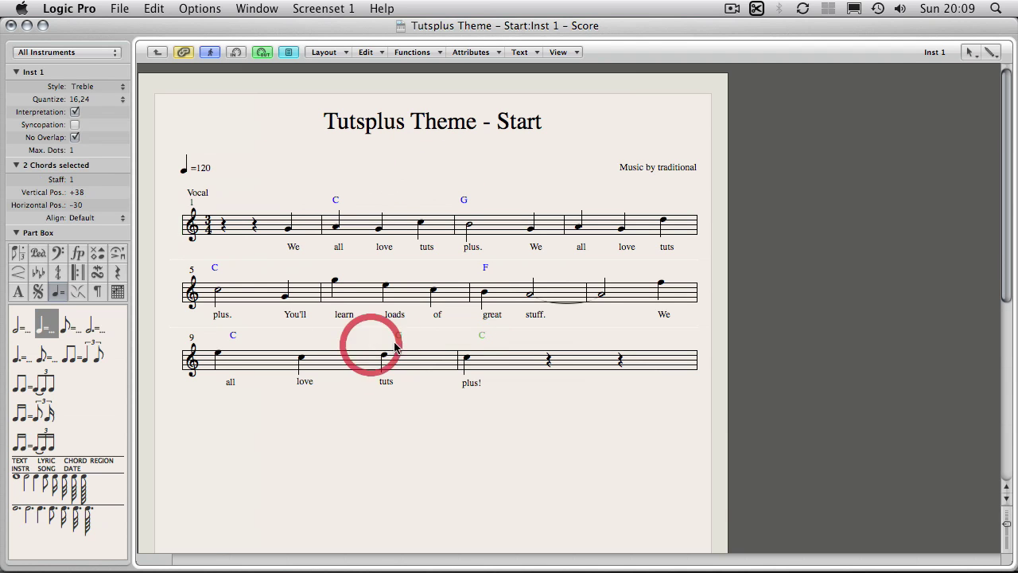
pyautogui.moveTo(395, 344); pyautogui.dragTo(383, 343)
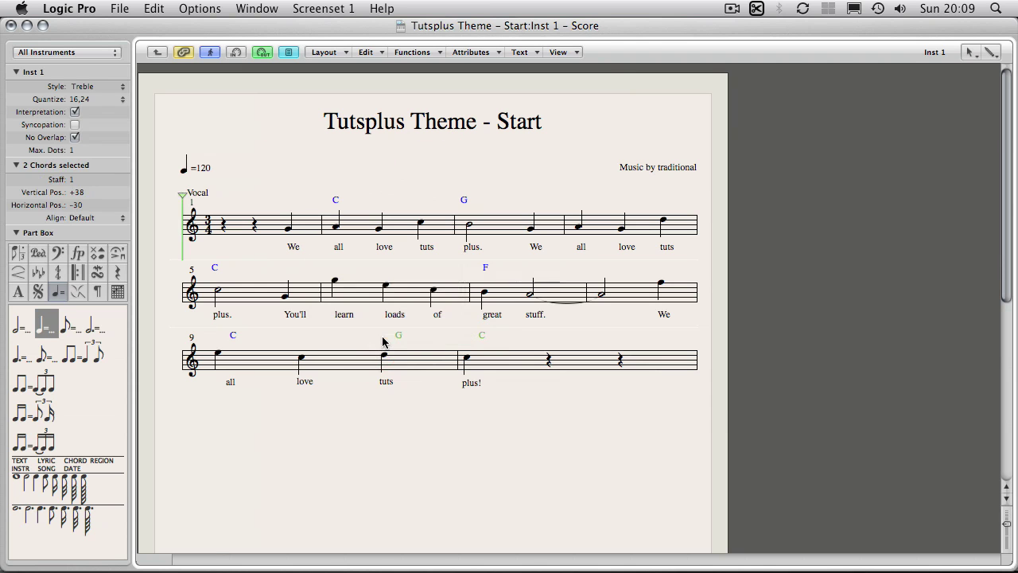
pyautogui.click(512, 334)
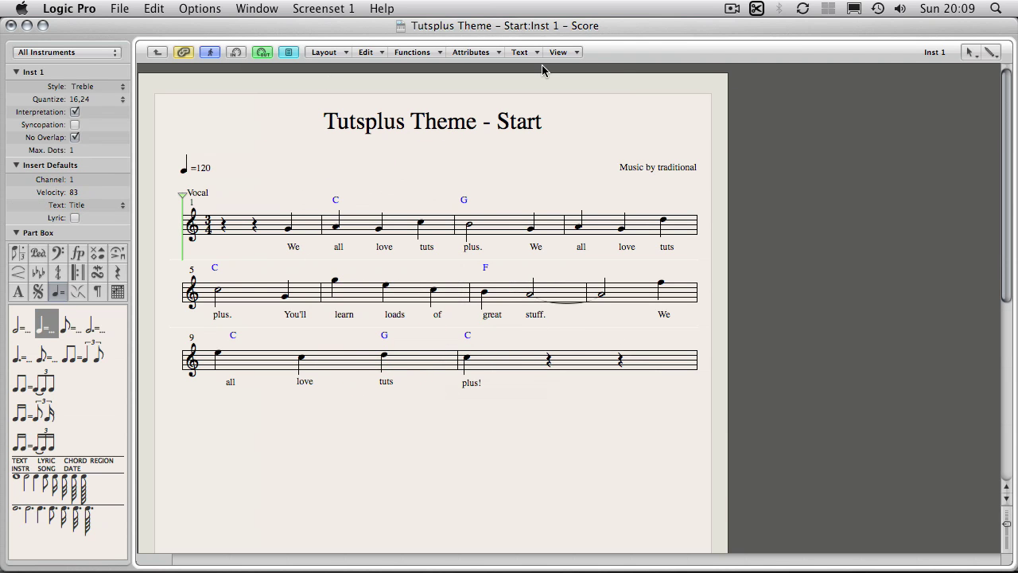
# Step: Show the full score with all instruments and clear the staff selection
pyautogui.click(158, 53)
pyautogui.click(481, 155)
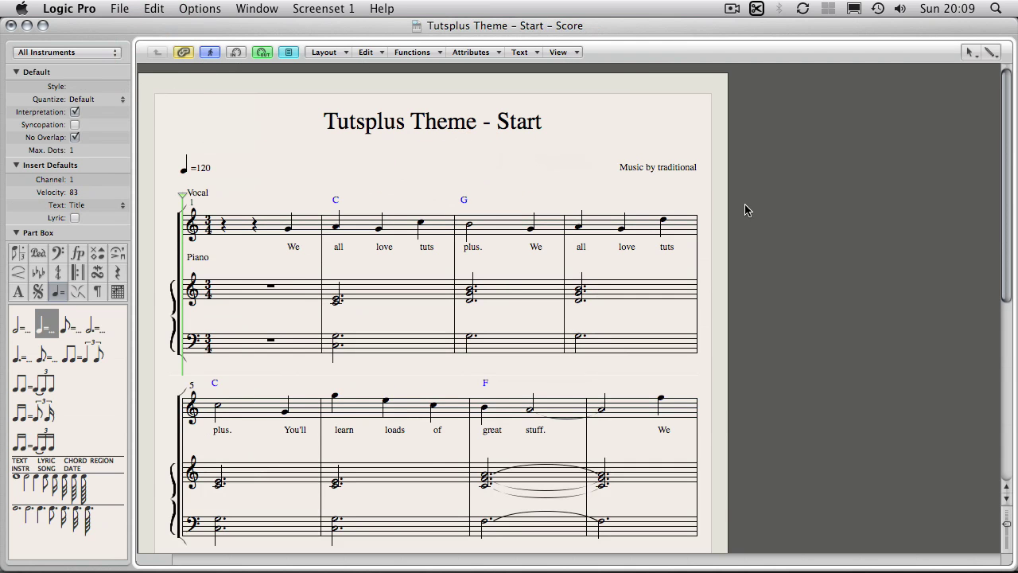
pyautogui.moveTo(1002, 228); pyautogui.dragTo(960, 233)
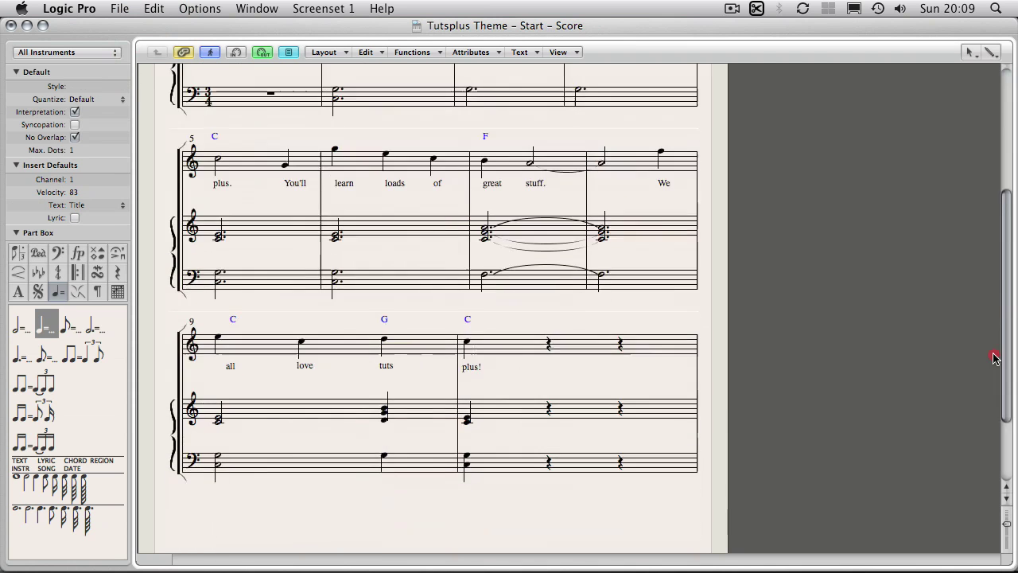
pyautogui.scroll(1, 947, 206)
pyautogui.click(926, 176)
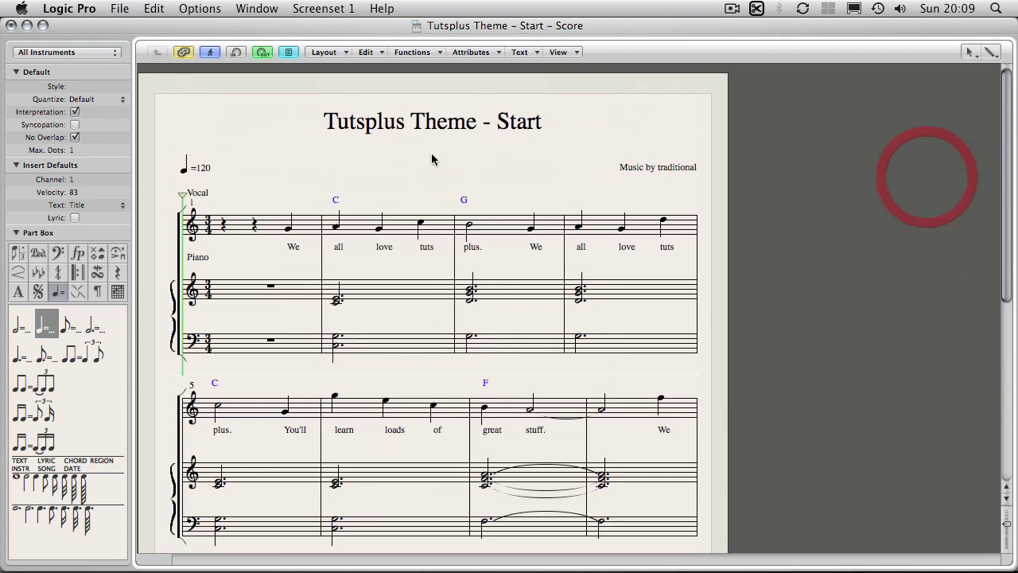
pyautogui.click(422, 154)
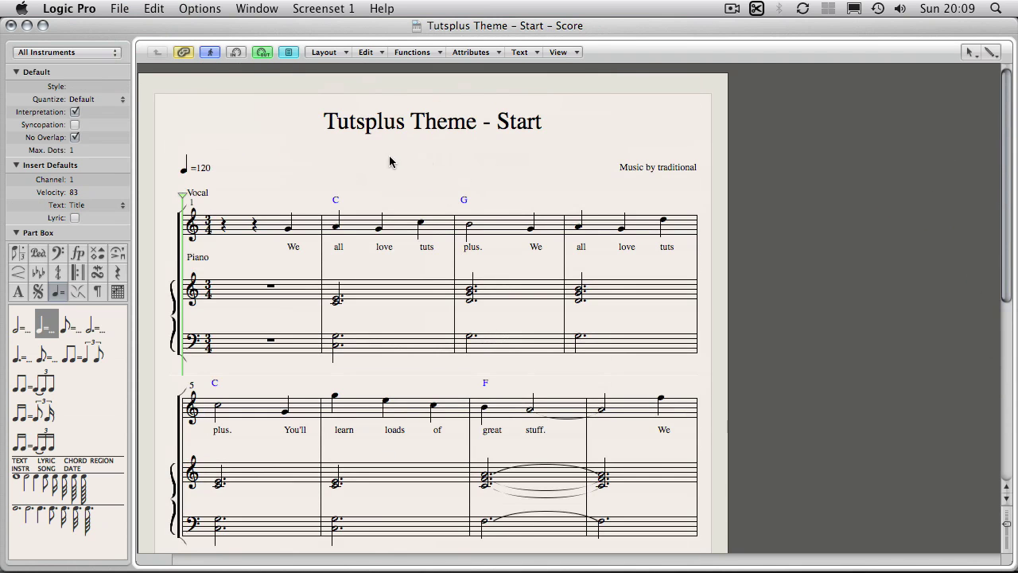
# Step: Drag a guitar chord grid from the Part Box onto the score below the title
pyautogui.click(116, 291)
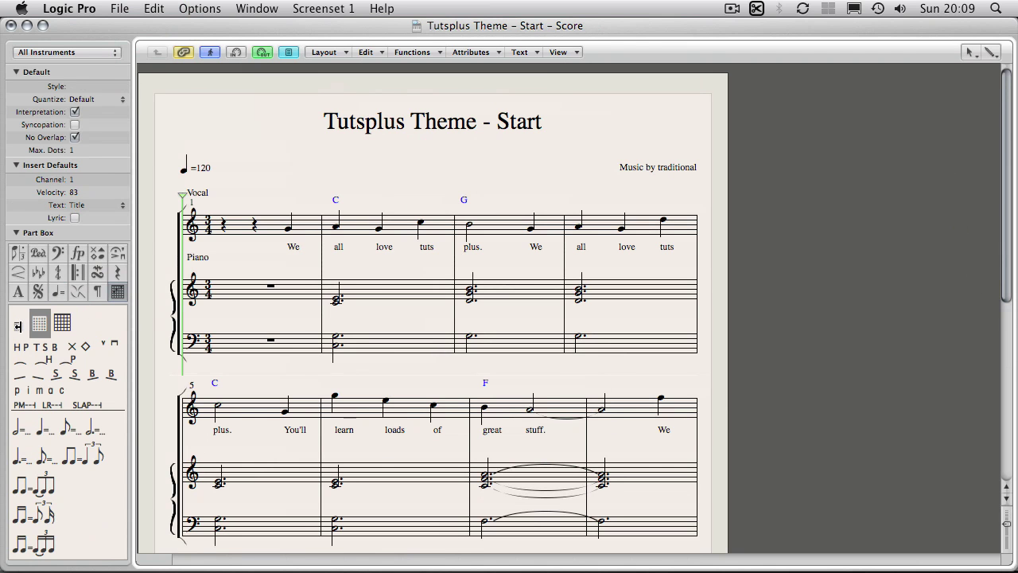
pyautogui.click(18, 324)
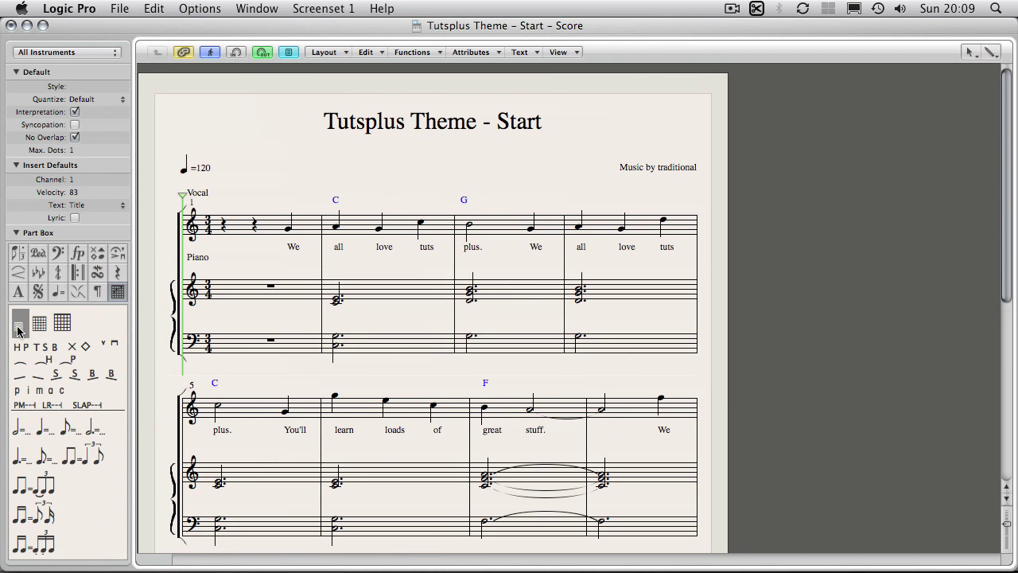
pyautogui.moveTo(38, 322)
pyautogui.mouseDown()
pyautogui.moveTo(407, 172)
pyautogui.moveTo(409, 160)
pyautogui.mouseUp()
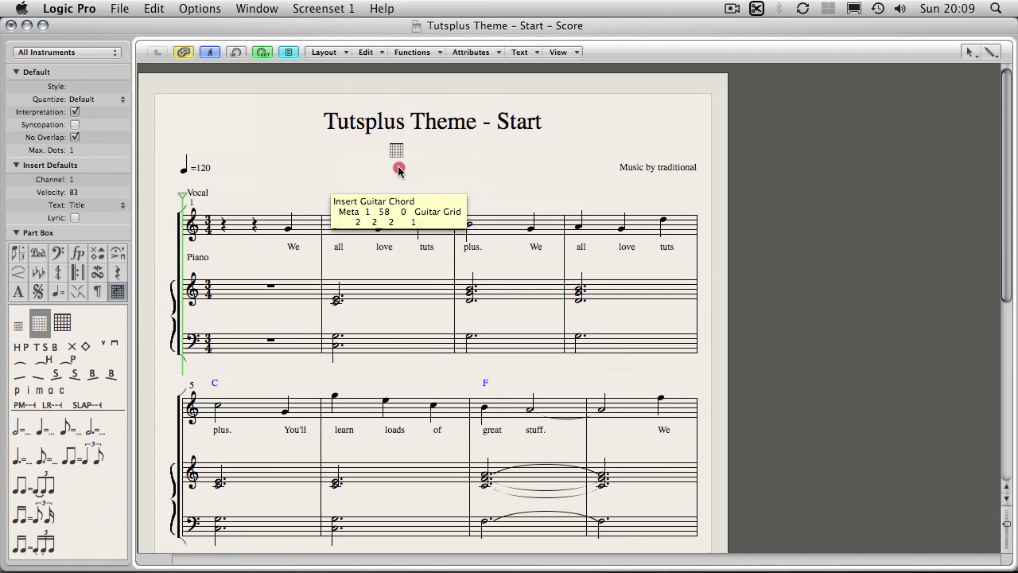
pyautogui.moveTo(409, 161); pyautogui.dragTo(399, 172)
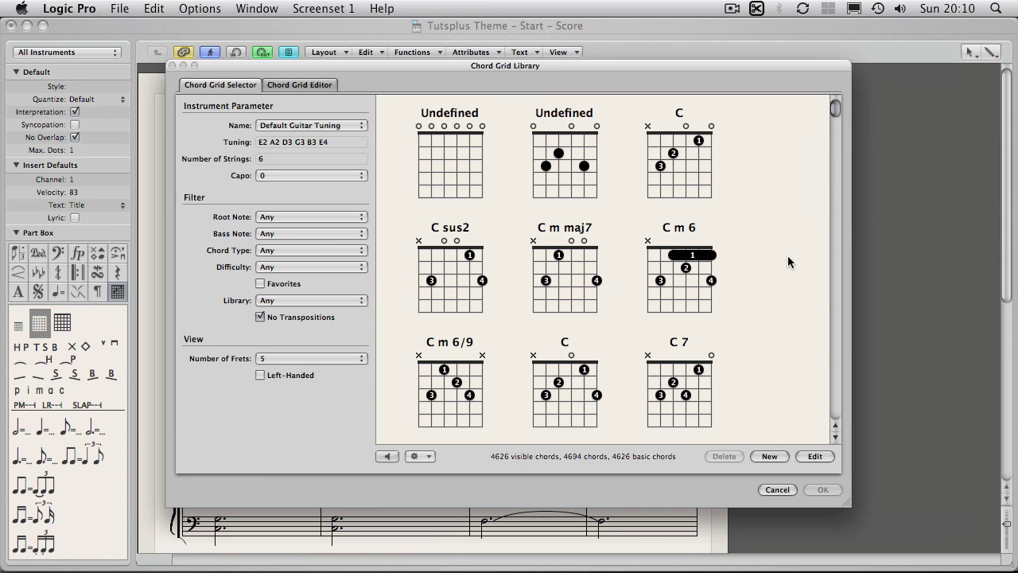
# Step: Choose the C chord shape in the Chord Grid Library and insert it
pyautogui.click(674, 151)
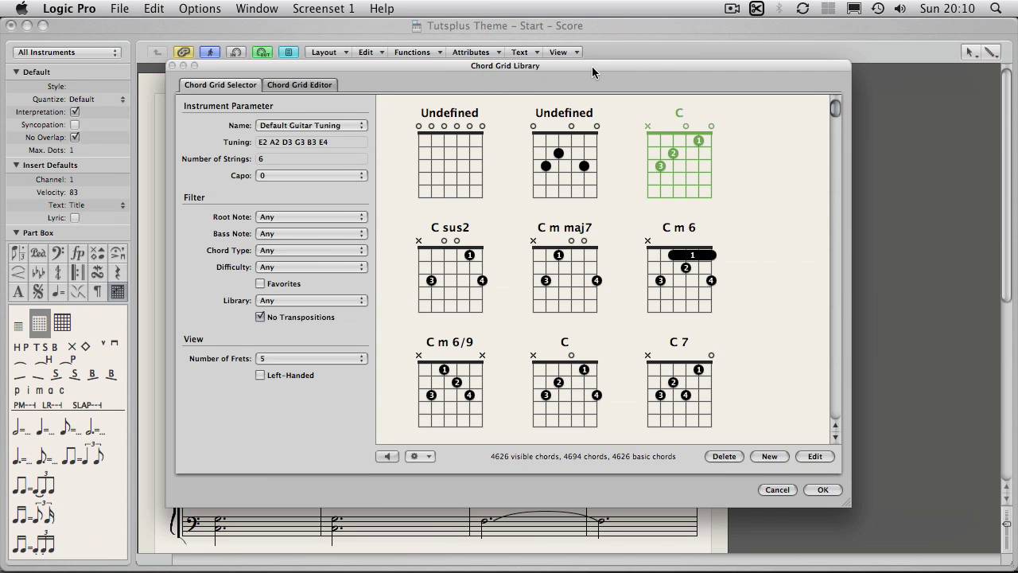
pyautogui.moveTo(592, 66); pyautogui.dragTo(580, 53)
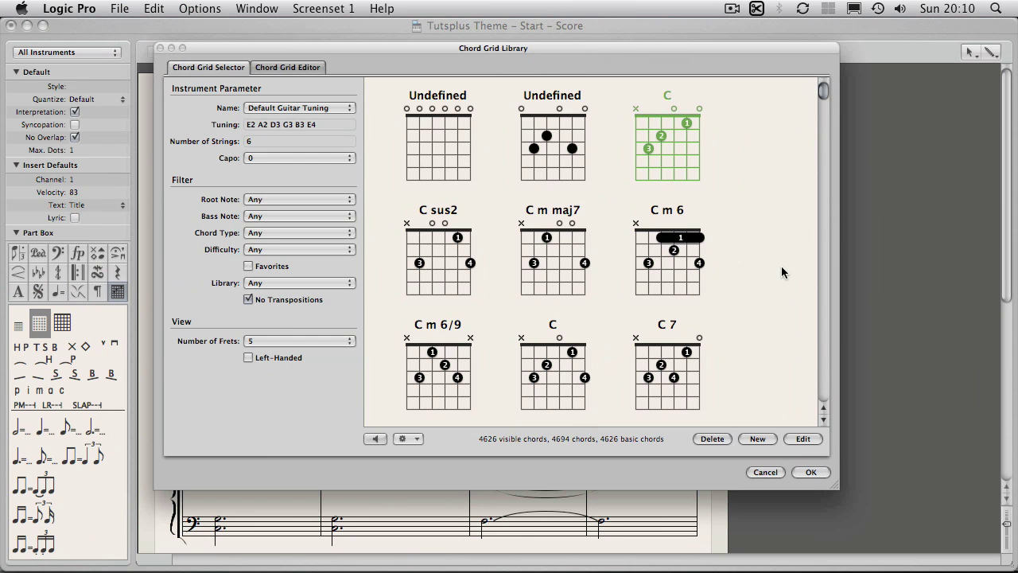
pyautogui.click(811, 473)
pyautogui.click(811, 471)
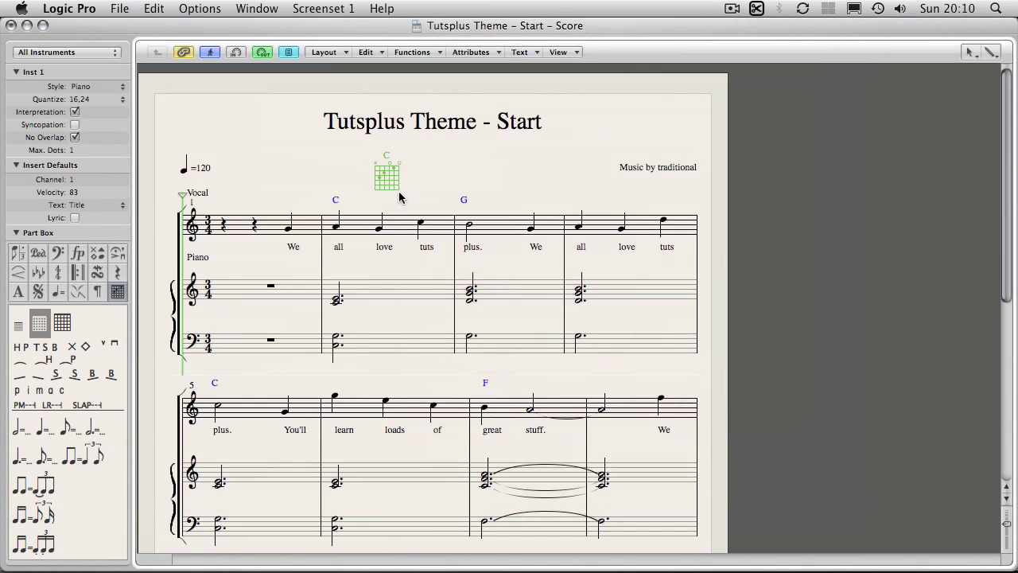
# Step: Raise the C grid closer to the title and show only the Vocal staff
pyautogui.click(454, 170)
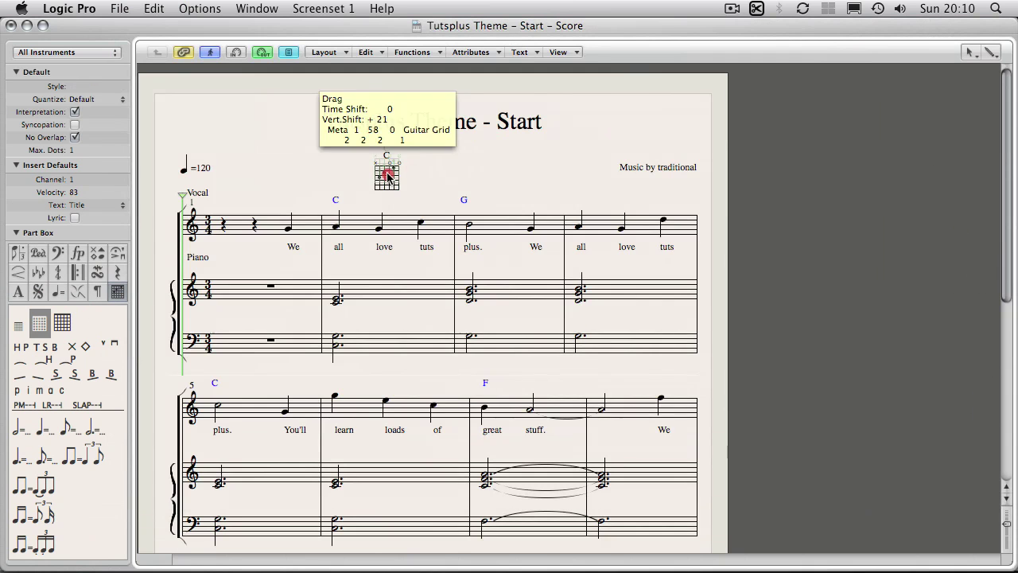
pyautogui.moveTo(387, 180); pyautogui.dragTo(388, 172)
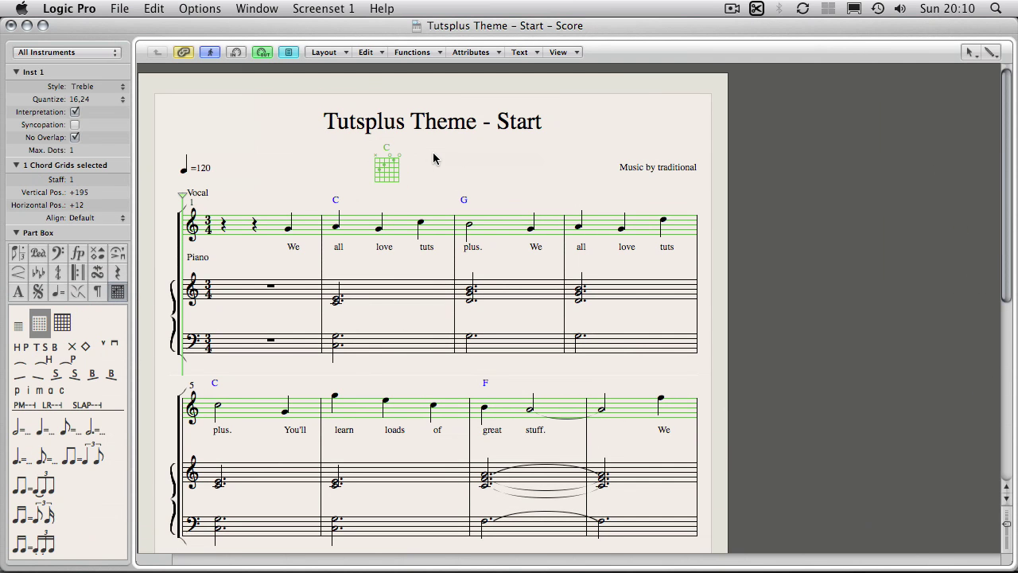
pyautogui.doubleClick(312, 225)
pyautogui.click(386, 167)
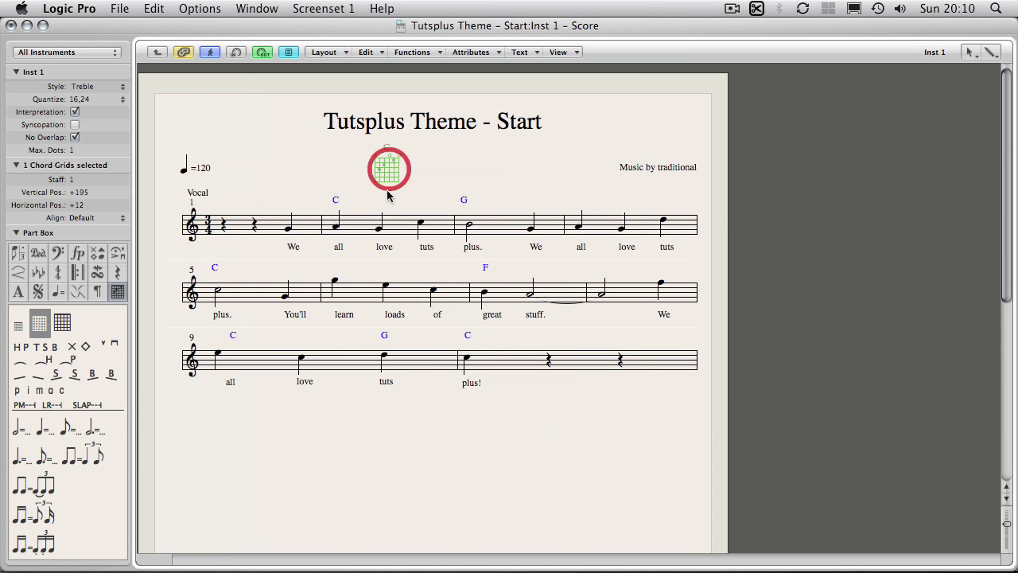
pyautogui.click(398, 225)
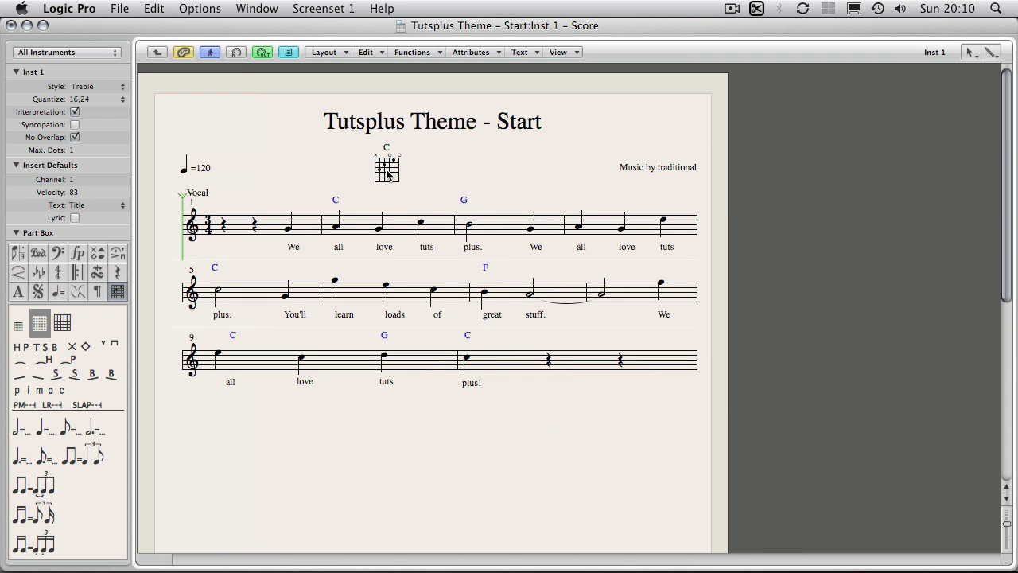
pyautogui.click(470, 174)
# Step: Drag another chord grid from the Part Box next to the C diagram
pyautogui.click(501, 165)
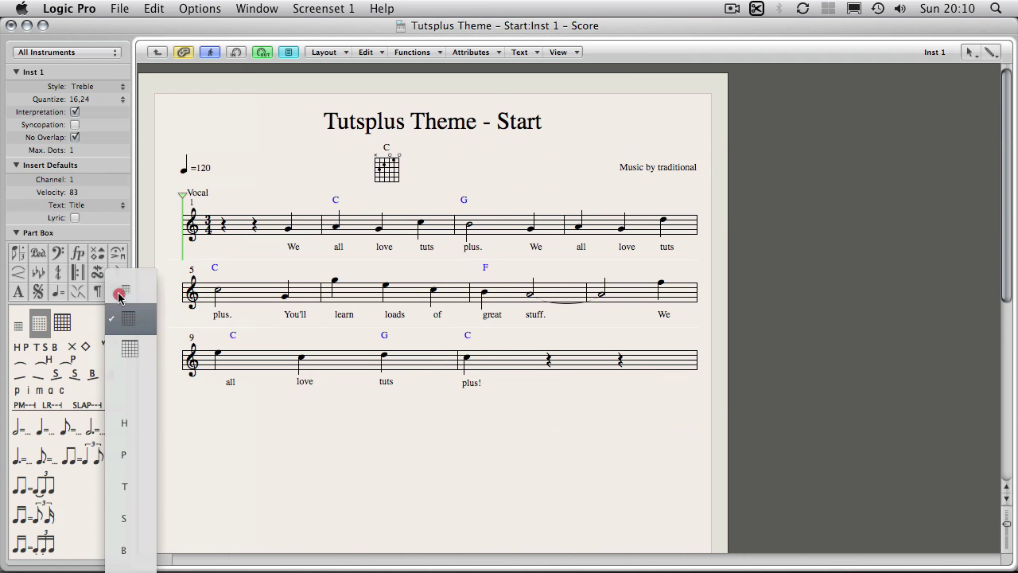
pyautogui.moveTo(117, 292); pyautogui.dragTo(303, 159)
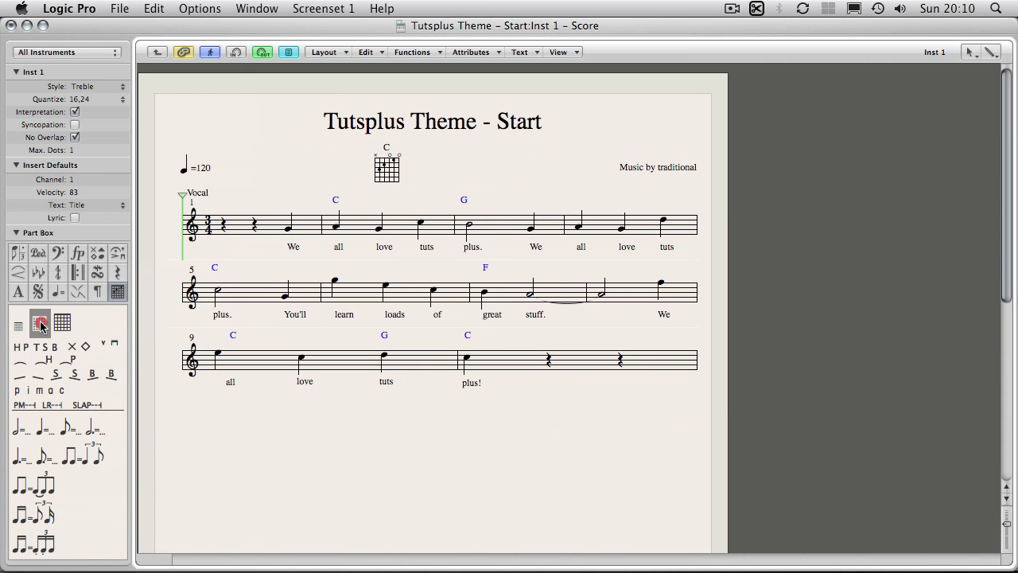
pyautogui.moveTo(40, 324); pyautogui.dragTo(432, 189)
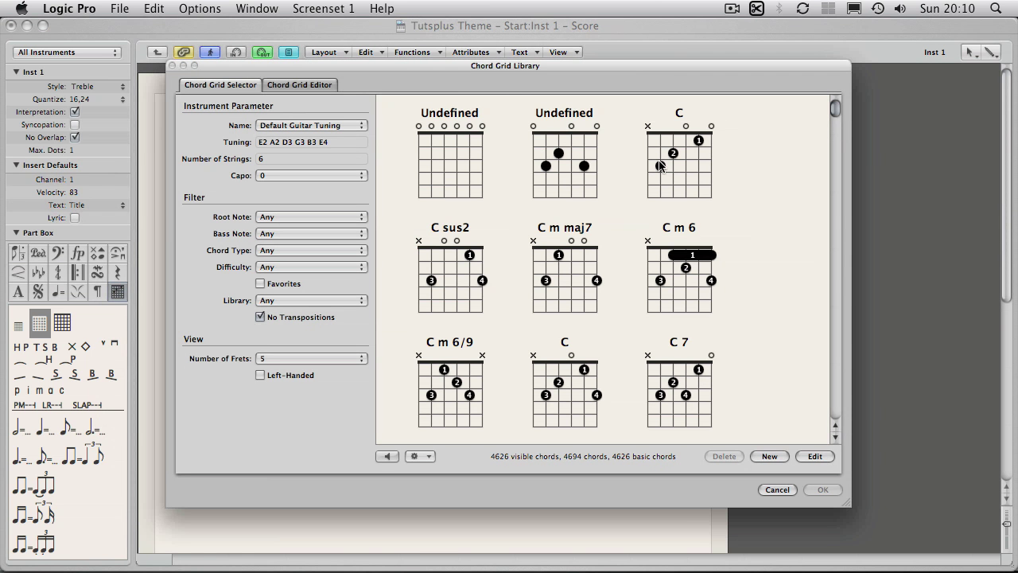
pyautogui.moveTo(838, 106)
pyautogui.mouseDown()
pyautogui.moveTo(837, 376)
pyautogui.moveTo(836, 108)
pyautogui.mouseUp()
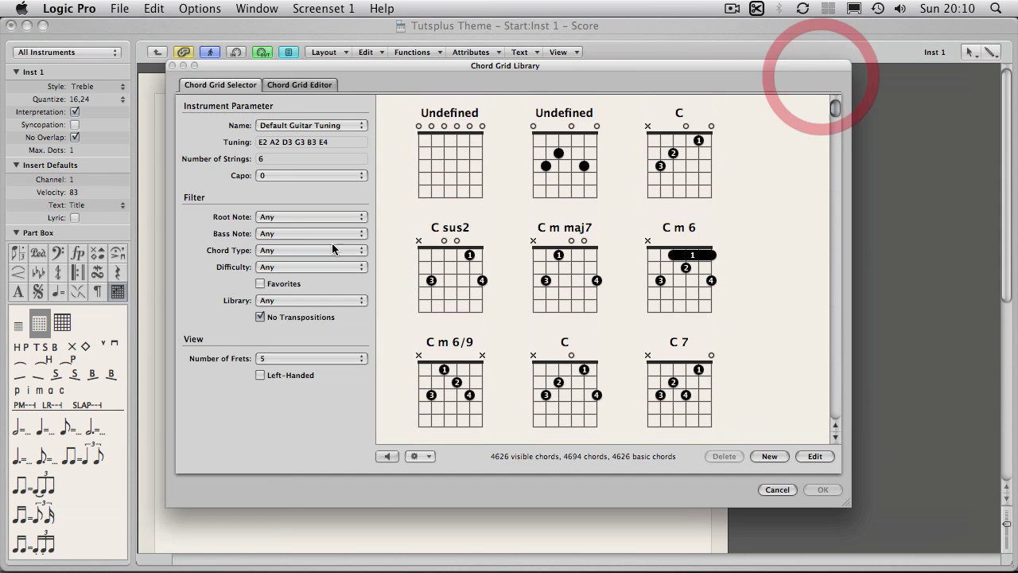
# Step: Choose the first open G major shape and move it up beside the C grid
pyautogui.moveTo(283, 216); pyautogui.dragTo(288, 345)
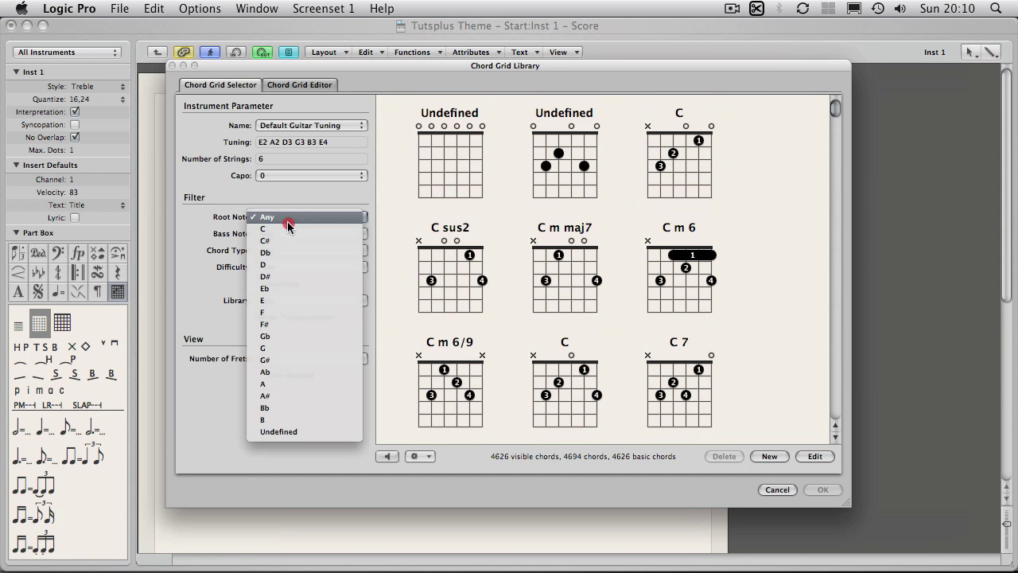
pyautogui.moveTo(288, 345); pyautogui.dragTo(288, 349)
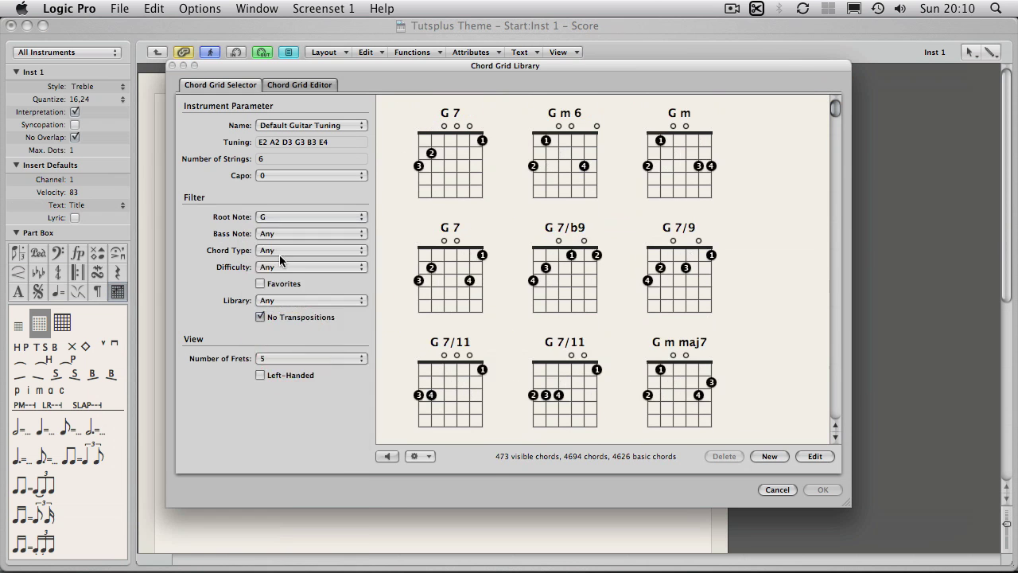
pyautogui.click(275, 249)
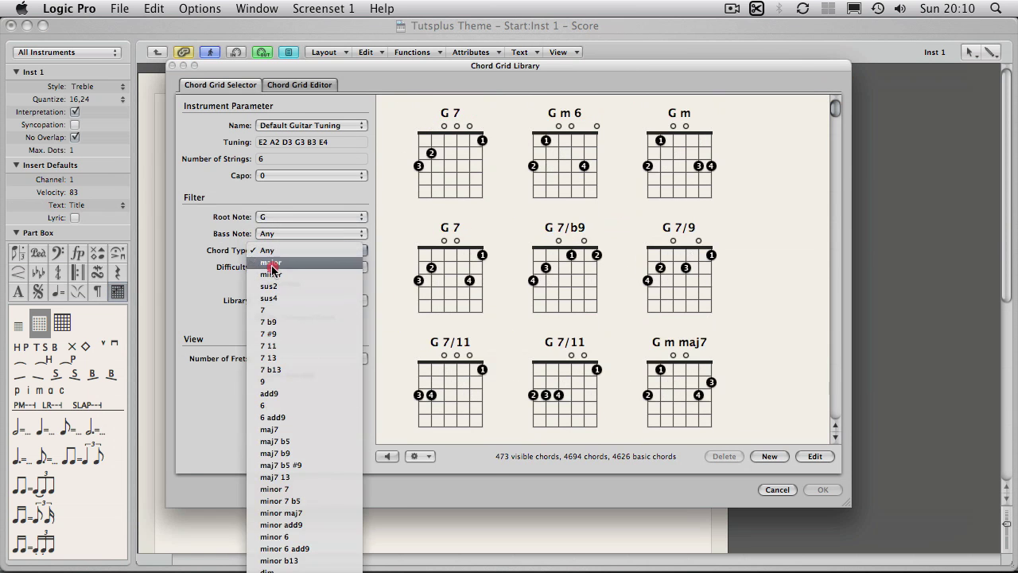
pyautogui.click(271, 262)
pyautogui.click(462, 162)
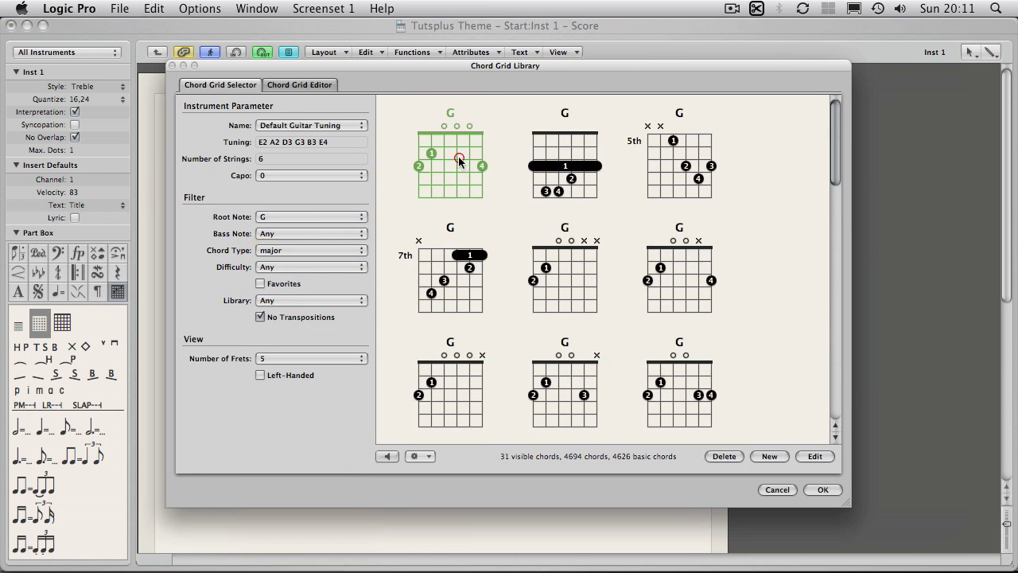
pyautogui.click(822, 489)
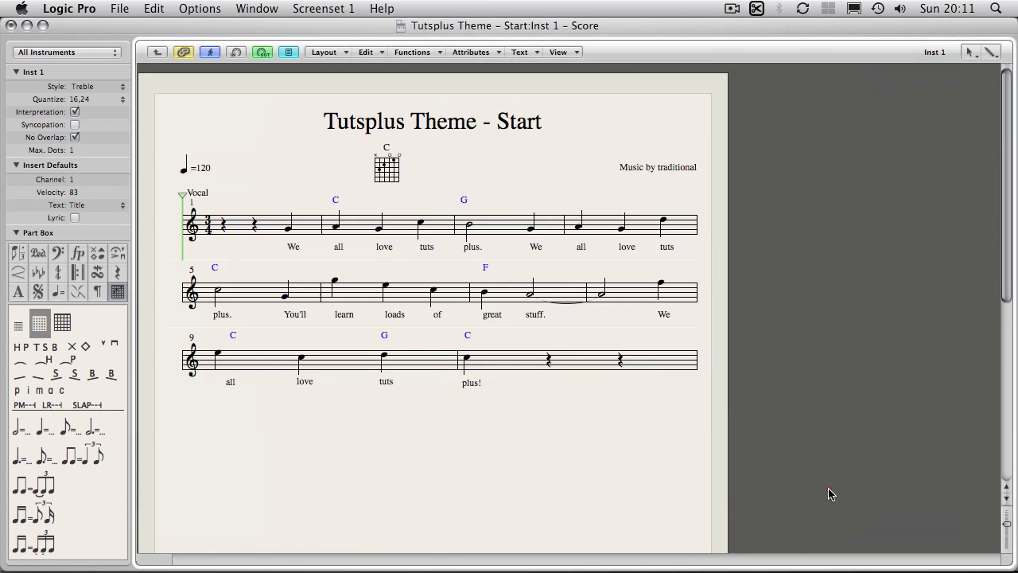
pyautogui.click(448, 188)
pyautogui.moveTo(416, 191); pyautogui.dragTo(424, 169)
# Step: Insert a barred F major guitar chord grid from the Part Box
pyautogui.click(462, 165)
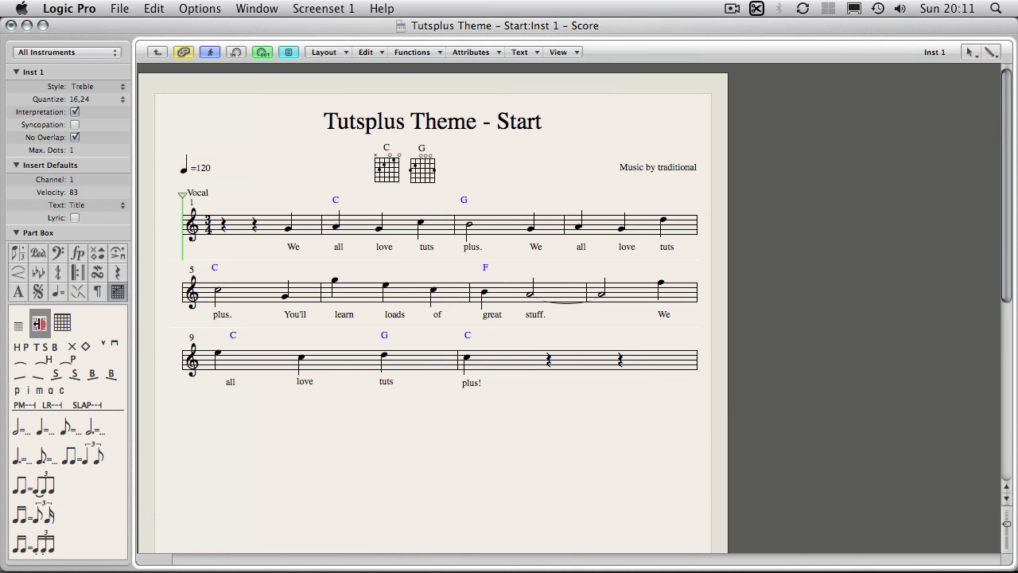
pyautogui.moveTo(37, 323); pyautogui.dragTo(466, 188)
pyautogui.moveTo(511, 215); pyautogui.dragTo(513, 221)
pyautogui.click(292, 217)
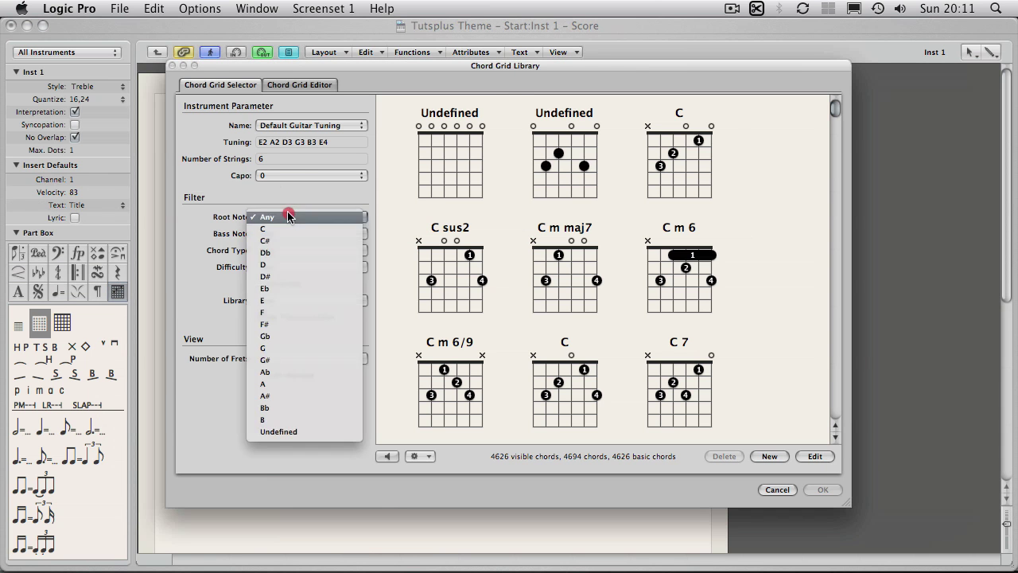
pyautogui.click(306, 312)
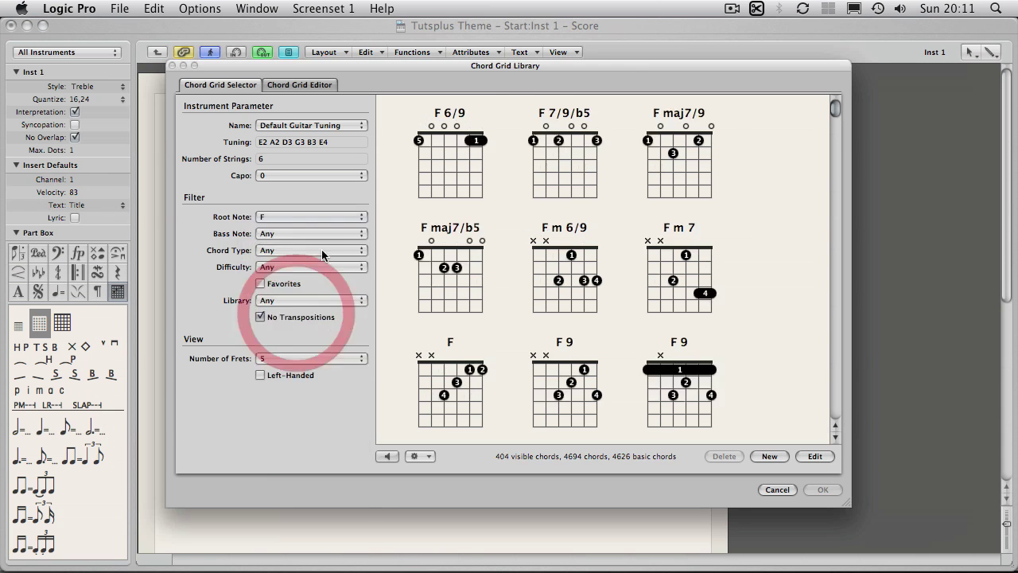
pyautogui.click(311, 250)
pyautogui.click(274, 262)
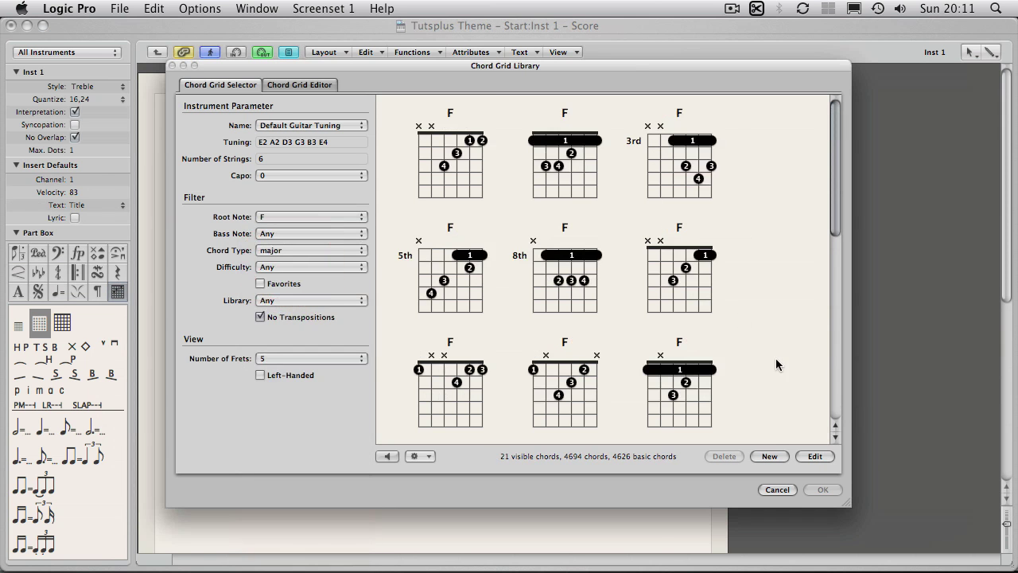
pyautogui.click(567, 159)
pyautogui.click(823, 490)
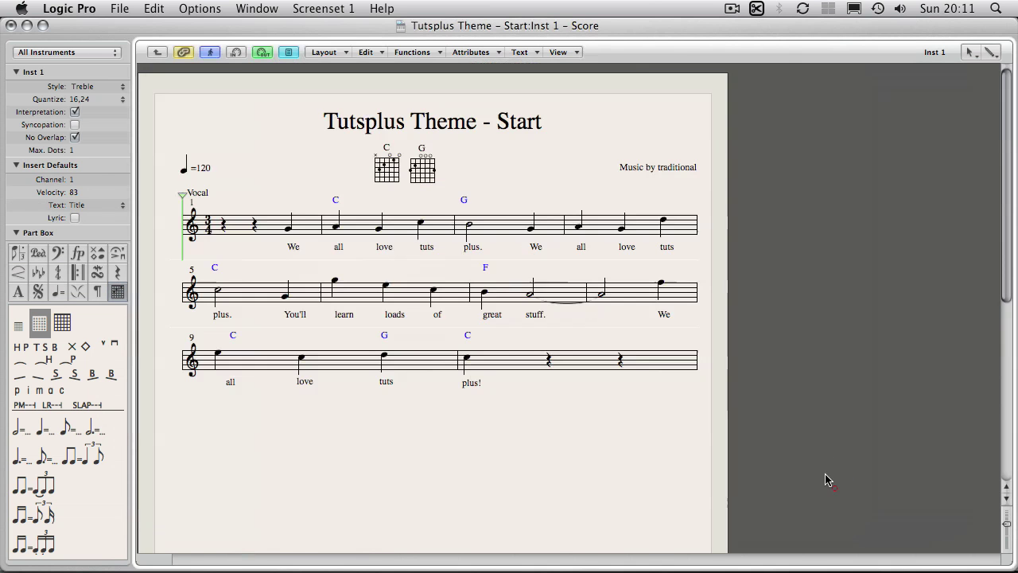
# Step: Move the F grid up beside the G grid under the title
pyautogui.click(453, 196)
pyautogui.moveTo(452, 198); pyautogui.dragTo(455, 171)
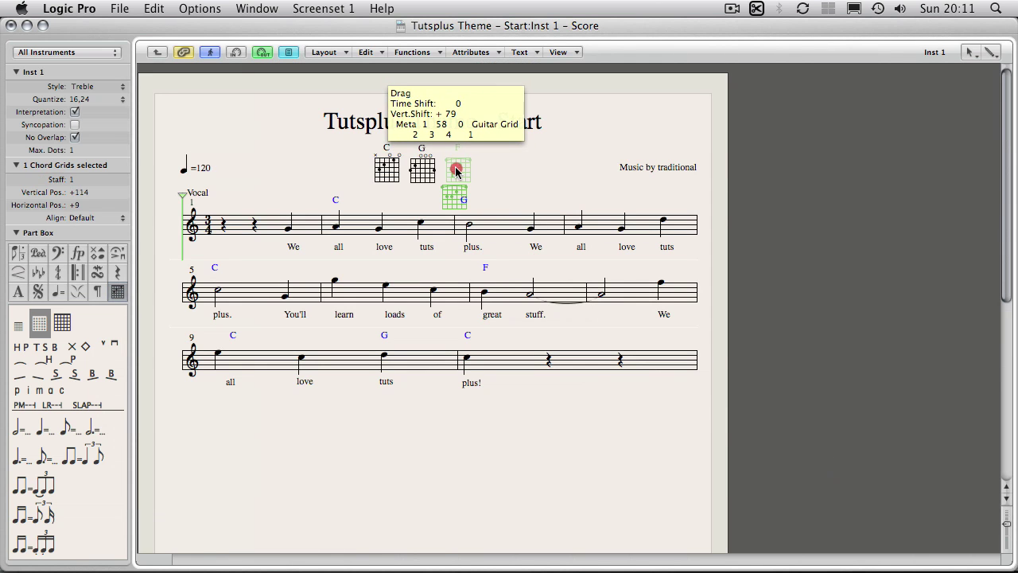
pyautogui.moveTo(456, 171); pyautogui.dragTo(456, 173)
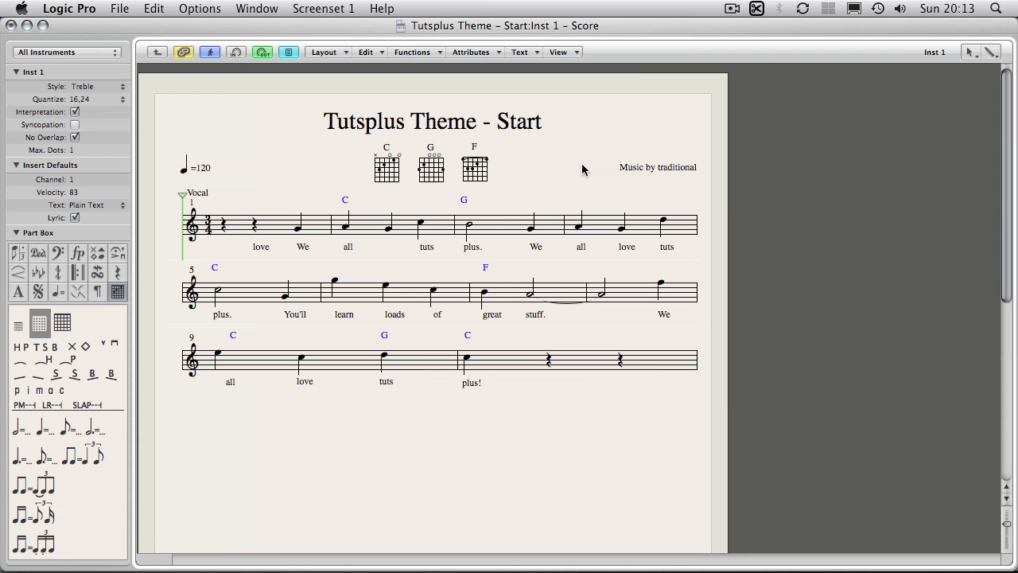
pyautogui.click(581, 165)
# Step: Return to the full Vocal and Piano score and zoom out to the whole page
pyautogui.click(157, 52)
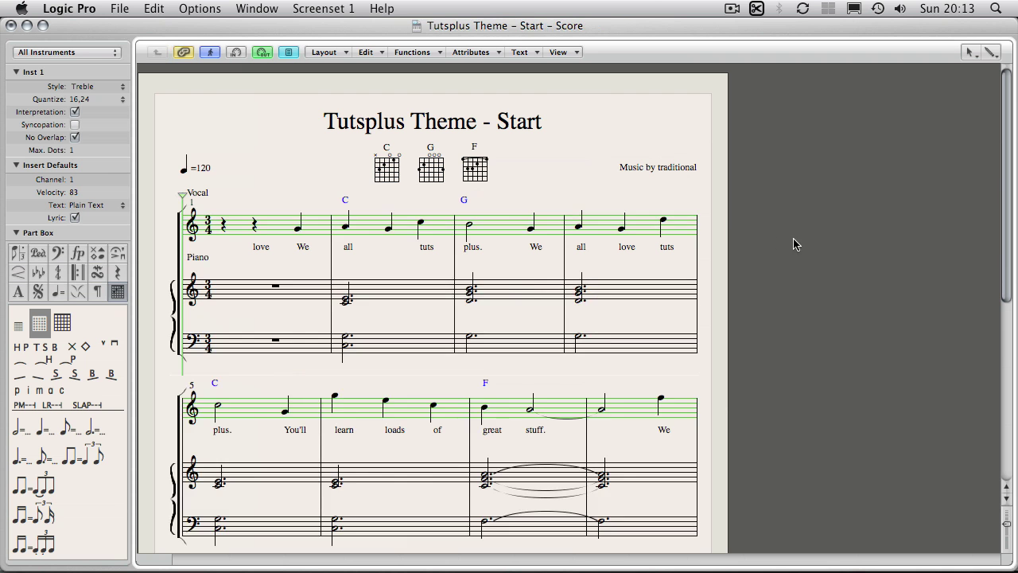
pyautogui.click(703, 196)
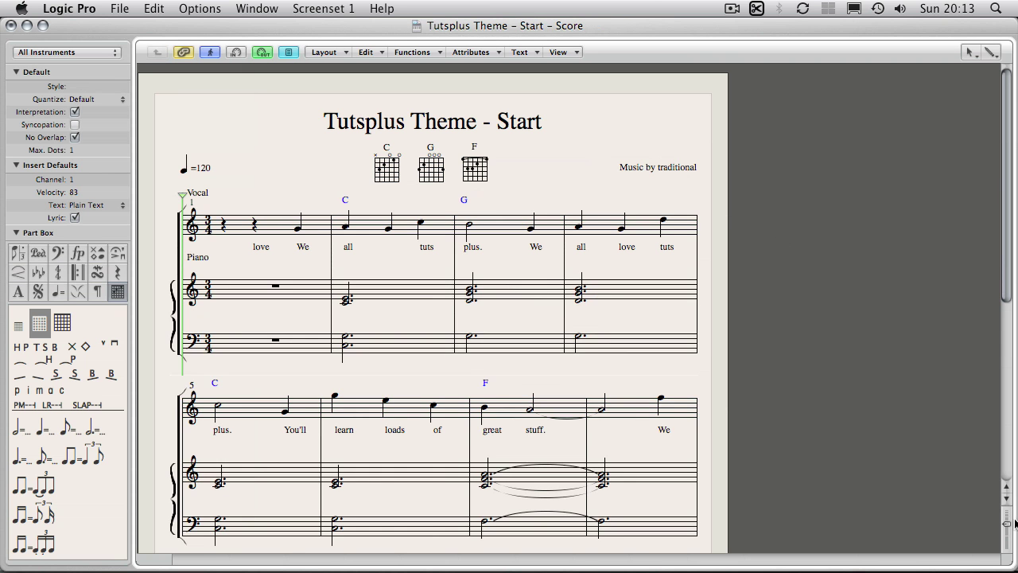
pyautogui.moveTo(1006, 522); pyautogui.dragTo(1007, 521)
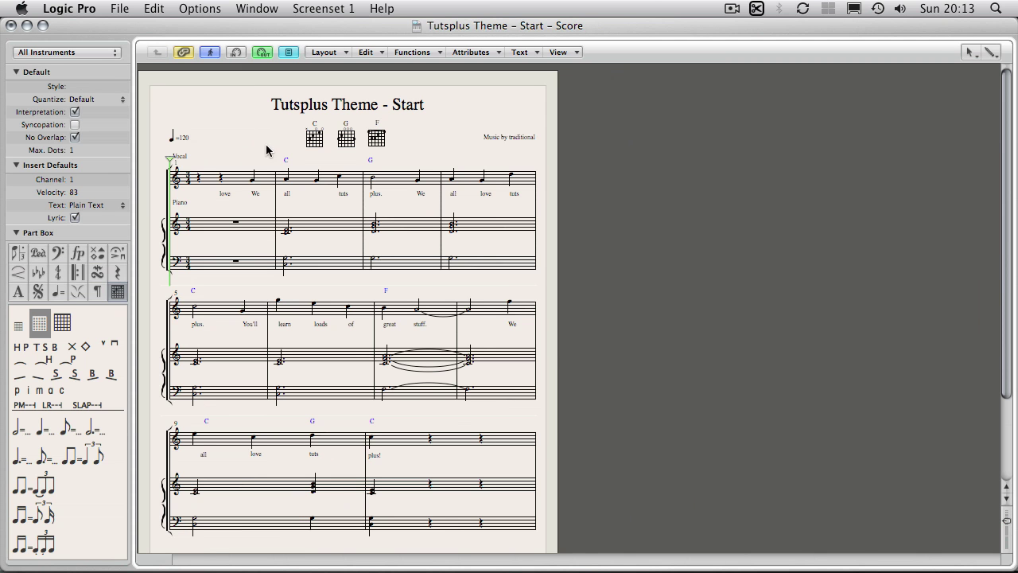
# Step: Accept Page Setup and print the score as a PDF opened in Preview
pyautogui.click(118, 8)
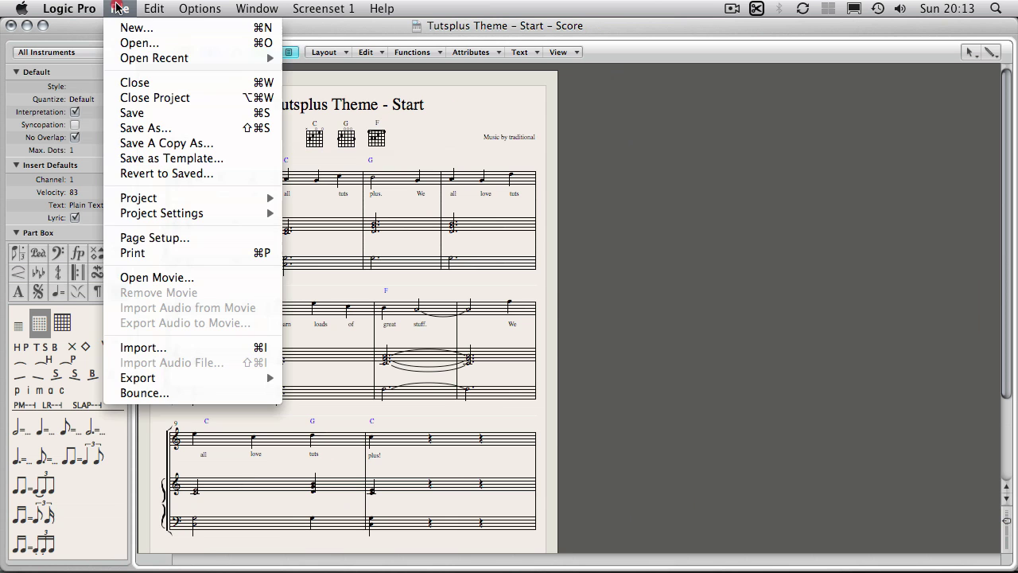
pyautogui.click(154, 238)
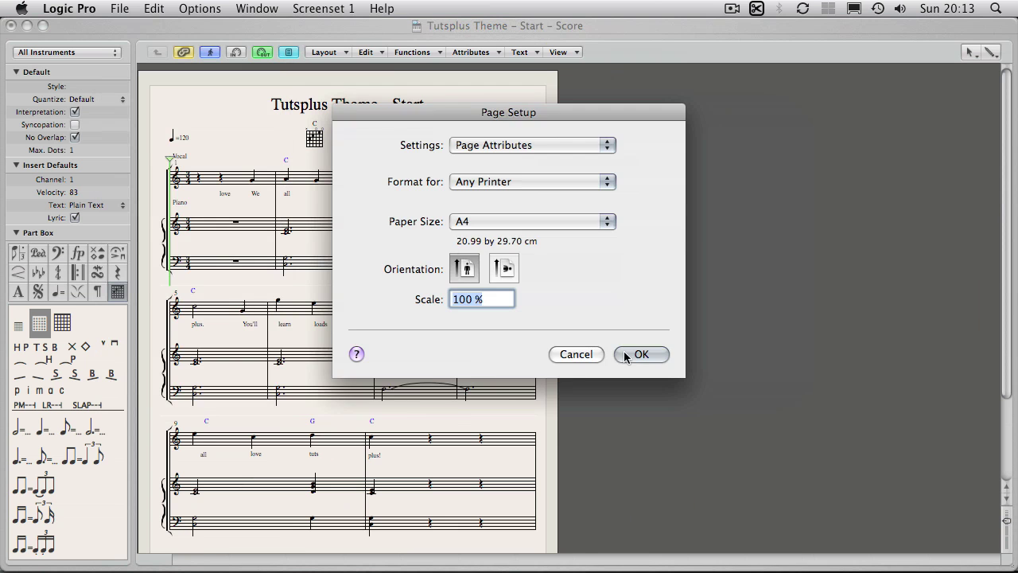
pyautogui.click(626, 355)
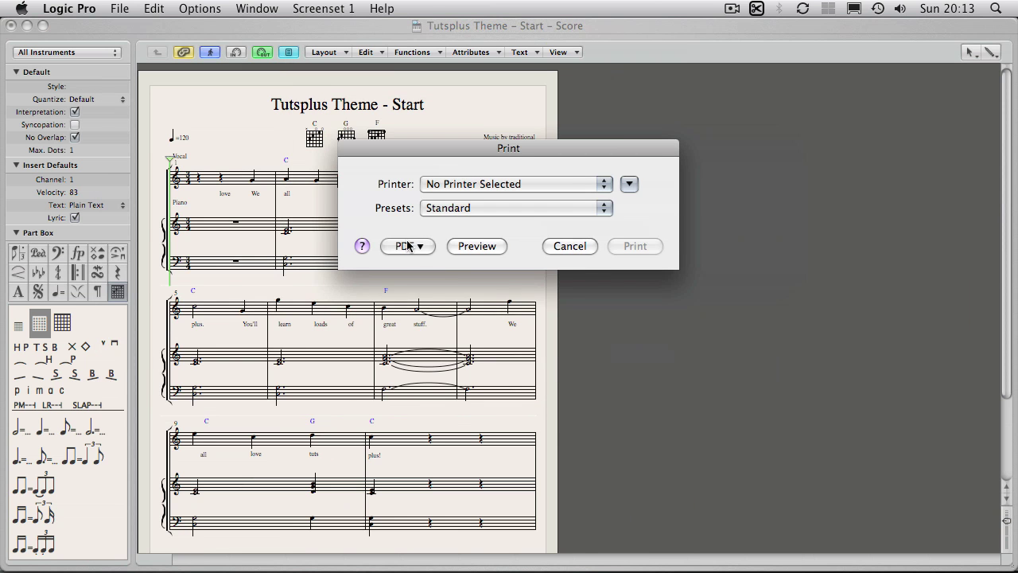
pyautogui.click(476, 246)
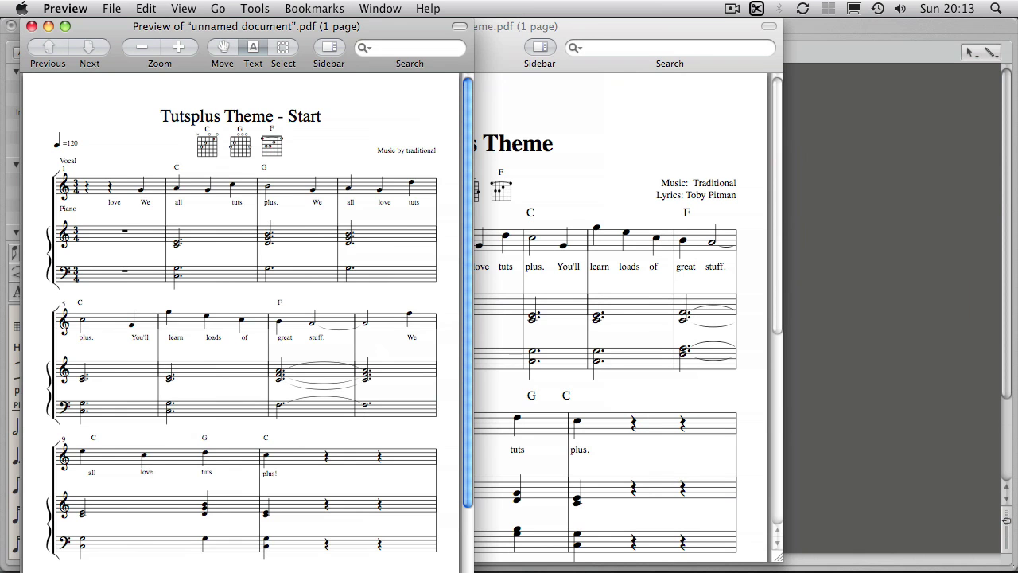
# Step: Enlarge the Preview window and scroll through the lead-sheet PDF
pyautogui.moveTo(471, 567); pyautogui.dragTo(643, 529)
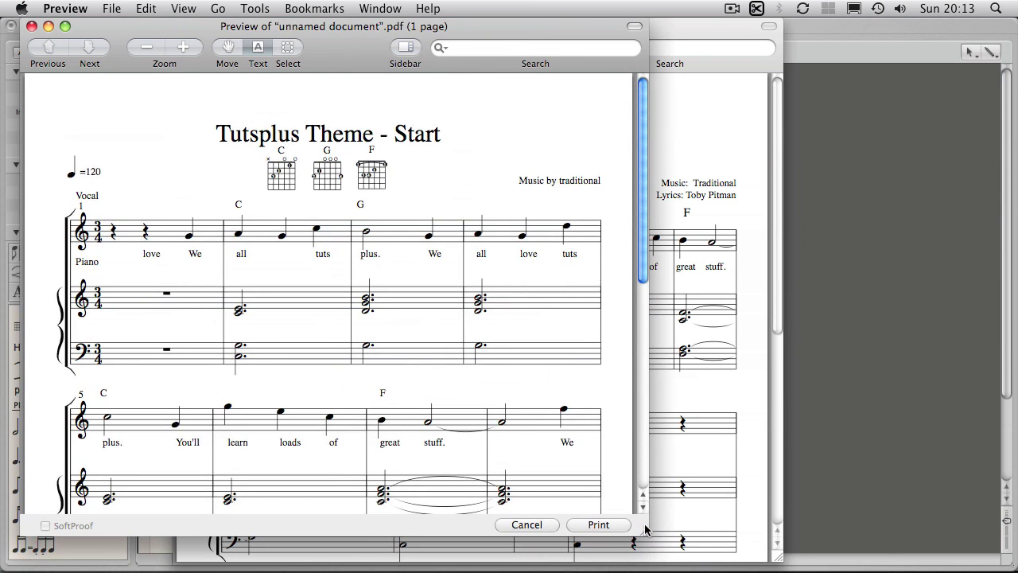
pyautogui.moveTo(643, 213); pyautogui.dragTo(652, 308)
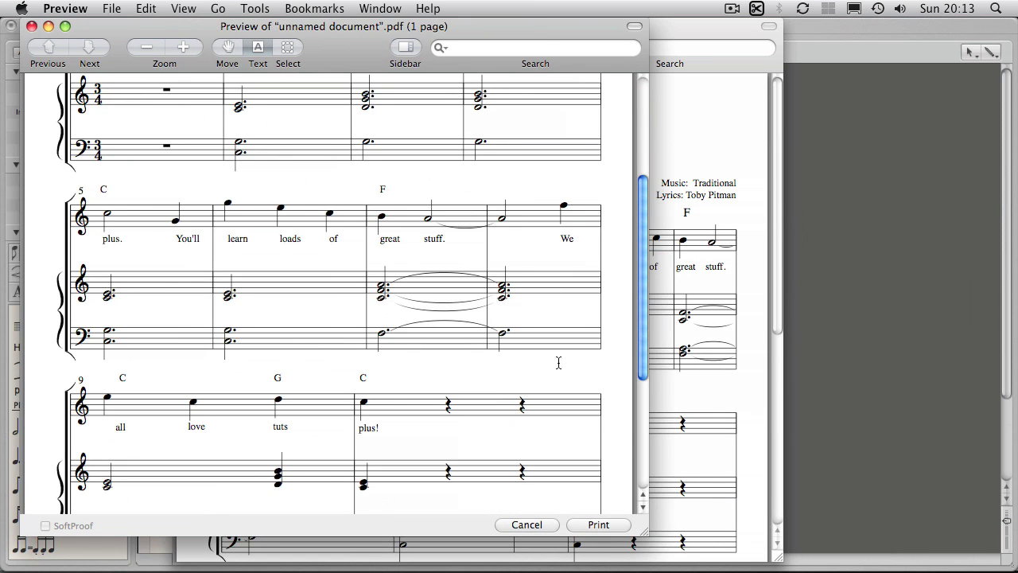
pyautogui.moveTo(643, 322); pyautogui.dragTo(639, 222)
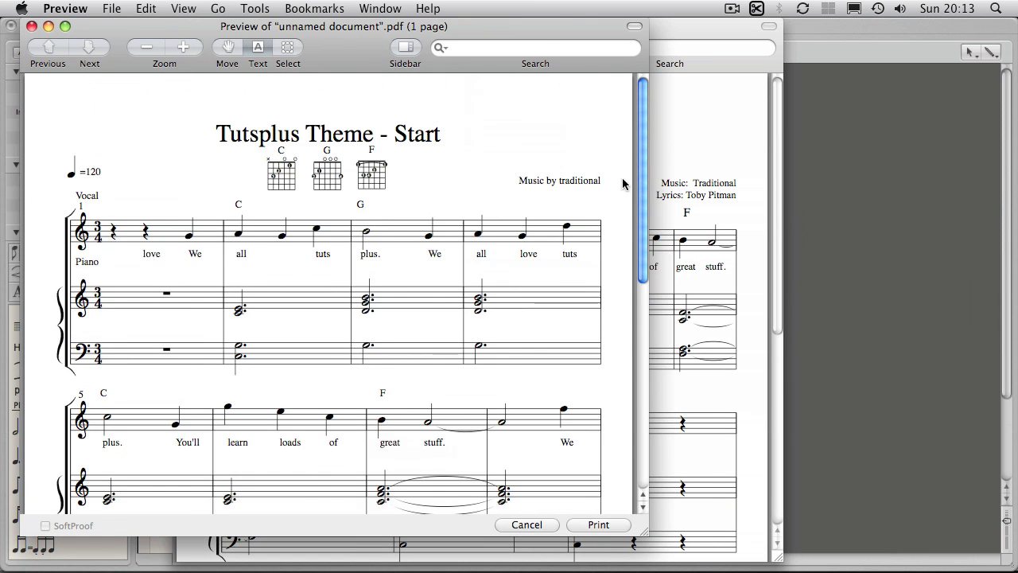
# Step: Glance at the File menu without choosing anything, review the page, and bring the other Tutsplus Theme PDF forward
pyautogui.click(112, 8)
pyautogui.click(128, 102)
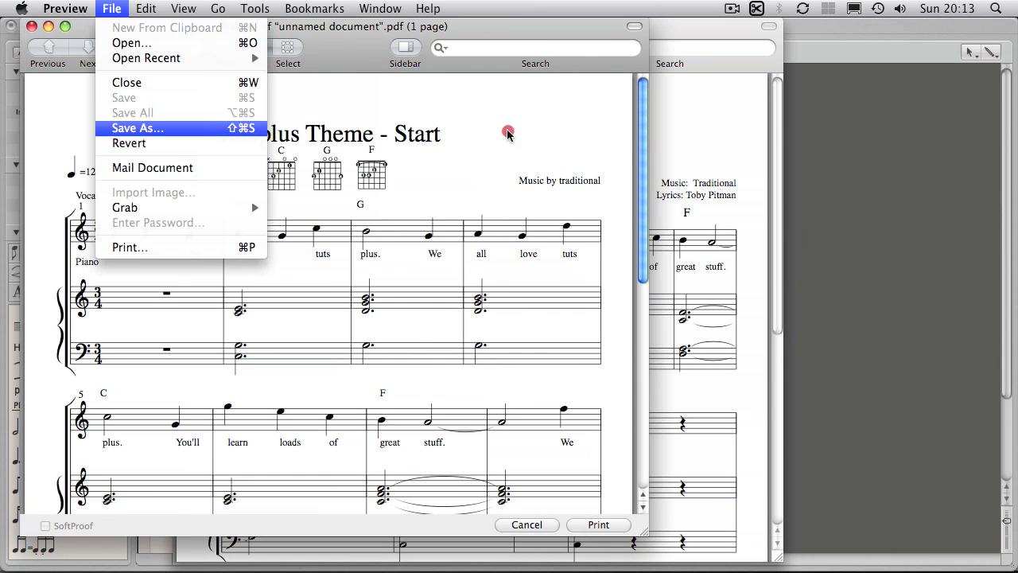
pyautogui.click(544, 129)
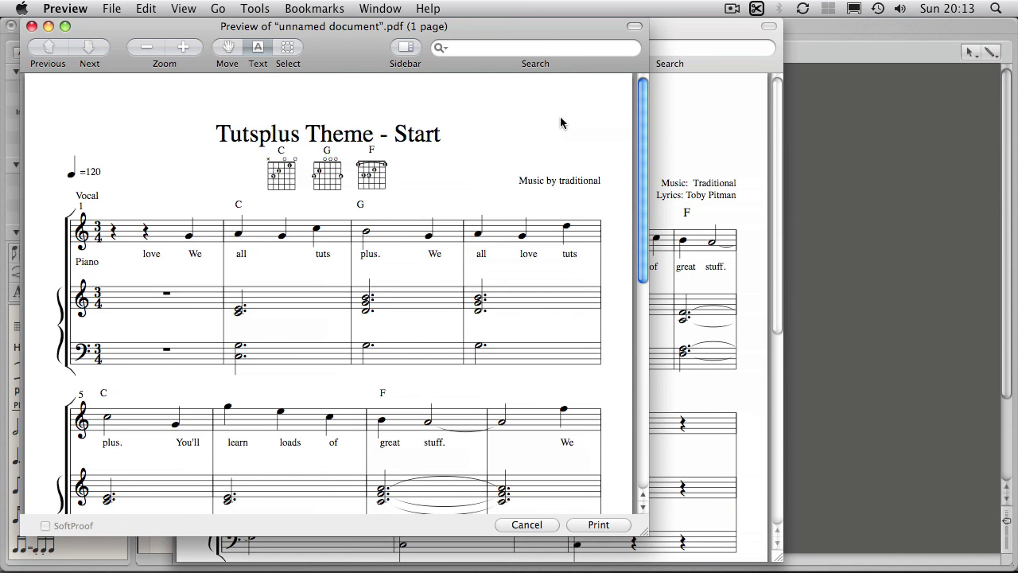
pyautogui.moveTo(644, 164)
pyautogui.mouseDown()
pyautogui.moveTo(646, 336)
pyautogui.moveTo(632, 149)
pyautogui.mouseUp()
pyautogui.moveTo(643, 137)
pyautogui.mouseDown()
pyautogui.moveTo(646, 296)
pyautogui.moveTo(644, 131)
pyautogui.mouseUp()
pyautogui.click(688, 139)
# Step: Bring Logic Pro's Score window with the finished lead sheet back to the front
pyautogui.click(821, 138)
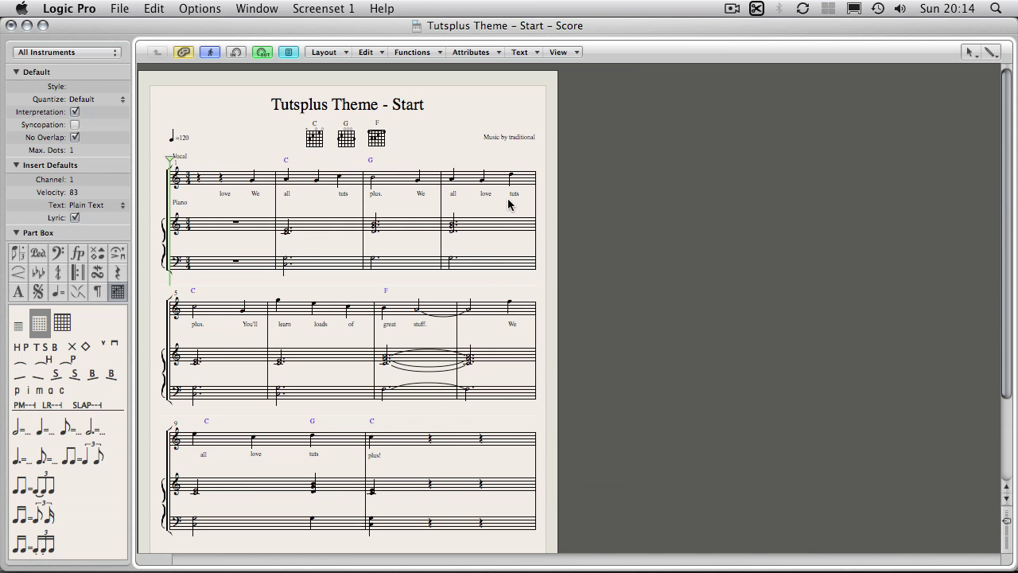